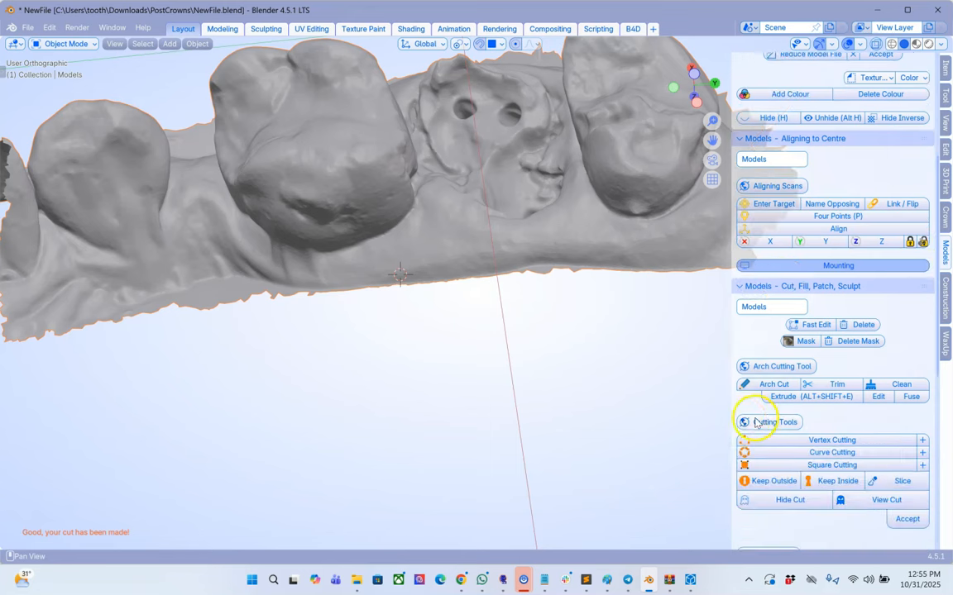
Step: Start an arch cut line on the gum edge beside the prepared tooth and extend it around the end behind the last molar
left_click(762, 386)
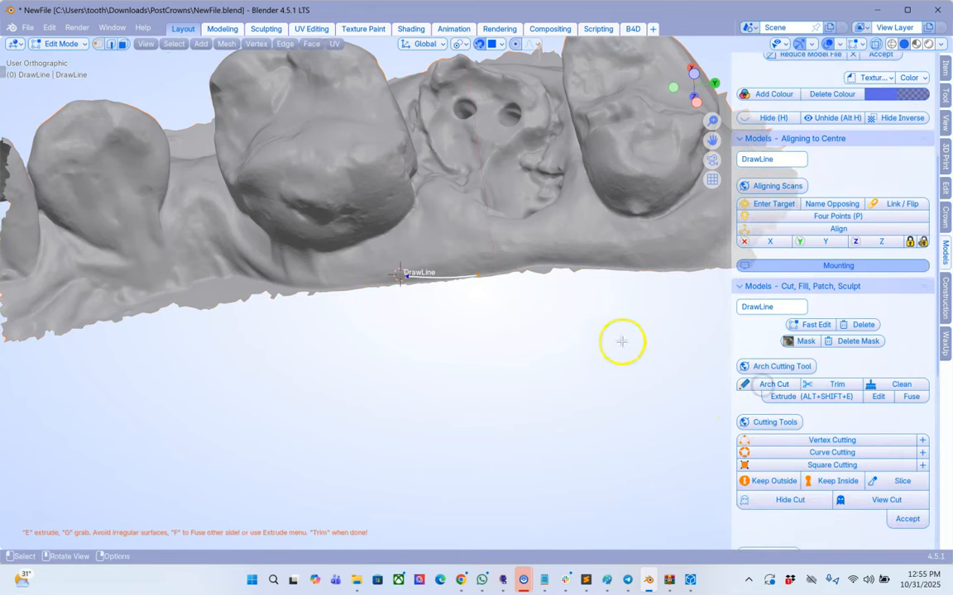
left_click(469, 264)
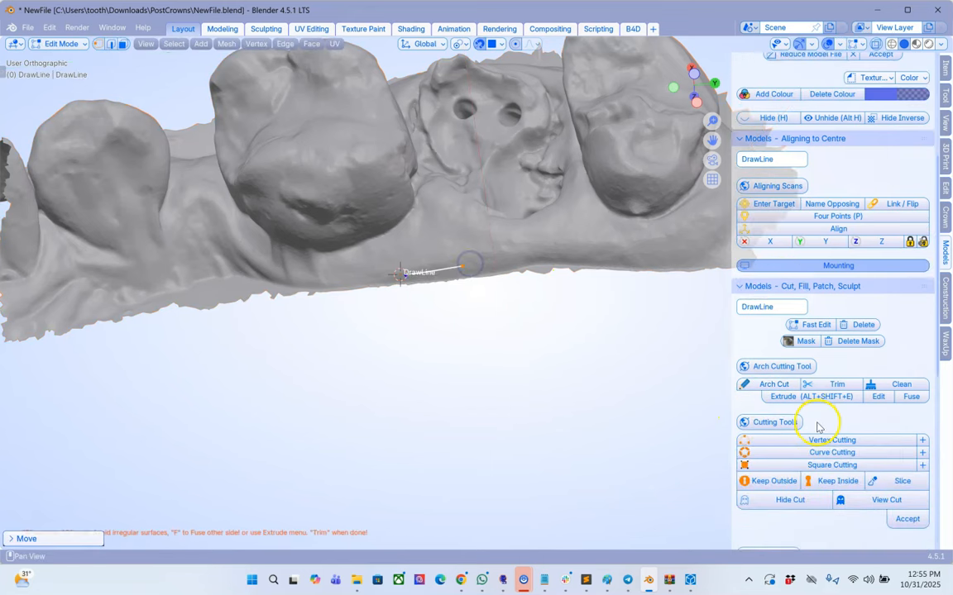
left_click(795, 398)
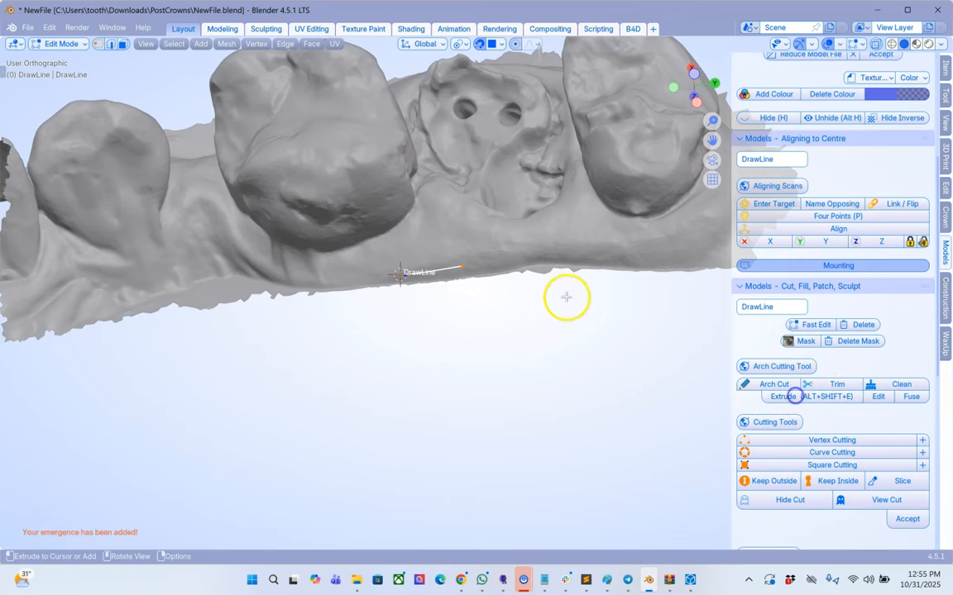
left_click(602, 253)
left_click(682, 253)
middle_click_drag(682, 253, 381, 347)
left_click(472, 365)
left_click(558, 368)
left_click(634, 315)
Step: Continue the cut line along the opposite gum edge, past the last molar and the prepared tooth
middle_click_drag(633, 315, 578, 298)
middle_click_drag(522, 308, 399, 376)
left_click(455, 372)
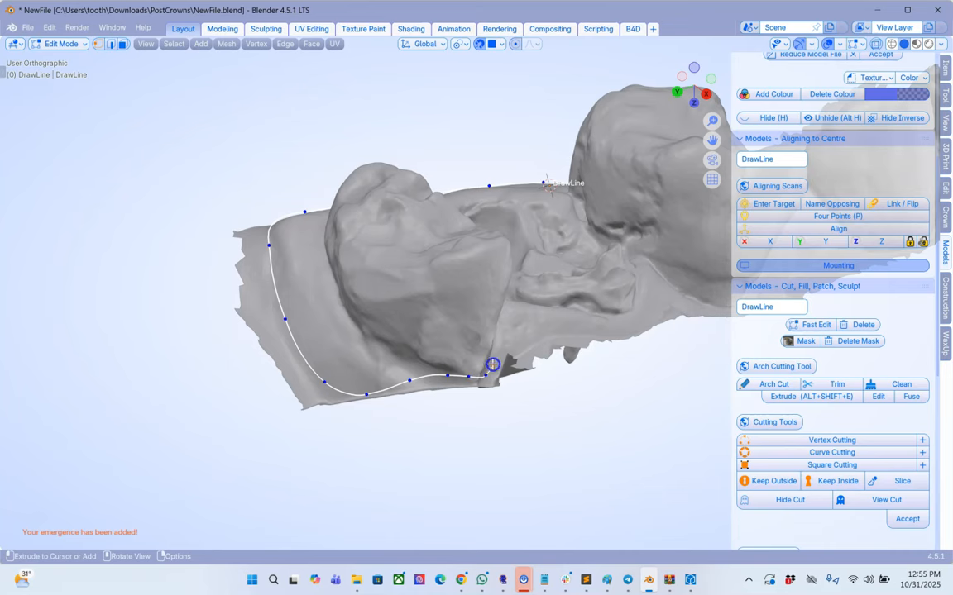
middle_click_drag(513, 356, 469, 368)
left_click(530, 355)
left_click(575, 352)
left_click(613, 357)
left_click(655, 355)
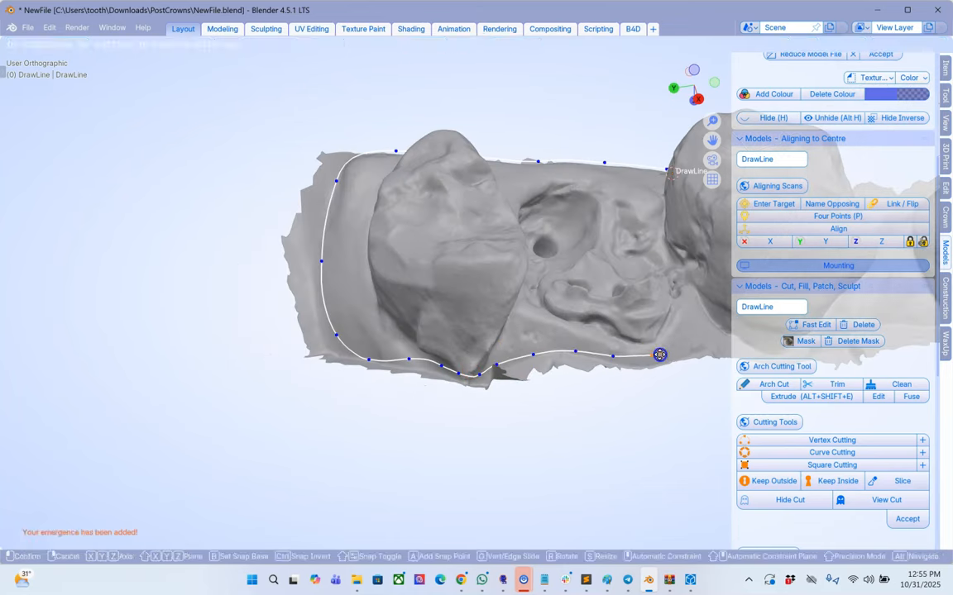
Step: Extend the cut line along the gum edge past the neighbouring molar towards the smaller tooth
middle_click_drag(645, 319, 324, 334, "shift")
left_click(354, 347)
left_click(381, 347)
left_click(433, 359)
left_click(476, 353)
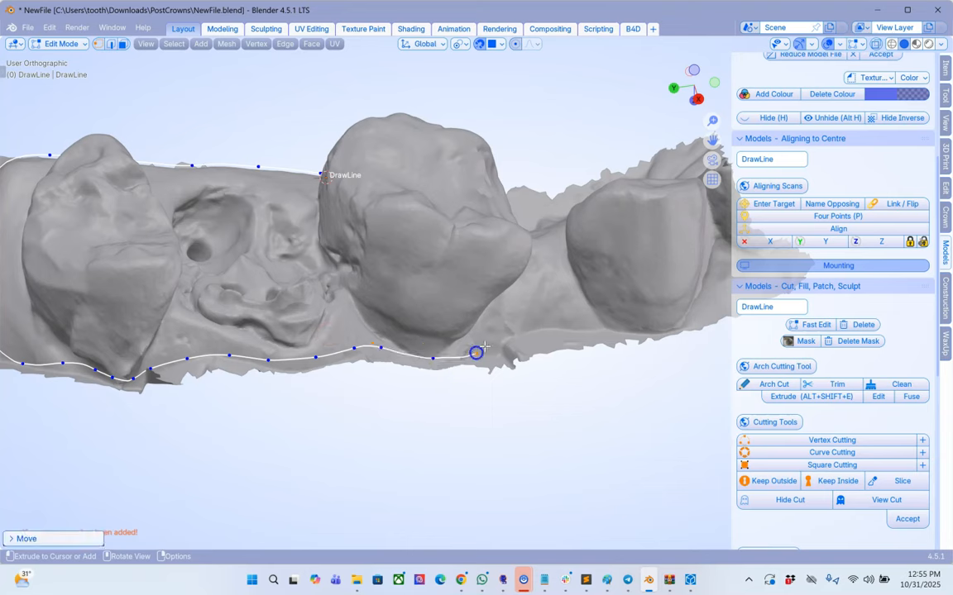
left_click(539, 351)
left_click(601, 354)
Step: Bring the cut line around the smaller tooth at the far end and back to its starting point
middle_click_drag(653, 332, 380, 331, "shift")
left_click(397, 298)
middle_click_drag(408, 245, 496, 331)
left_click(404, 289)
middle_click_drag(459, 455, 330, 372)
left_click(311, 319)
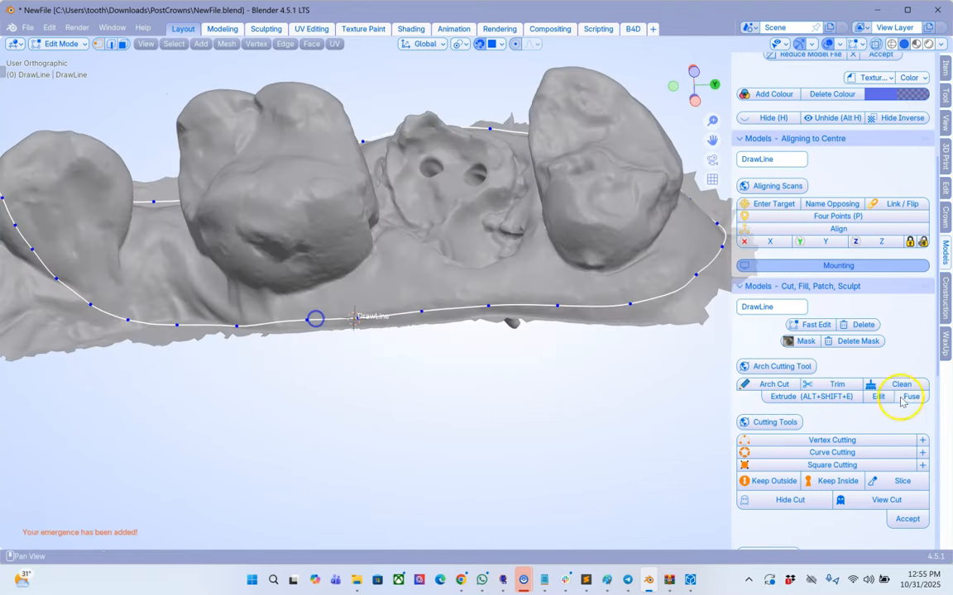
Step: Trim the scan along the drawn arch cut line and clean the trimmed model
left_click(836, 384)
left_click(902, 384)
Step: Add an upper base without a border to the trimmed scan
scroll(835, 413, "down", 8)
left_click(782, 406)
left_click(790, 470)
Step: Examine the depth and direction of the post holes inside the based model in X-ray mode
middle_click_drag(475, 399, 513, 323)
middle_click_drag(751, 169, 703, 144)
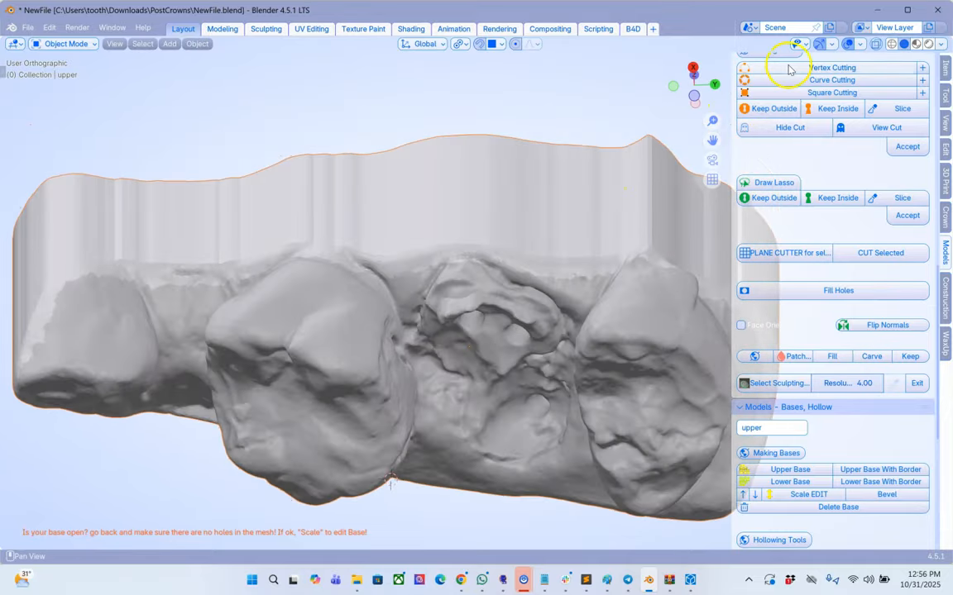
left_click(876, 45)
middle_click_drag(589, 217, 505, 352)
scroll(510, 359, "up", 3)
scroll(504, 352, "down", 2)
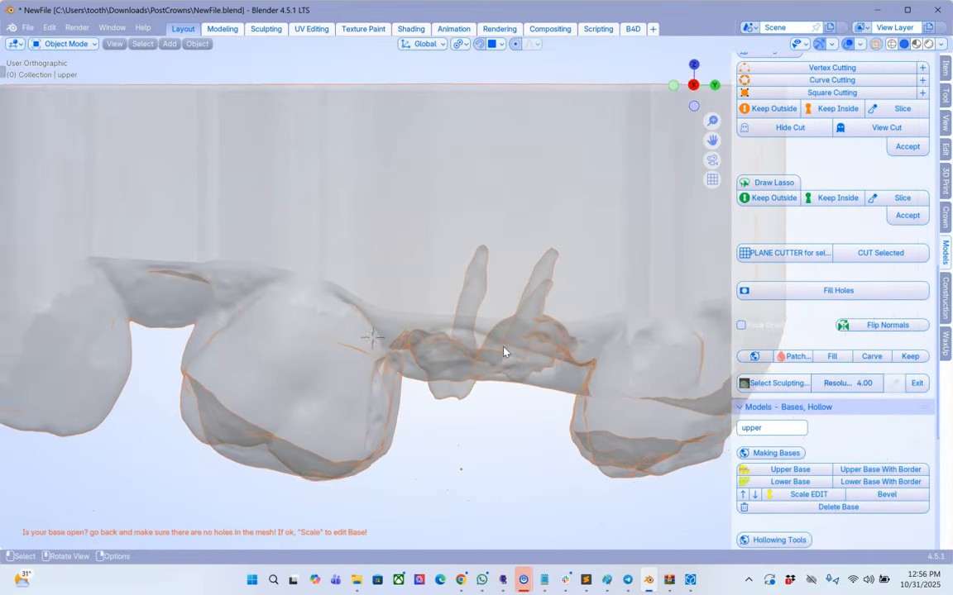
middle_click_drag(529, 107, 530, 122)
middle_click_drag(473, 239, 124, 430)
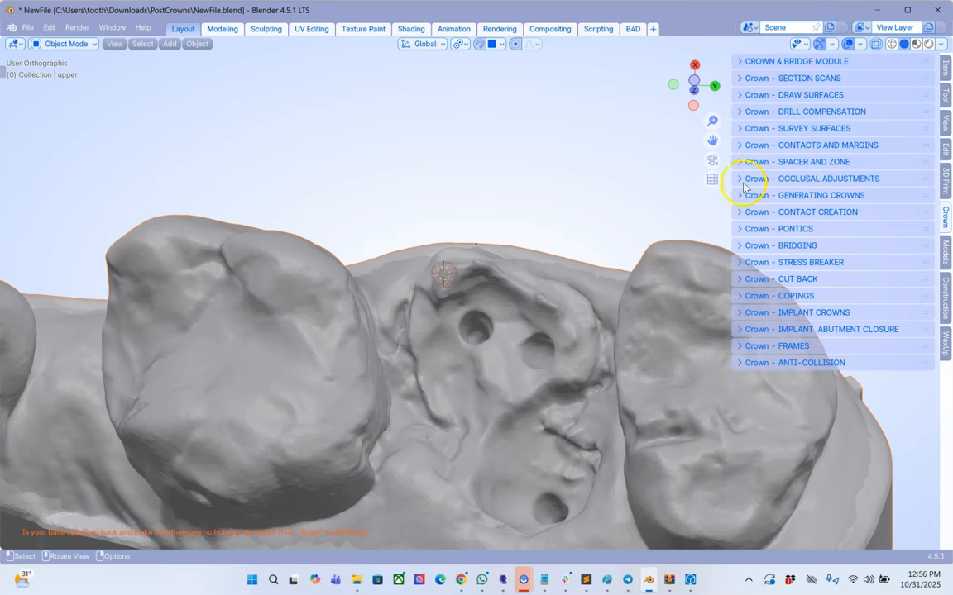
Step: Start a margin drawing on the model and place its first points on the rim of the prepared tooth
left_click(757, 95)
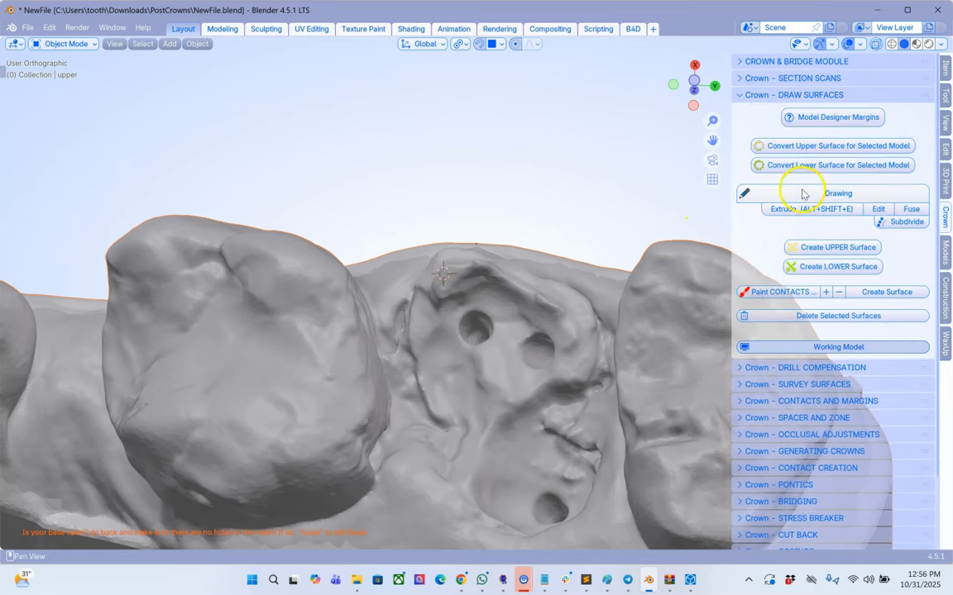
left_click(813, 195)
left_click(454, 269)
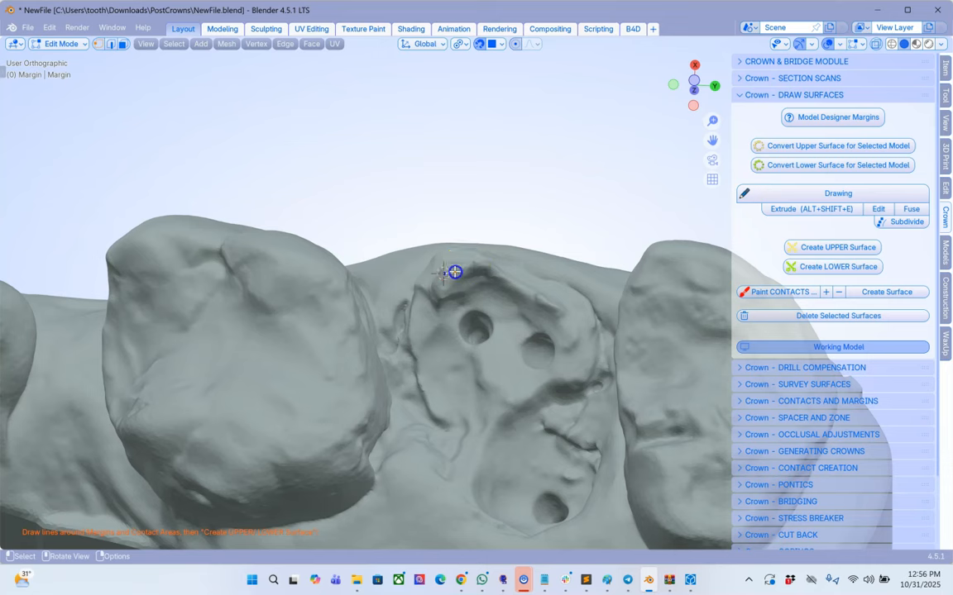
scroll(456, 270, "up", 1)
key("e")
left_click(466, 262)
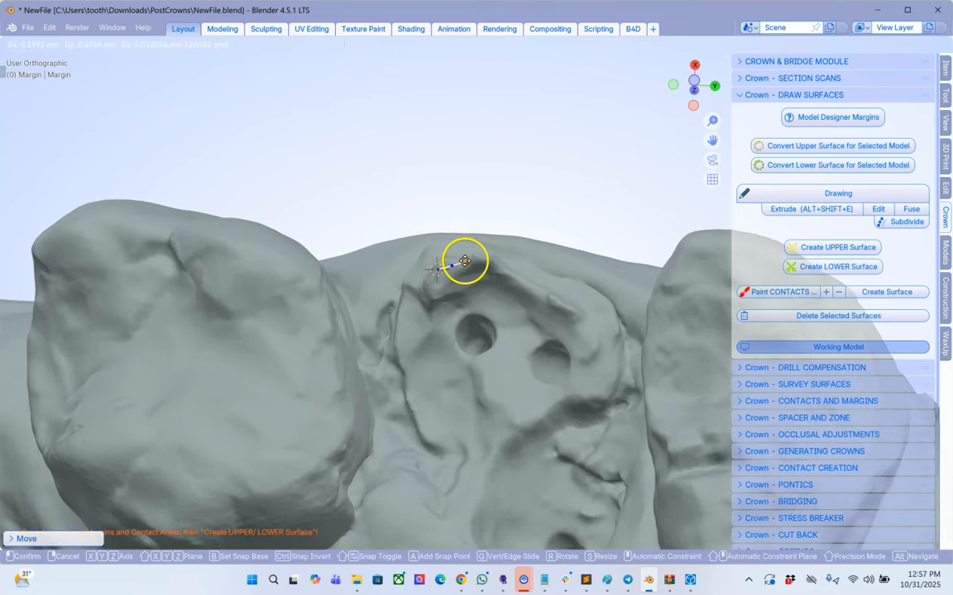
Step: Extend the margin line point by point along the rim beside the first two post holes
key("e")
left_click(498, 267)
key("e")
left_click(516, 279)
key("e")
left_click(537, 292)
key("e")
left_click(565, 309)
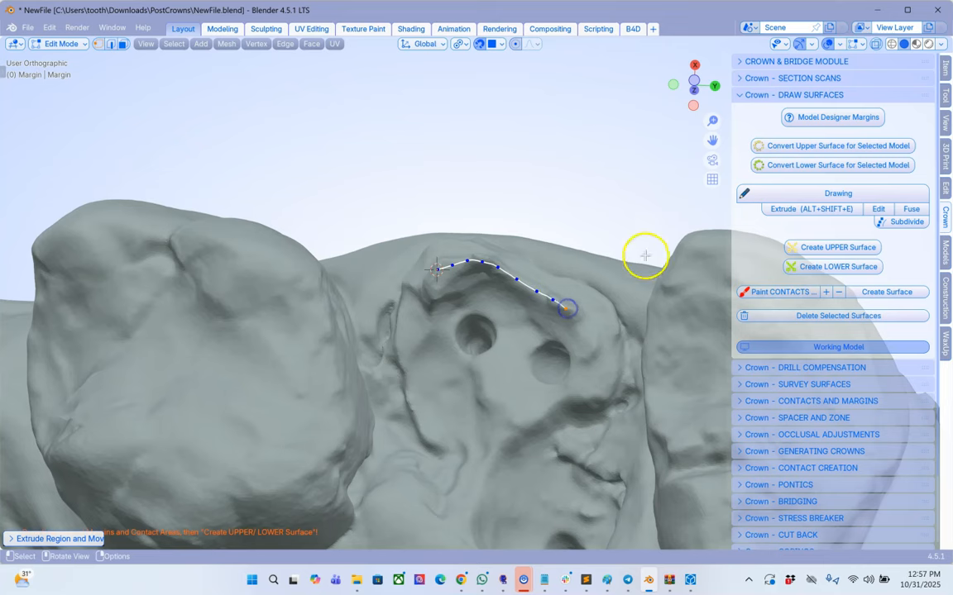
Step: Complete the margin line around all three post holes and create the upper surface from it
middle_click_drag(610, 308, 719, 423)
left_click(503, 391)
key("e")
left_click(531, 388)
key("e")
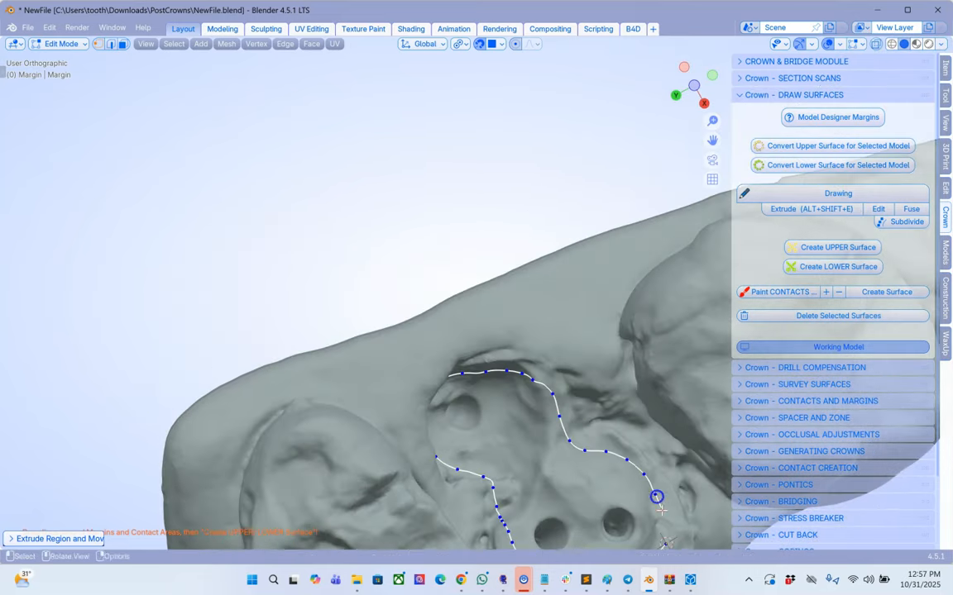
middle_click_drag(659, 532, 626, 429, "shift")
left_click_drag(635, 442, 633, 427)
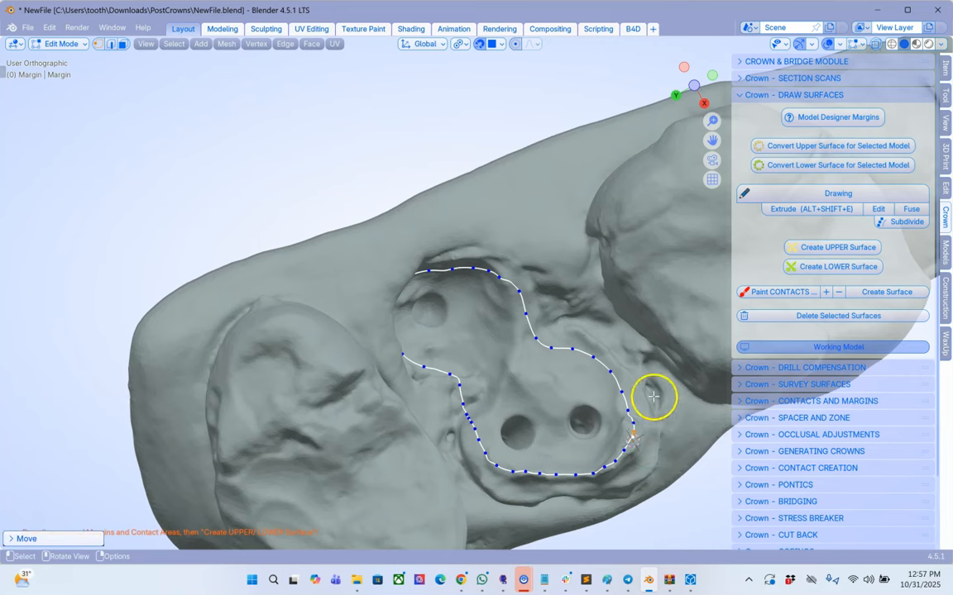
left_click(840, 247)
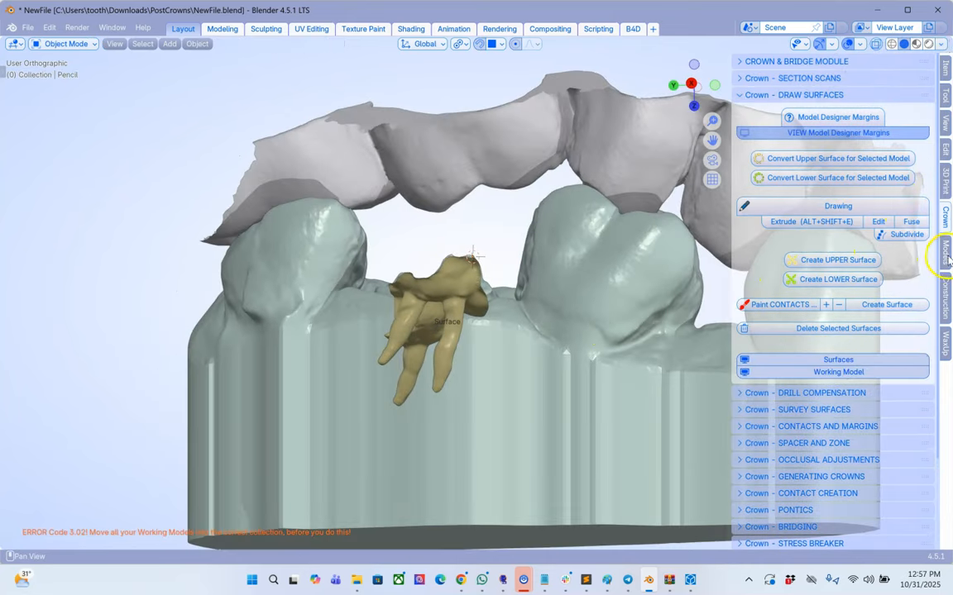
Step: Move the opposing scan into the Antagonist collection and hide it
left_click(579, 108)
left_click(748, 62)
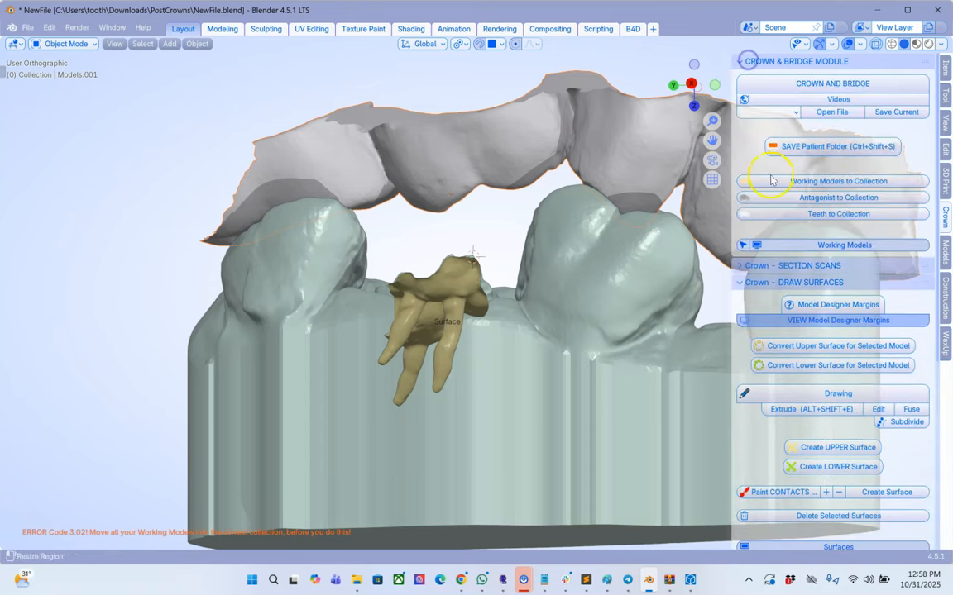
left_click(831, 199)
left_click(850, 261)
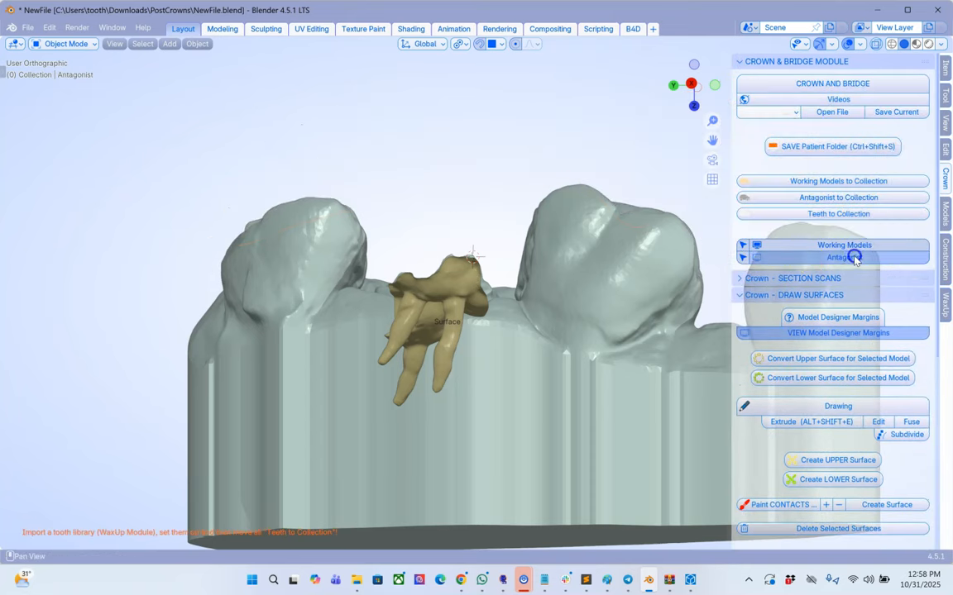
Step: Select the extracted post surface and start surveying it as an upper surface
middle_click_drag(431, 310, 429, 307)
left_click(426, 308)
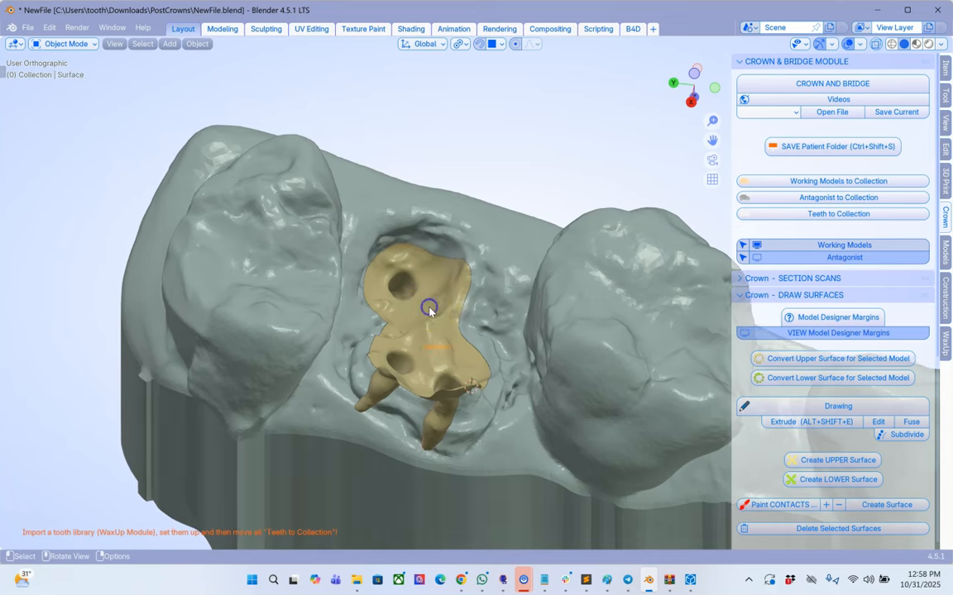
scroll(864, 391, "down", 5)
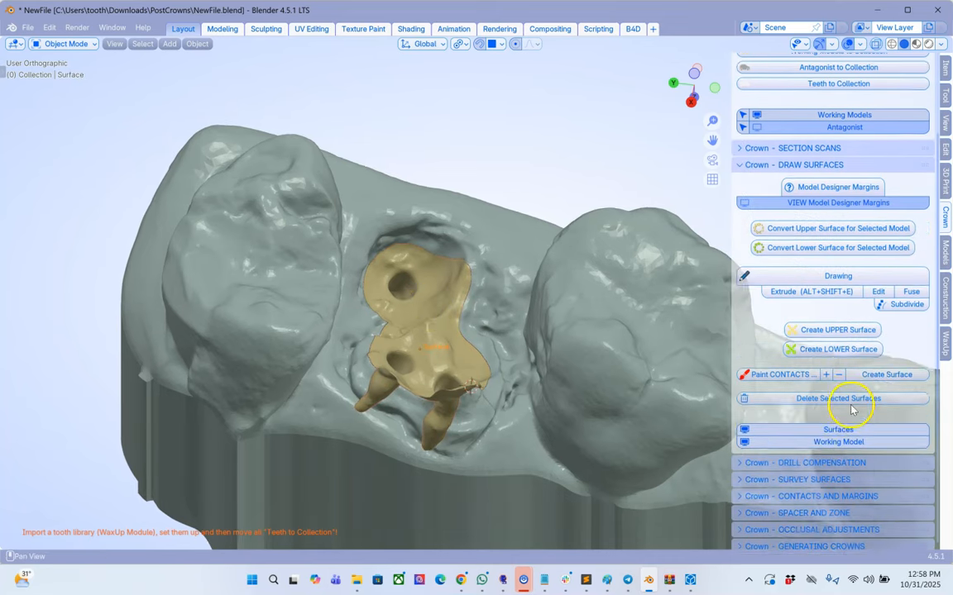
scroll(765, 445, "down", 3)
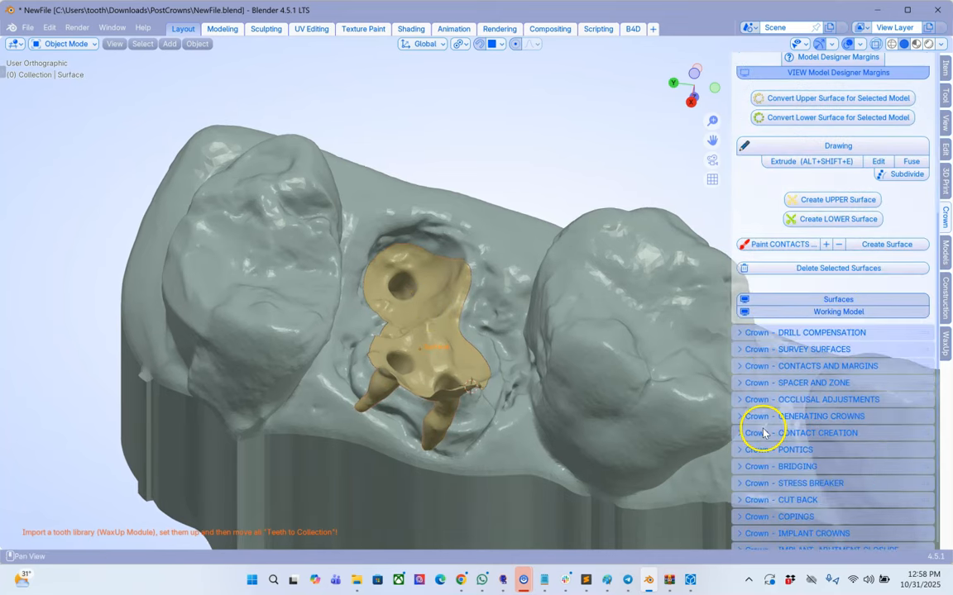
left_click(749, 350)
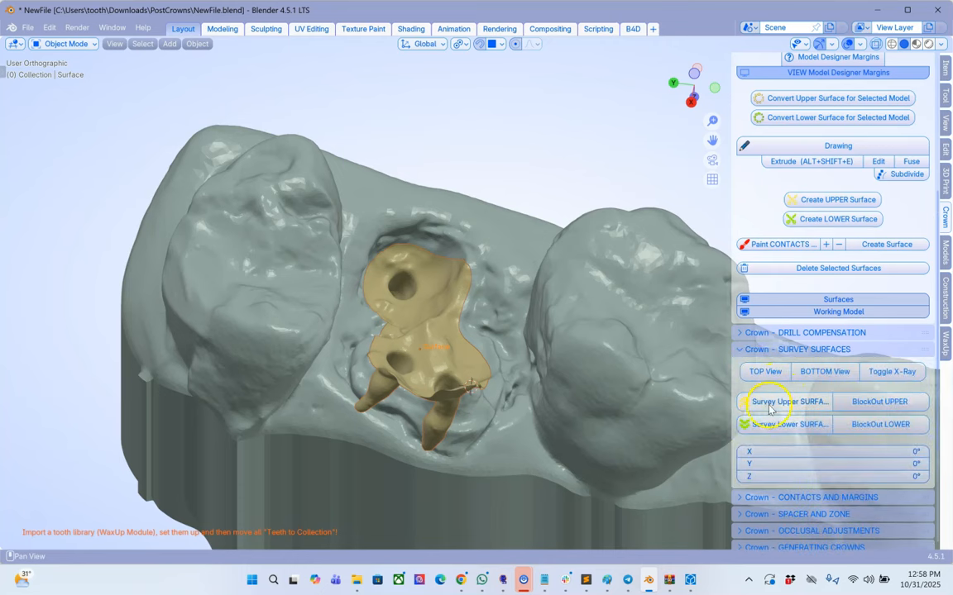
left_click(398, 288)
left_click(778, 402)
scroll(551, 392, "up", 2)
middle_click_drag(548, 397, 437, 254, "shift")
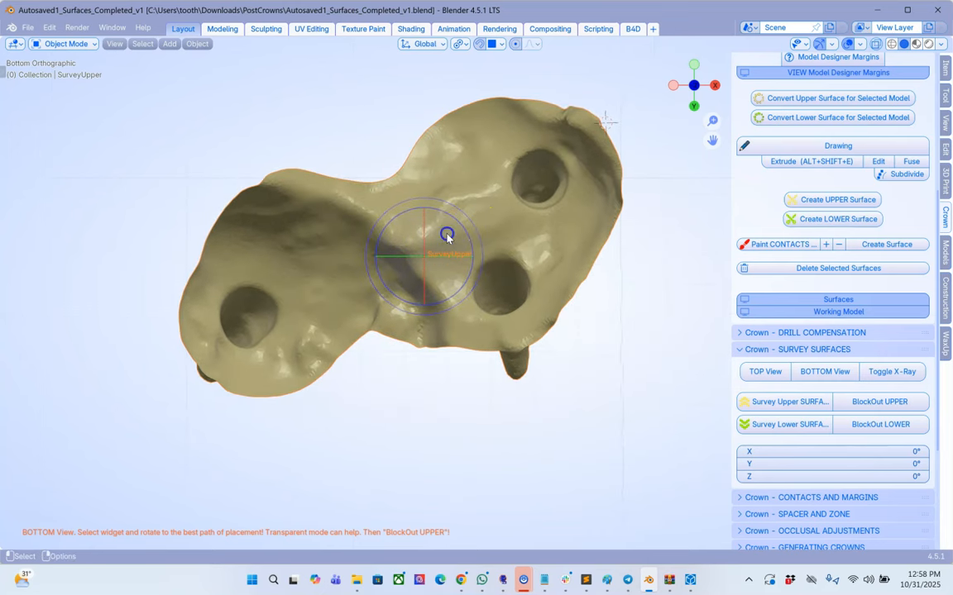
Step: Rotate the surveyed surface to a path of placement of about X 9.2°, Y -1.1°, Z -0.3° and block out its upper undercuts
left_click(446, 234)
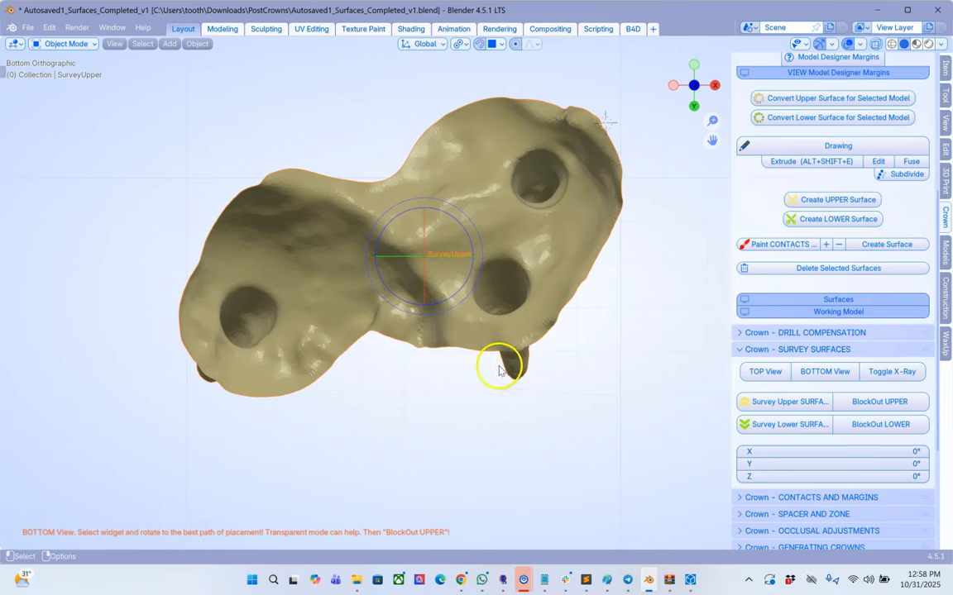
left_click_drag(445, 239, 448, 246)
scroll(557, 175, "up", 3)
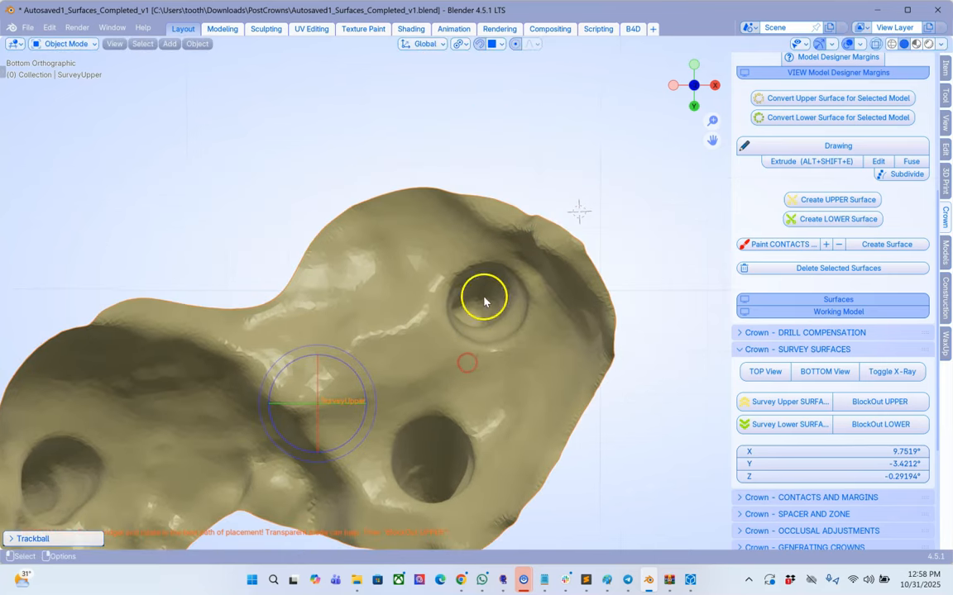
left_click_drag(343, 389, 333, 388)
scroll(474, 353, "up", 5)
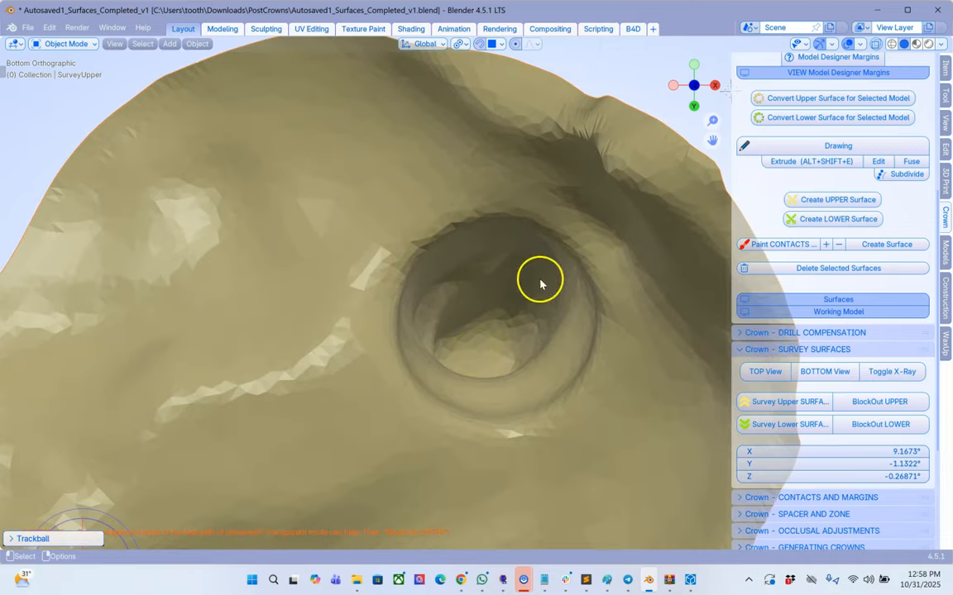
scroll(519, 372, "down", 8)
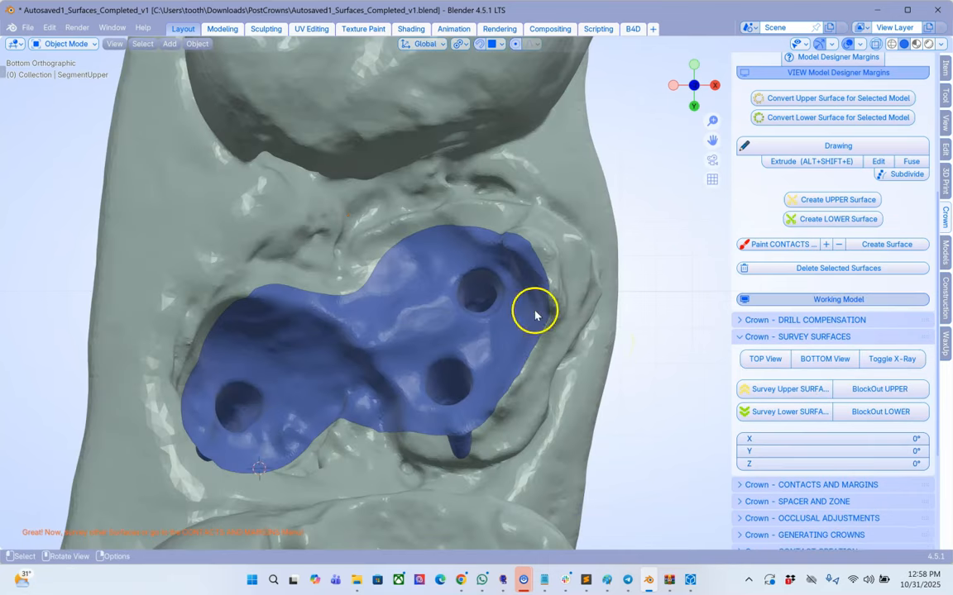
Step: Select the surveyed abutment and add a 0.2 support margin to it
left_click(516, 297)
left_click(746, 482)
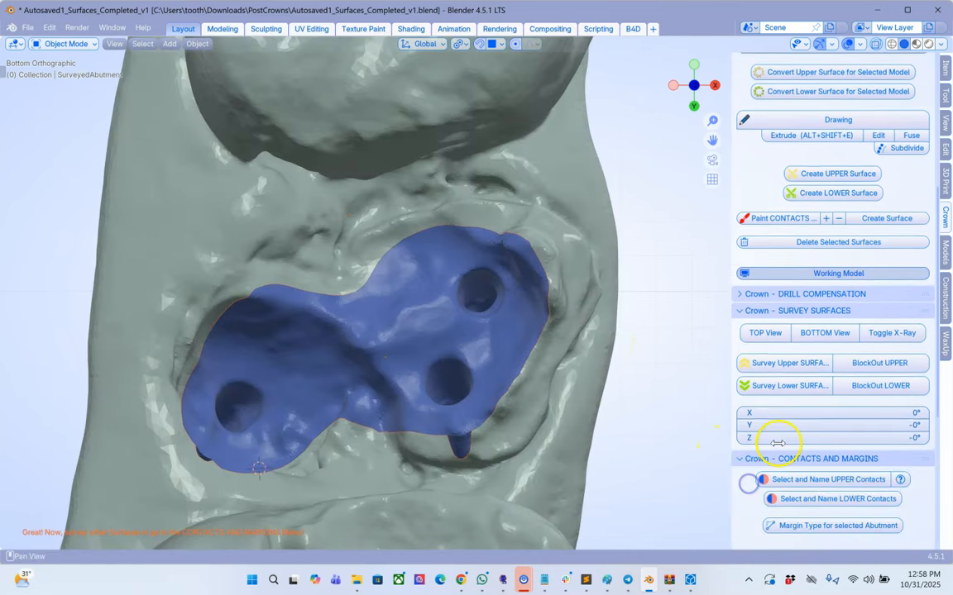
scroll(752, 430, "down", 5)
left_click(824, 370)
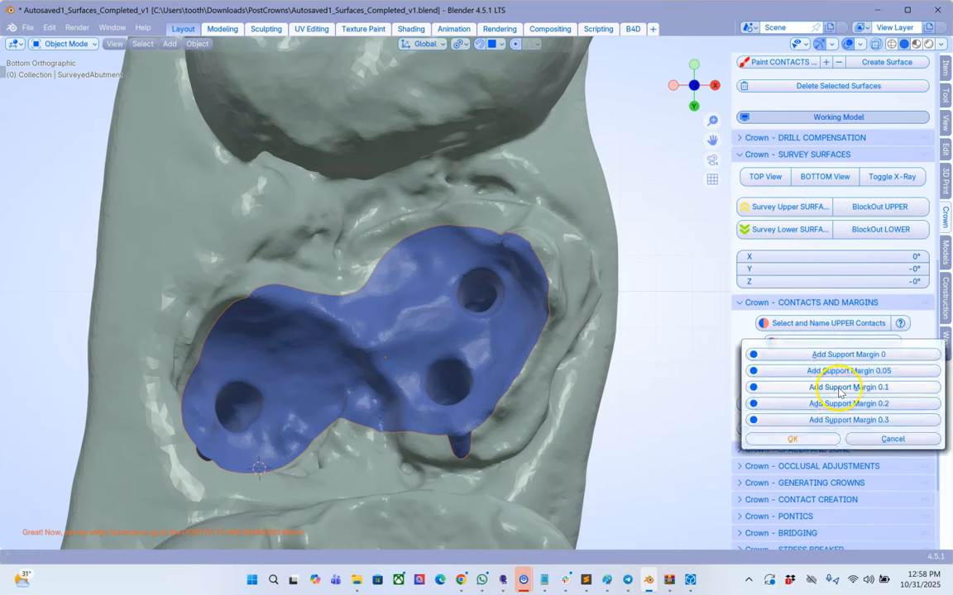
left_click(773, 400)
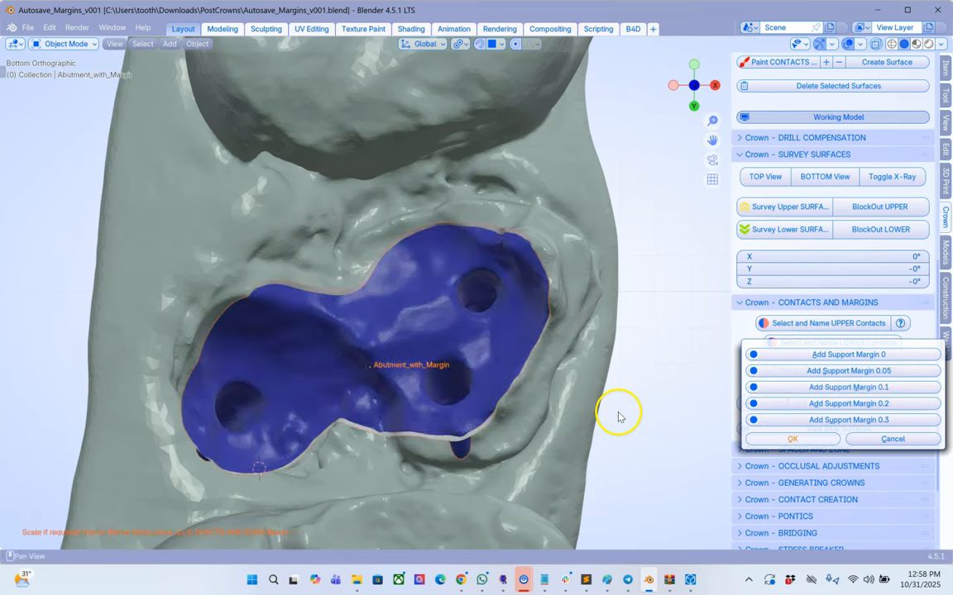
Step: Generate the automatic spacer and safety zone for the abutment with margin
left_click(755, 449)
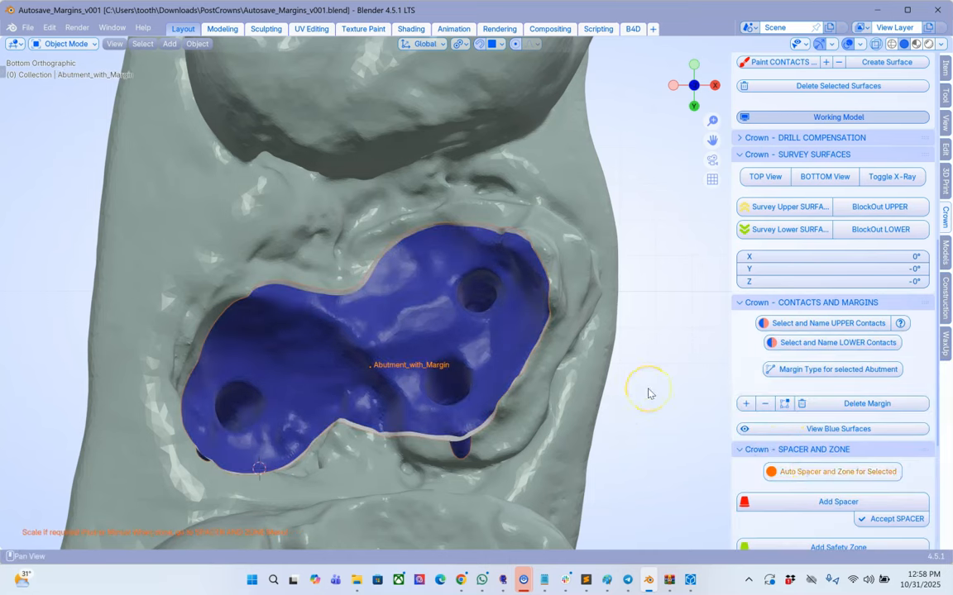
left_click(514, 300)
scroll(778, 414, "down", 6)
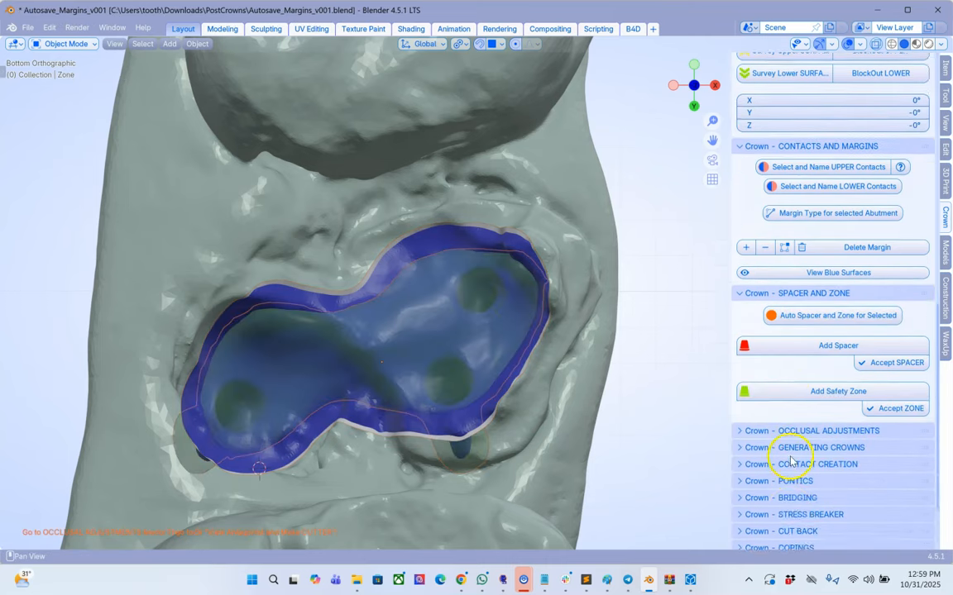
Step: Create a coping layer from the green zone and accept its 0.6 mm thickness
left_click(768, 475)
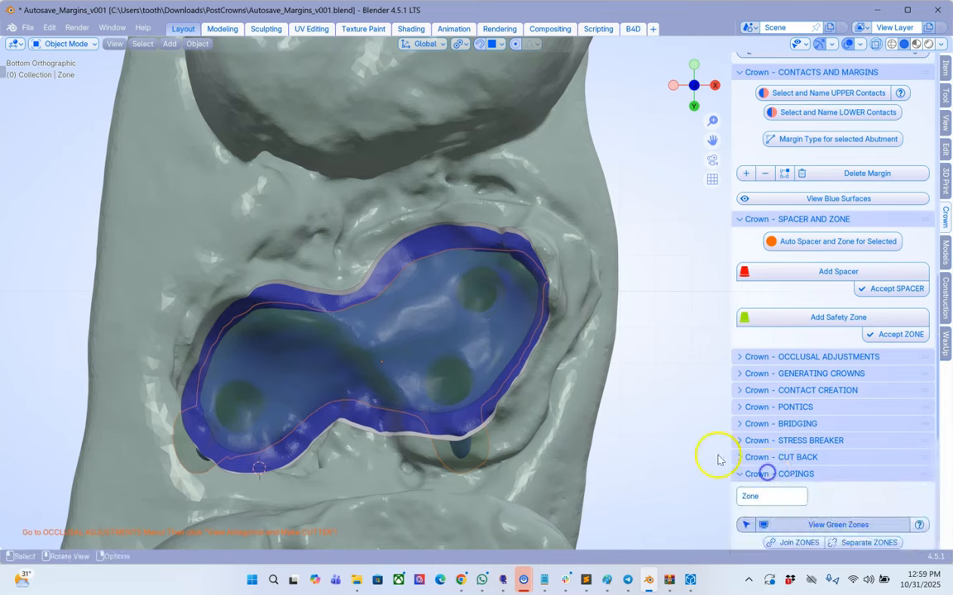
middle_click_drag(548, 357, 372, 301)
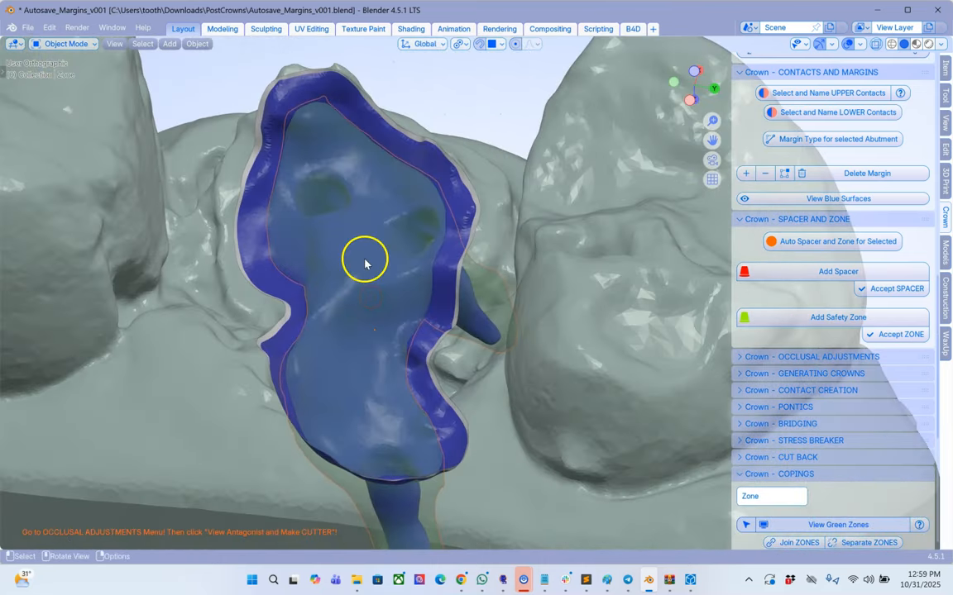
middle_click_drag(364, 263, 476, 299)
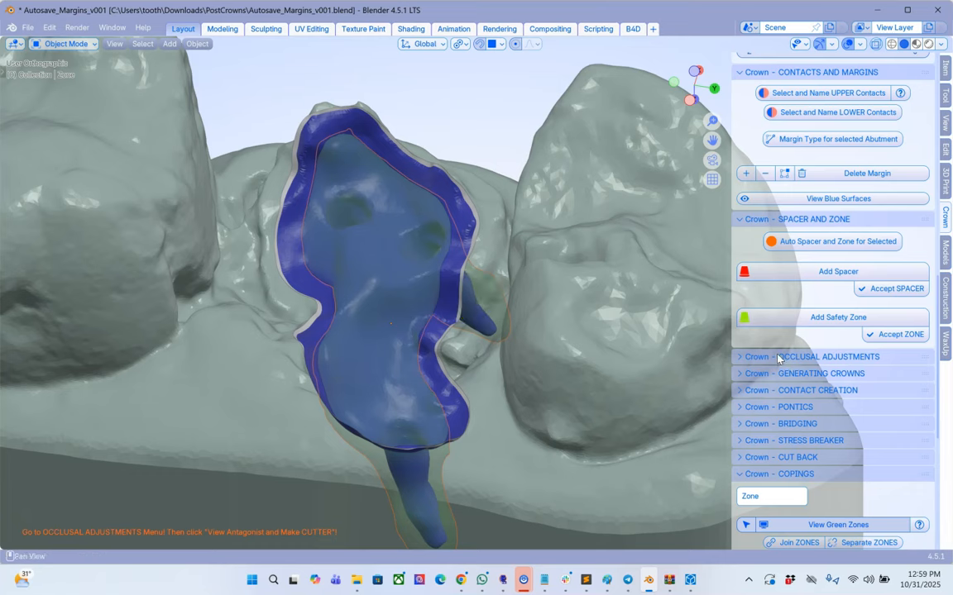
scroll(797, 400, "down", 5)
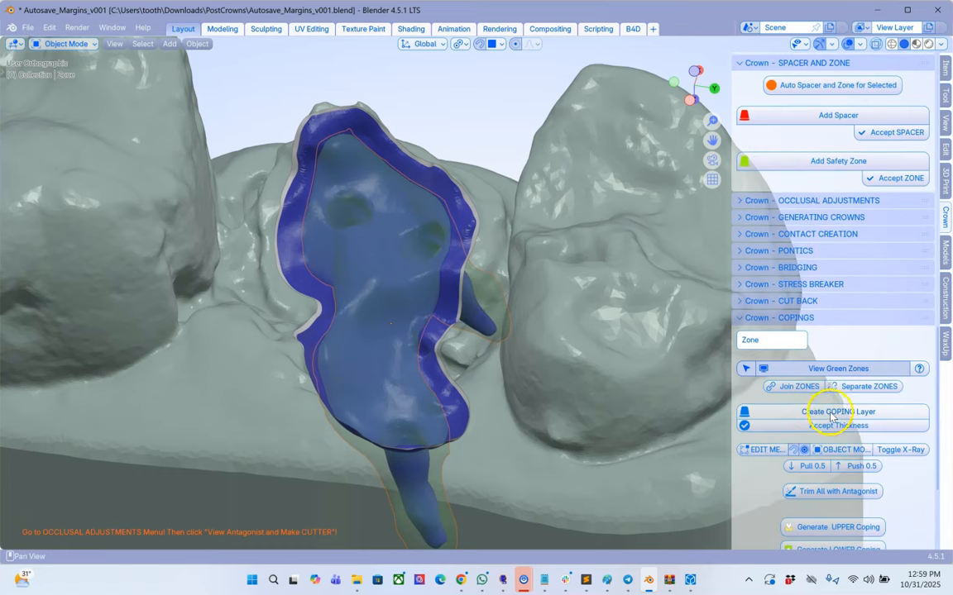
left_click(831, 413)
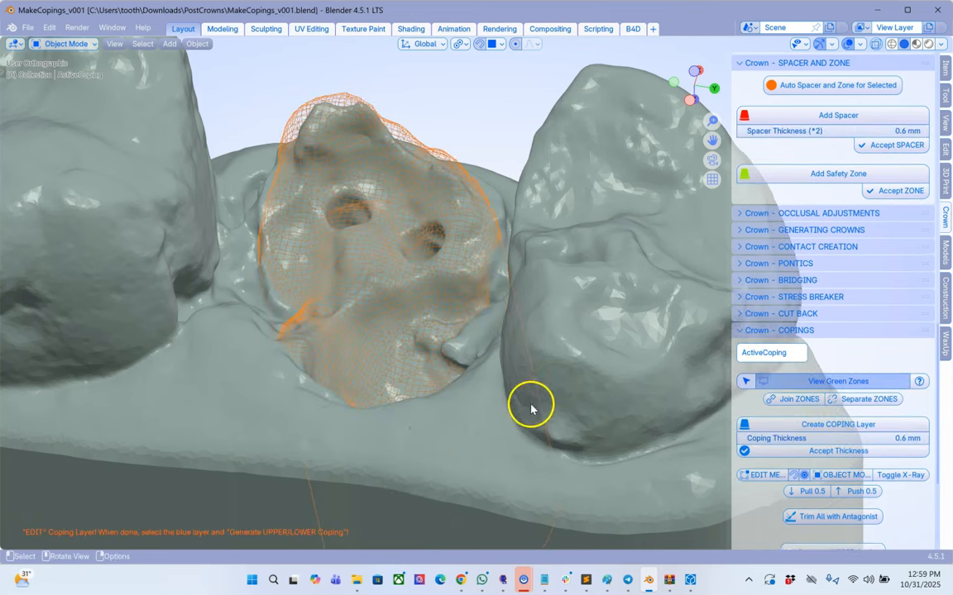
left_click(838, 451)
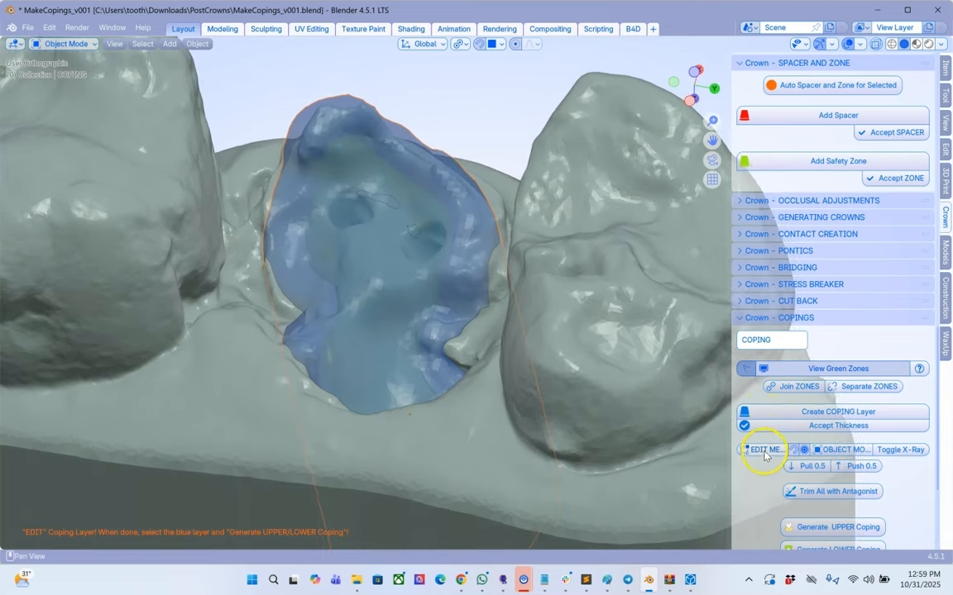
Step: Open the coping mesh for editing and circle-select the faces around its inner cavity
left_click_drag(727, 434, 654, 444)
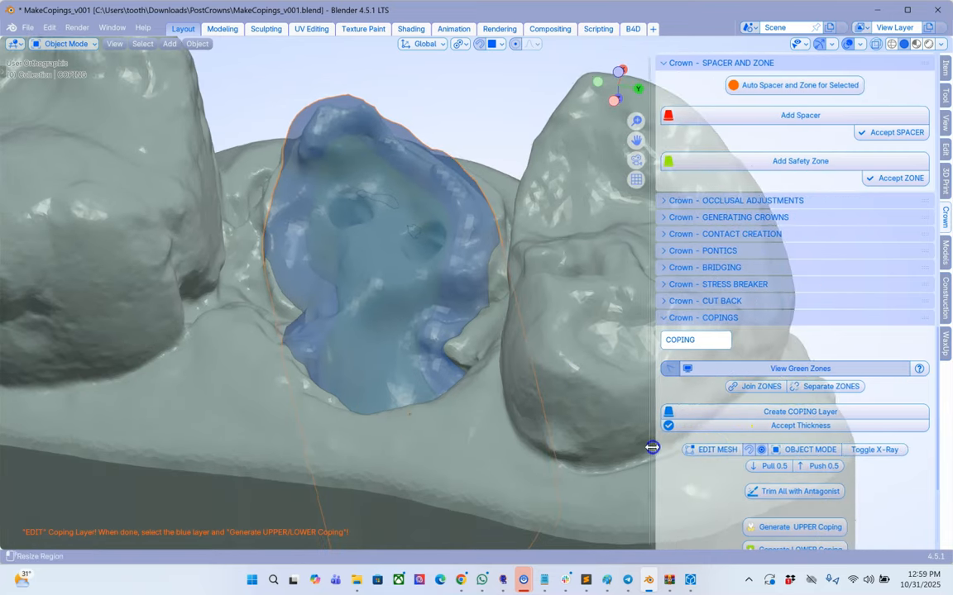
left_click(706, 451)
middle_click_drag(480, 343, 503, 400)
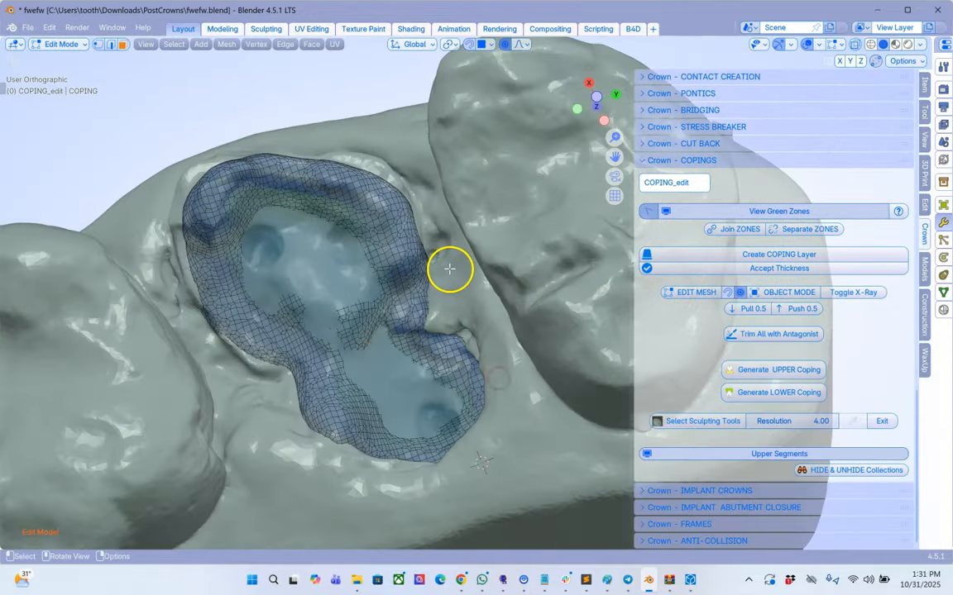
middle_click_drag(449, 271, 454, 285)
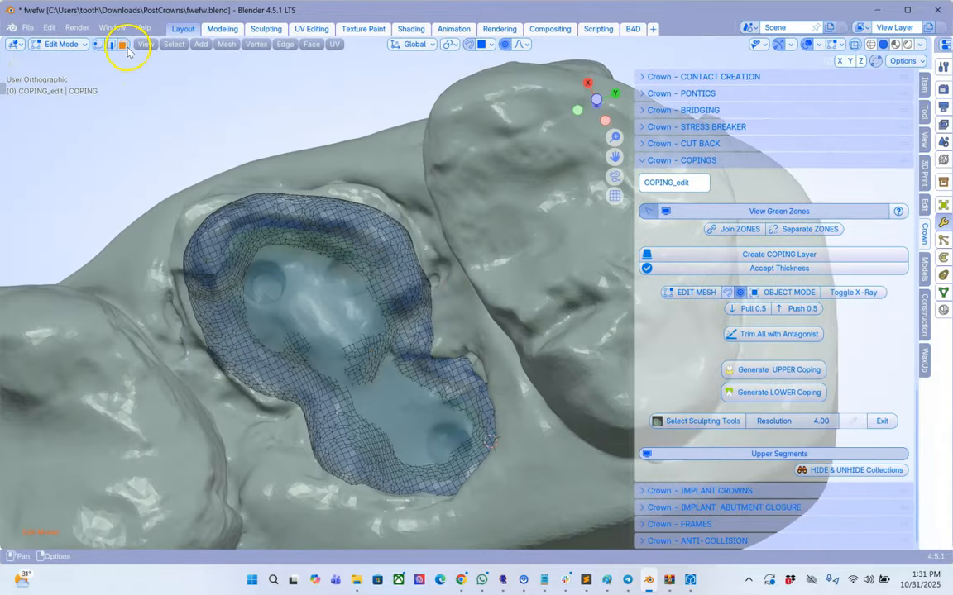
scroll(344, 279, "down", 2)
key("c")
left_click(334, 270)
mouse_move(323, 279)
left_mouse_down()
mouse_move(330, 301)
mouse_move(420, 376)
left_mouse_up()
middle_click_drag(438, 386, 370, 289)
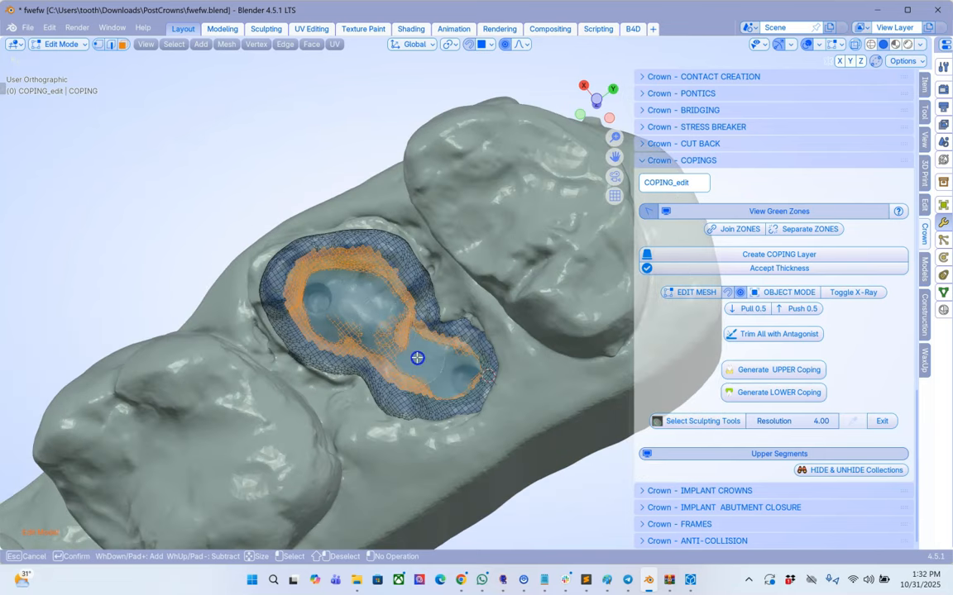
Step: Refine the face selection to cover the whole inner cavity of the coping while leaving its outer rim unselected
mouse_move(383, 305)
left_mouse_down()
mouse_move(385, 247)
mouse_move(423, 273)
left_mouse_up()
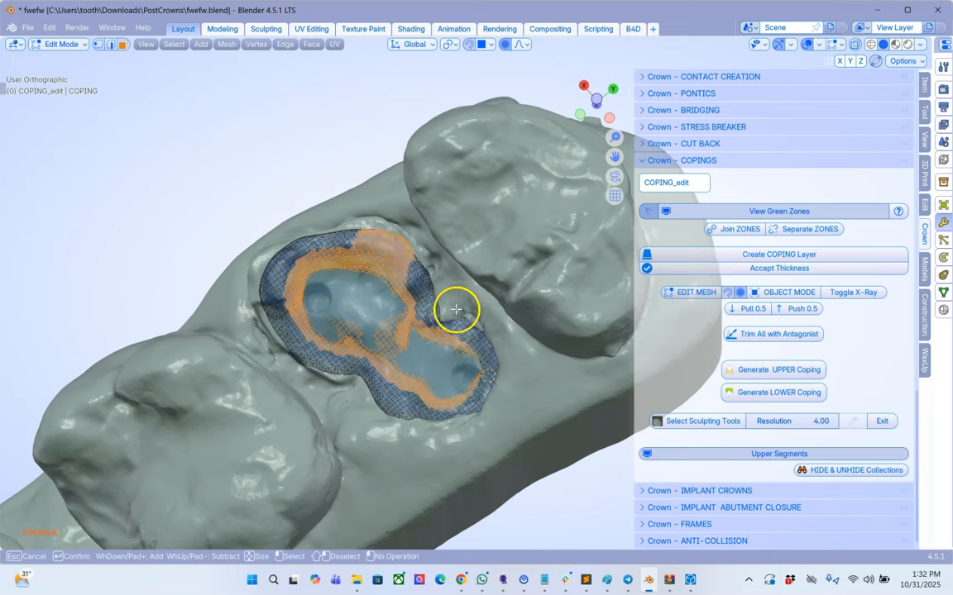
mouse_move(436, 309)
left_mouse_down()
mouse_move(414, 321)
mouse_move(371, 289)
mouse_move(437, 299)
mouse_move(405, 228)
mouse_move(375, 216)
mouse_move(423, 254)
left_mouse_up()
right_click(328, 309)
left_click_drag(388, 346, 415, 375)
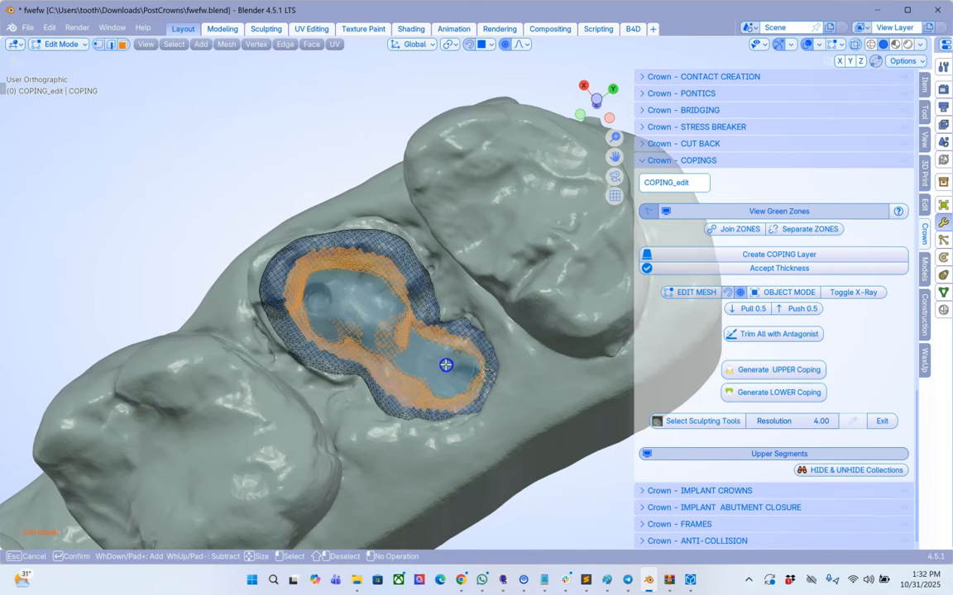
left_click(325, 307)
right_click(322, 307)
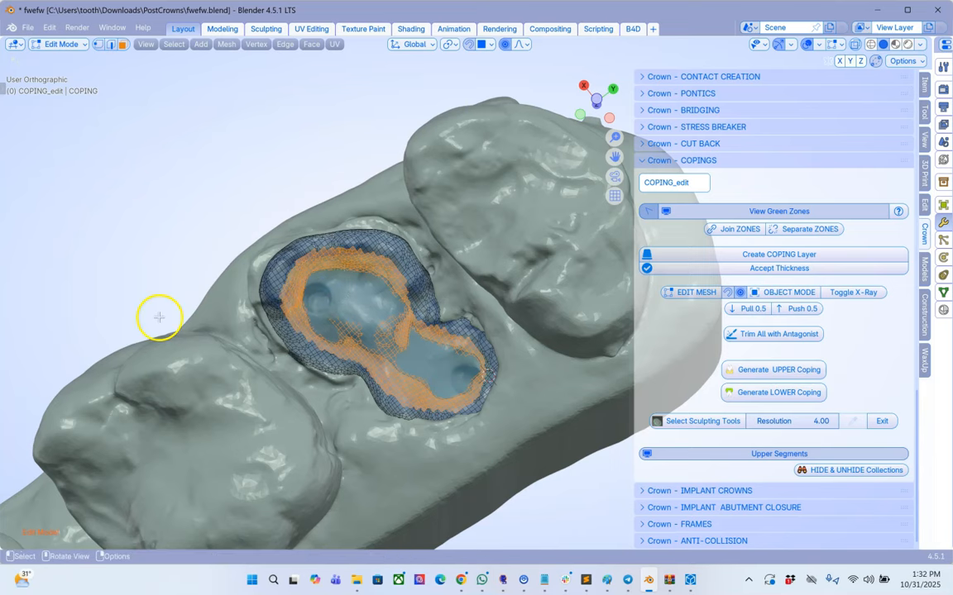
Step: Turn off proportional editing and move the selected inner faces along Z until they rise above the neighbouring teeth
scroll(160, 323, "down", 4)
middle_click_drag(160, 329, 405, 213)
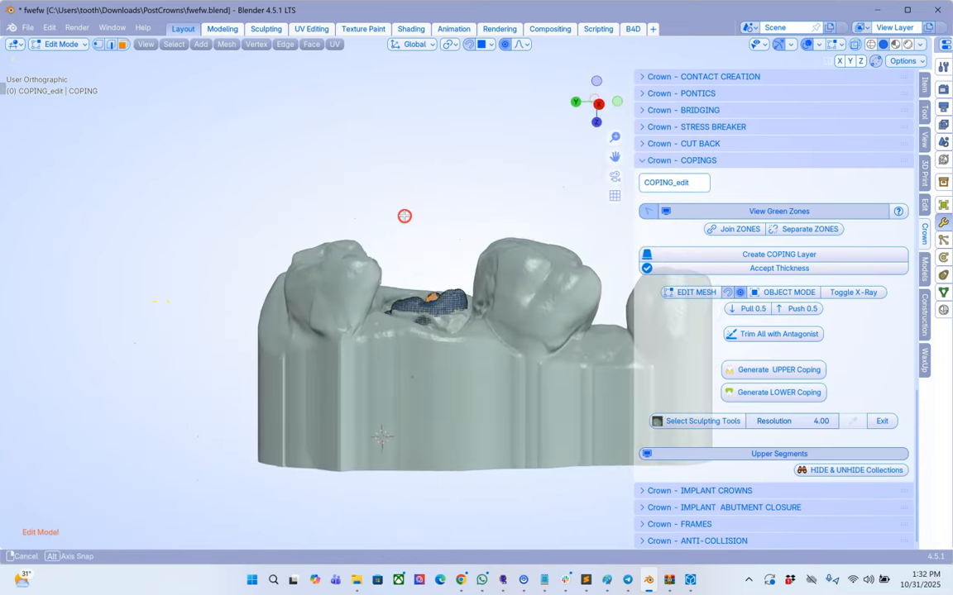
scroll(406, 271, "up", 2)
middle_click_drag(406, 271, 365, 276, "shift")
left_click(471, 48)
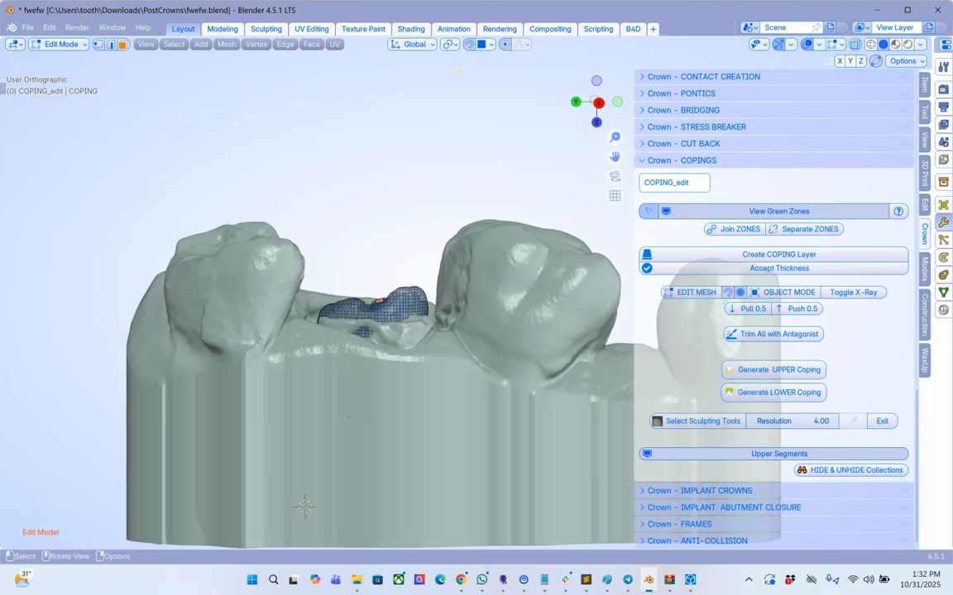
key("g")
key("z")
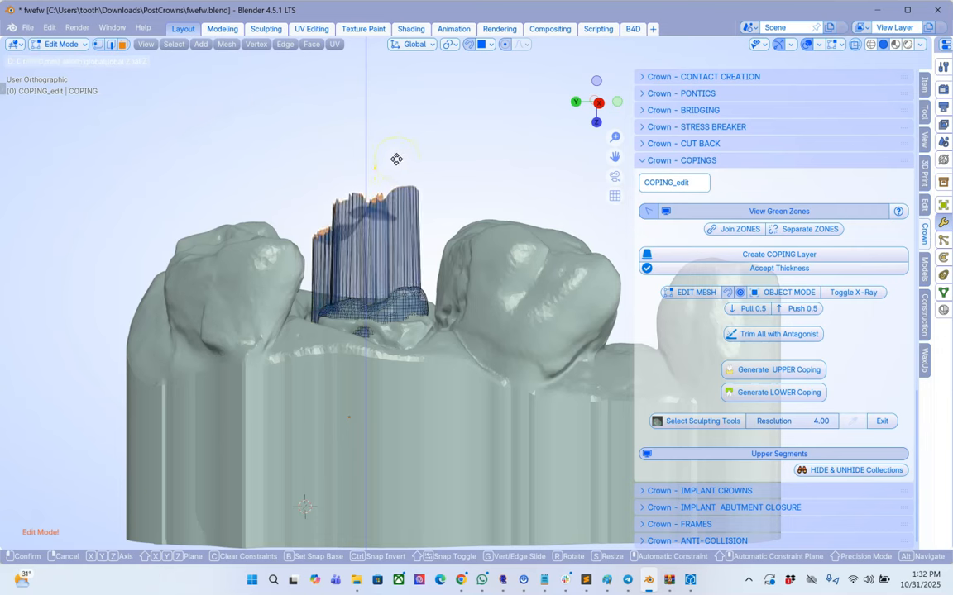
left_click(396, 158)
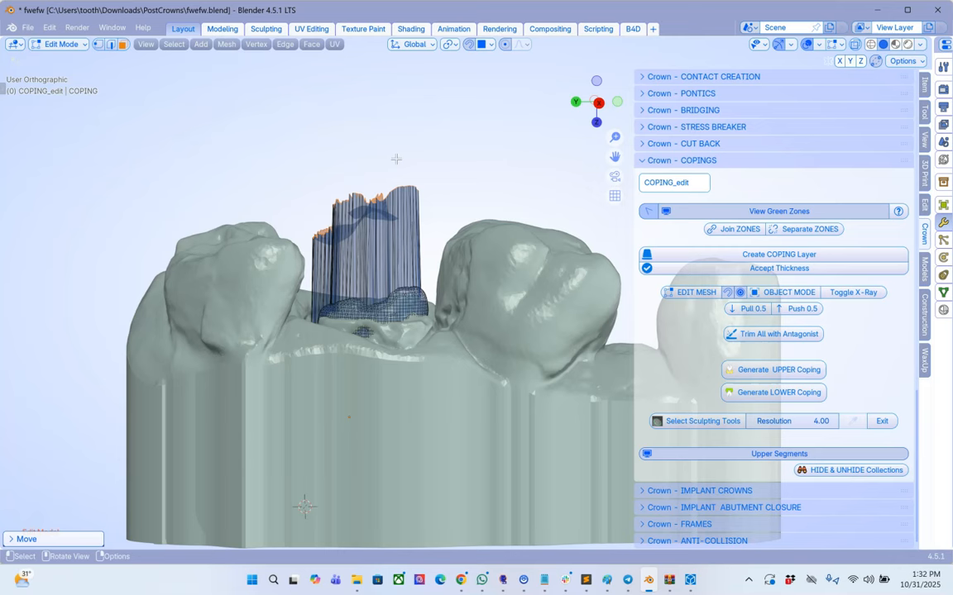
Step: Flatten the raised faces into a level top by scaling them to 0 along Z
key("g")
key("z")
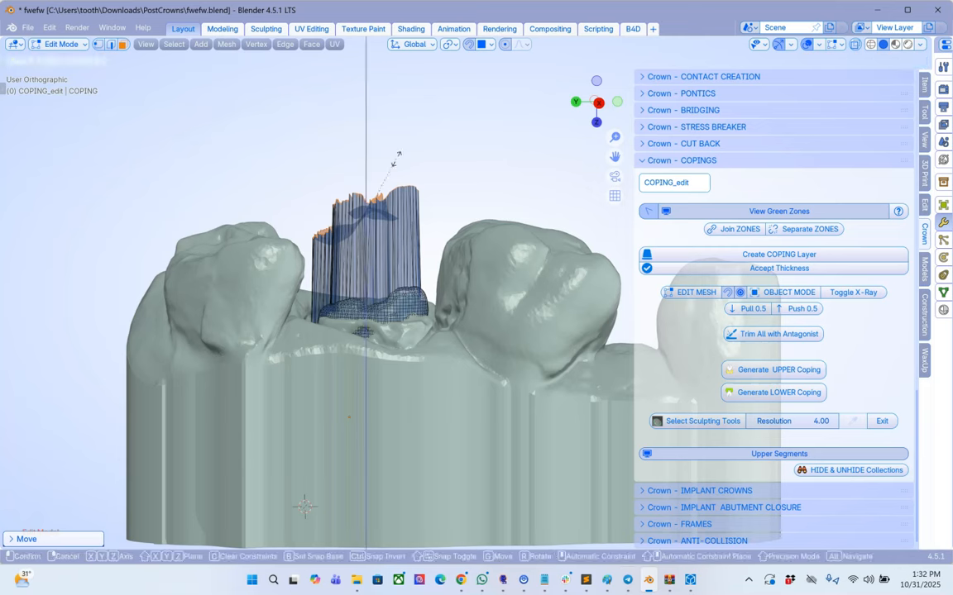
key("s")
key("z")
key("0")
key("Return")
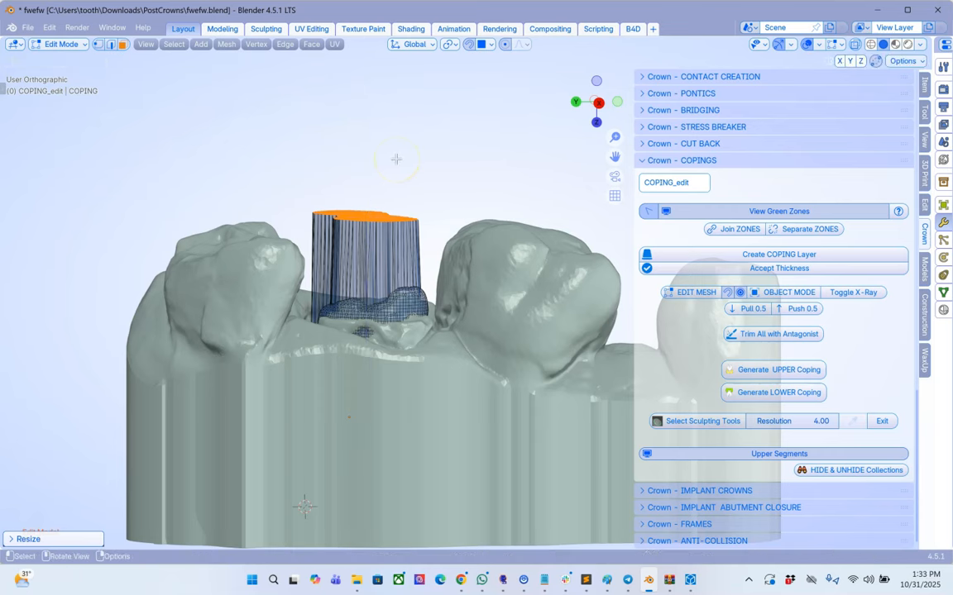
Step: Scale the flattened top down to taper the core, and reposition it over the coping
middle_click_drag(380, 179, 403, 242)
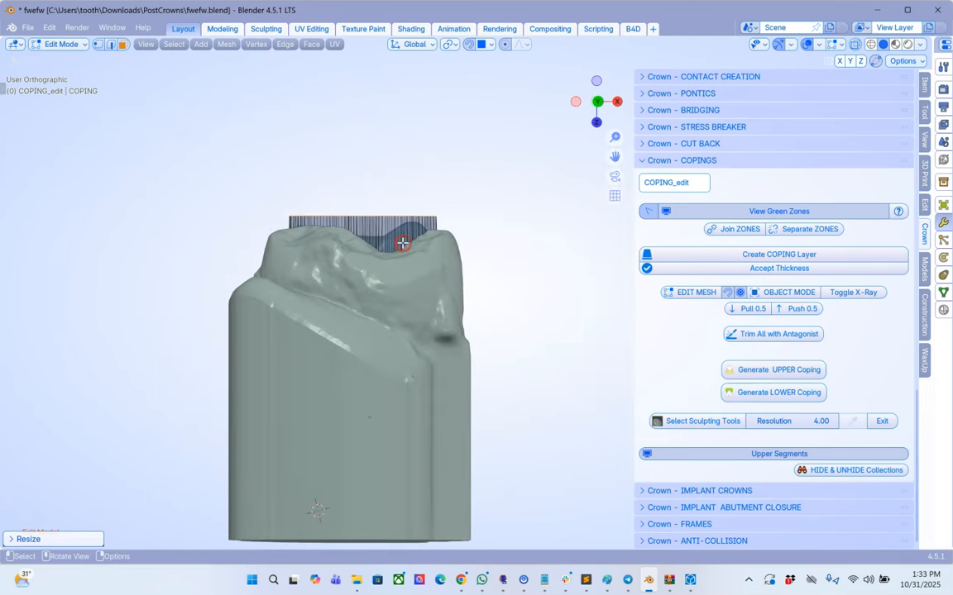
key("s")
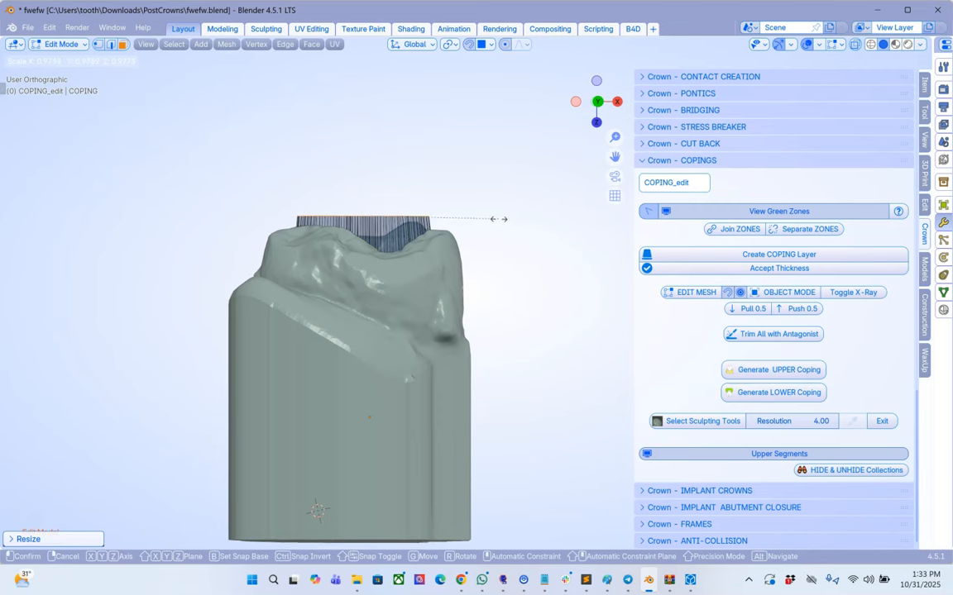
left_click(407, 234)
left_click_drag(407, 235, 402, 279)
middle_click_drag(402, 279, 240, 278)
key("g")
left_click(375, 259)
Step: Enlarge the core's flat top slightly so that its outline stays just inside the coping rim
middle_click_drag(375, 263, 364, 413)
scroll(410, 325, "up", 2)
middle_click_drag(411, 325, 458, 416, "shift")
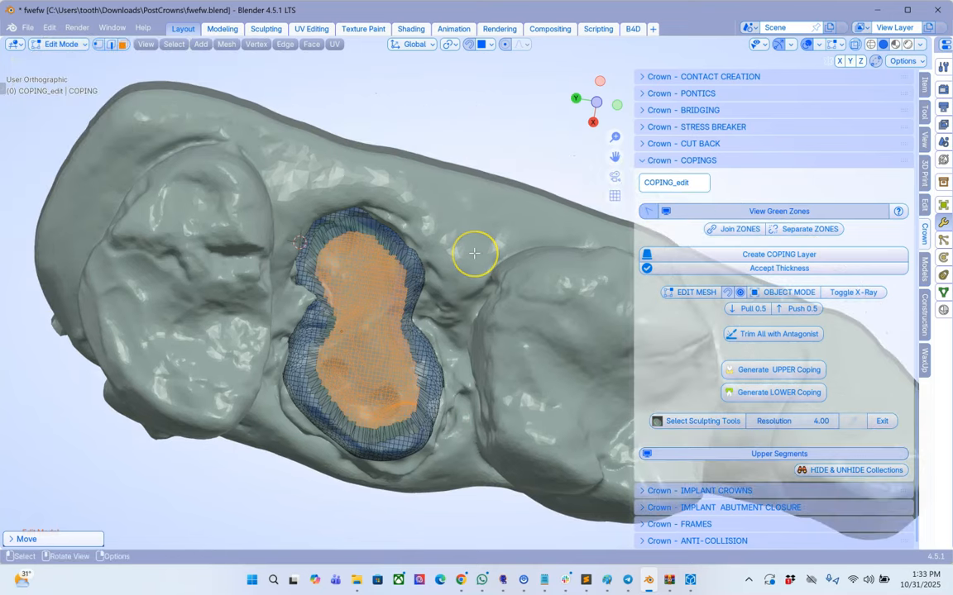
key("s")
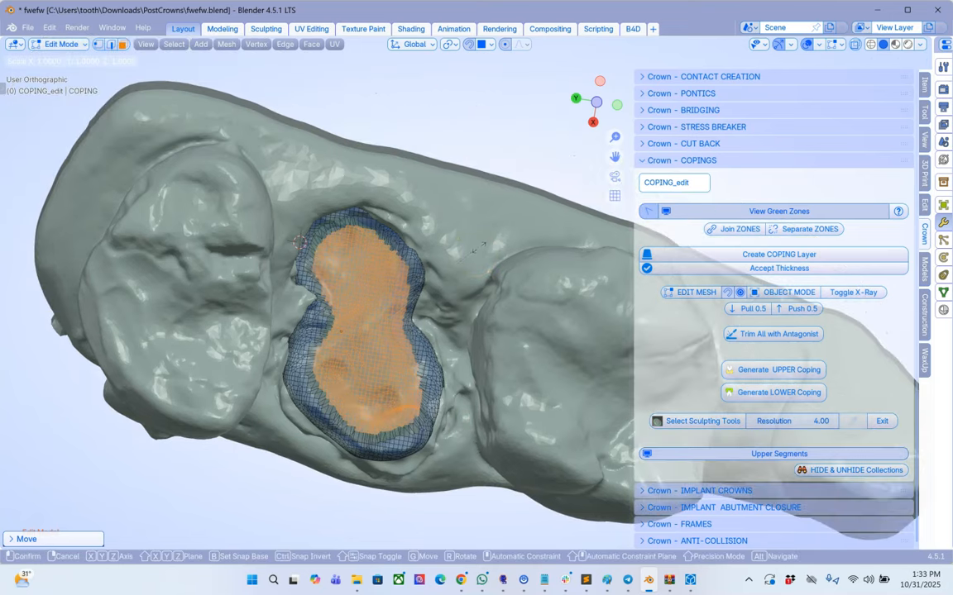
left_click(482, 245)
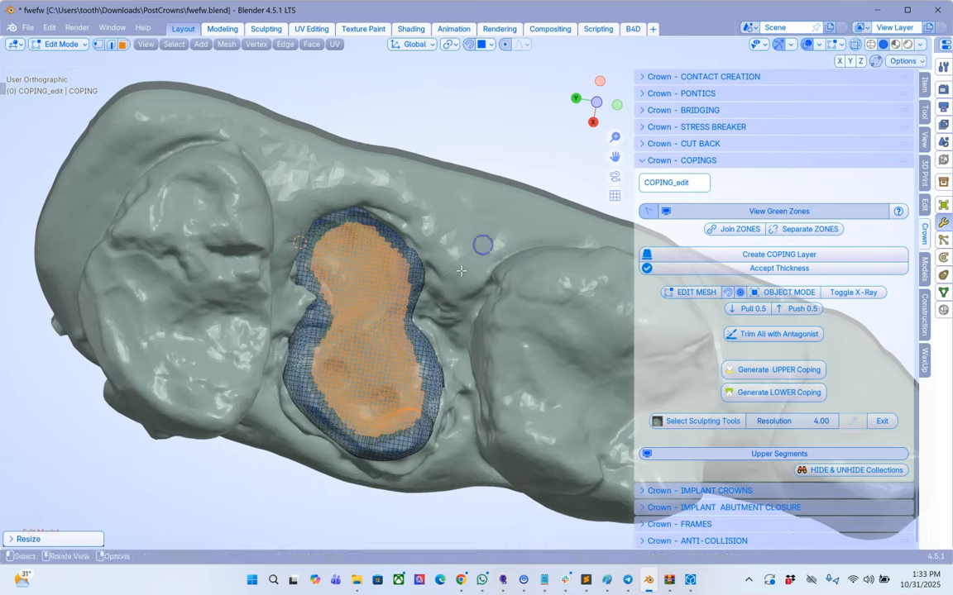
Step: Check the tapered core from the side and return the edited coping to Object Mode
scroll(482, 245, "down", 2)
middle_click_drag(436, 325, 439, 202)
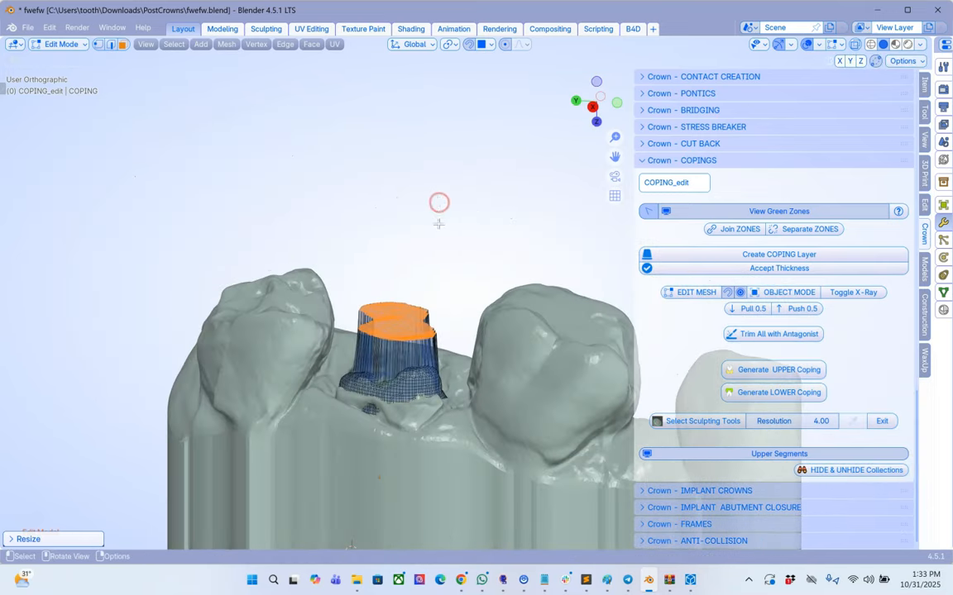
scroll(419, 321, "up", 3)
scroll(419, 323, "down", 2)
middle_click_drag(419, 324, 452, 233, "shift")
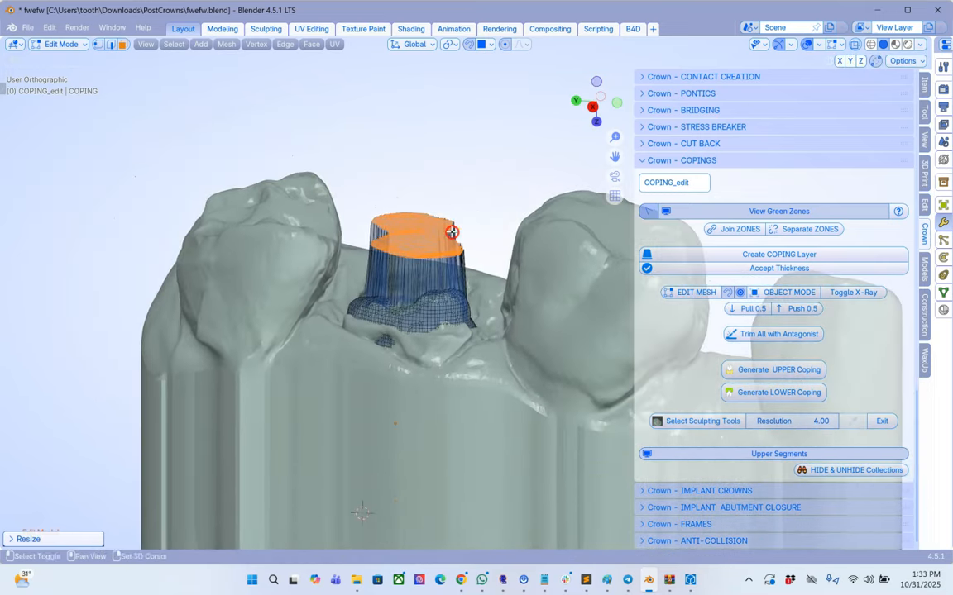
key("Tab")
key("Tab")
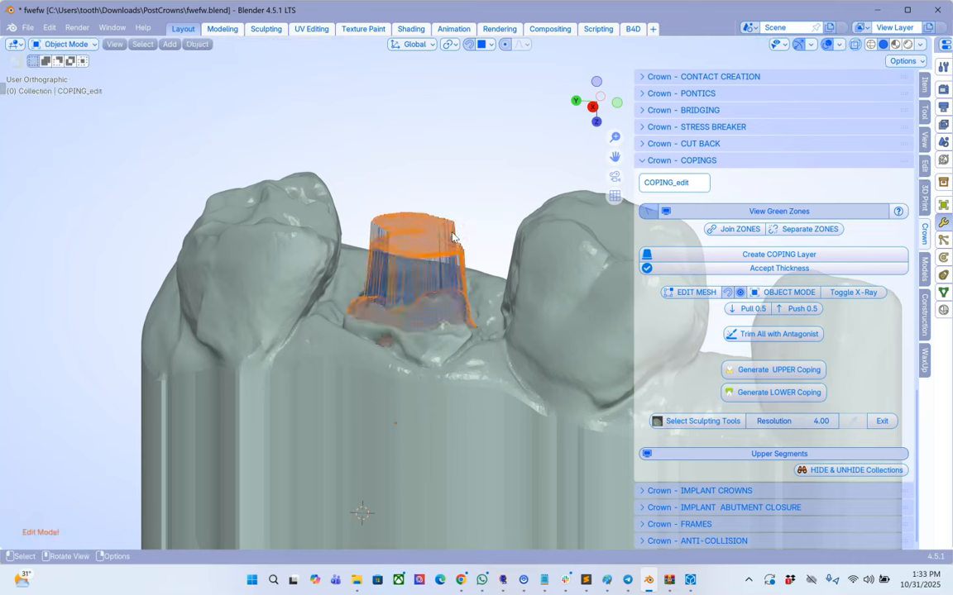
left_click(783, 294)
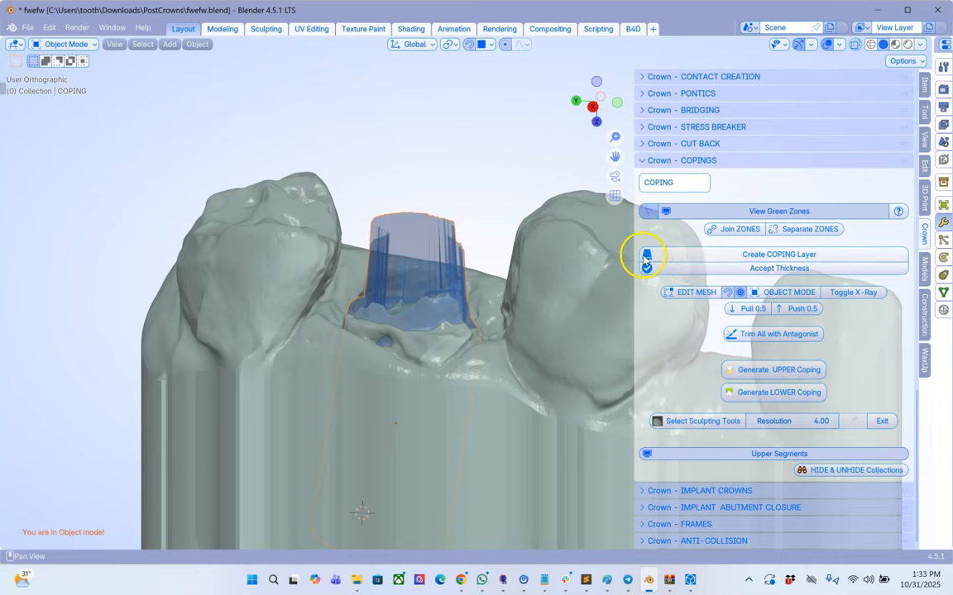
Step: Delete the coping's colour and inspect the steps on its walls
left_click(925, 271)
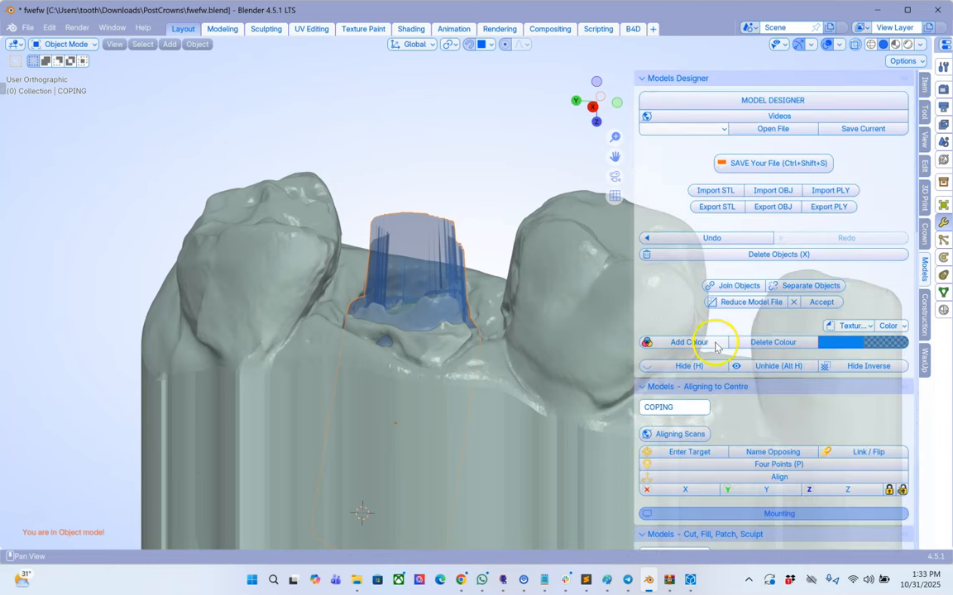
left_click(779, 347)
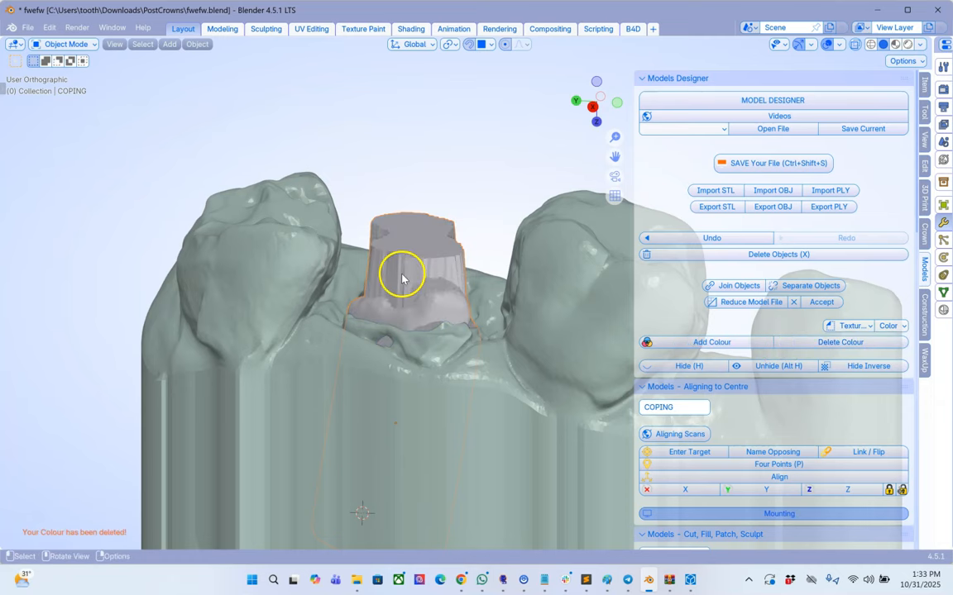
scroll(399, 276, "up", 2)
middle_click_drag(400, 279, 414, 318)
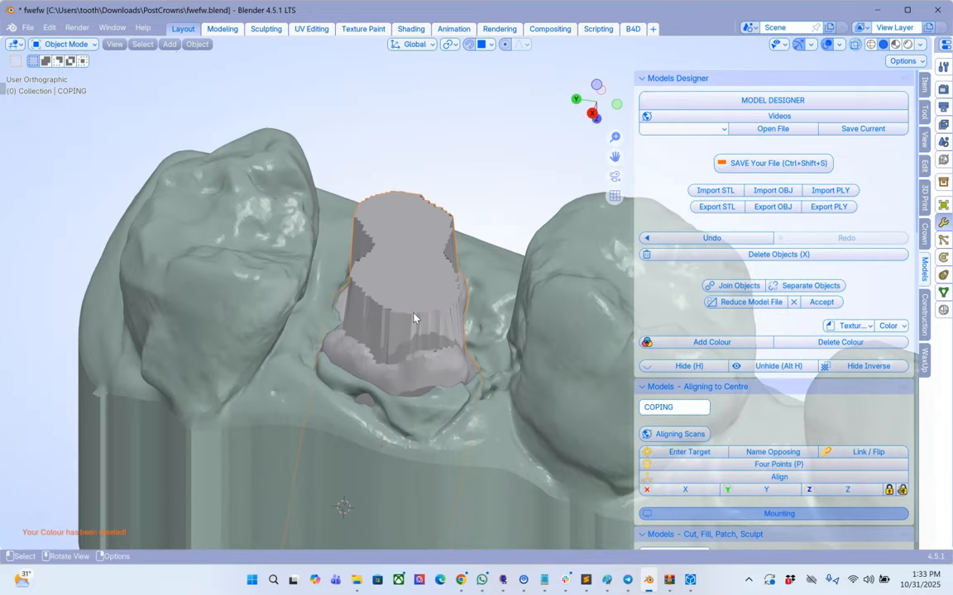
Step: Add a Remesh modifier to the coping in Voxel mode with a 0.1 mm voxel size
left_click_drag(932, 267, 771, 310)
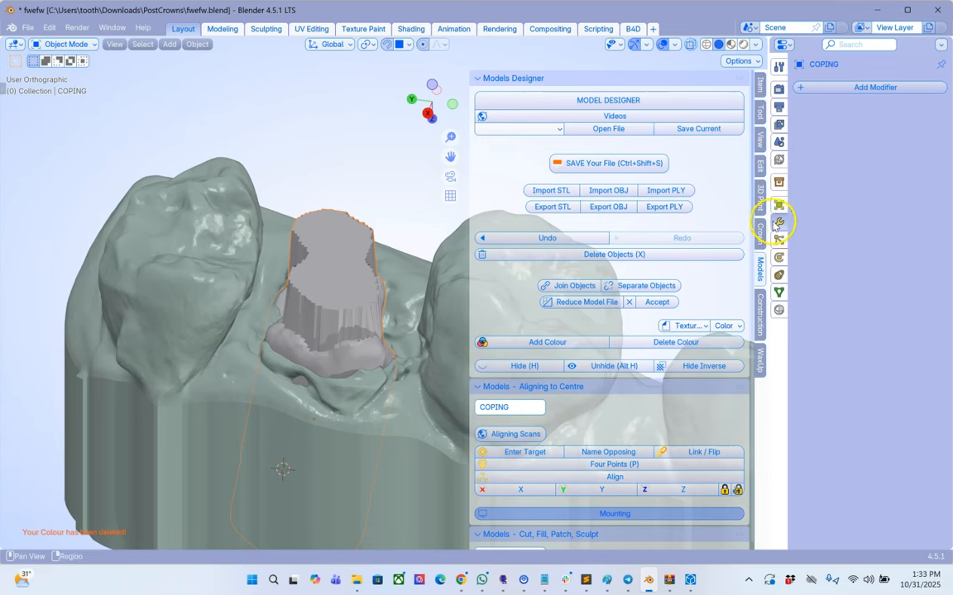
left_click(818, 88)
mouse_move(814, 98)
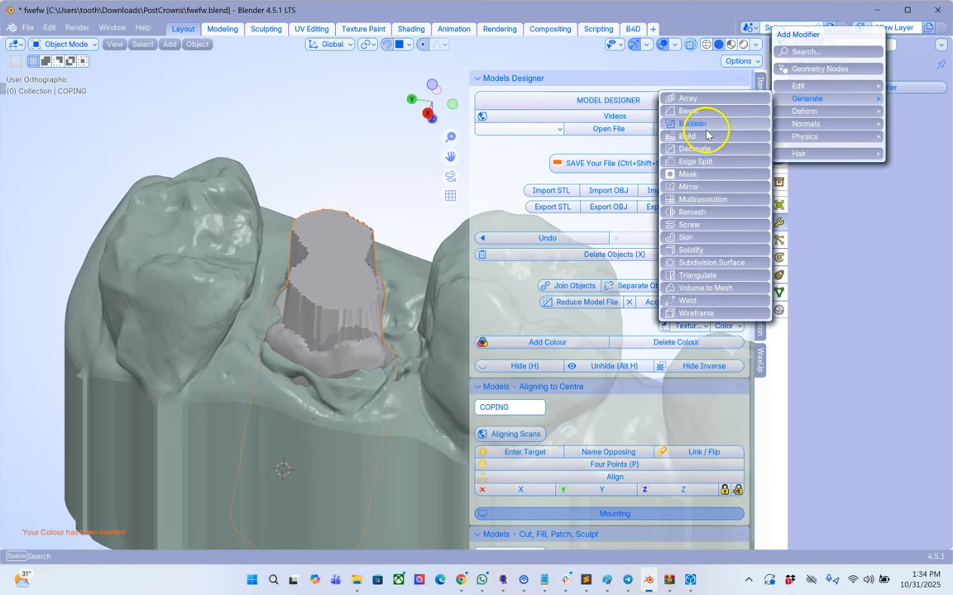
left_click(705, 214)
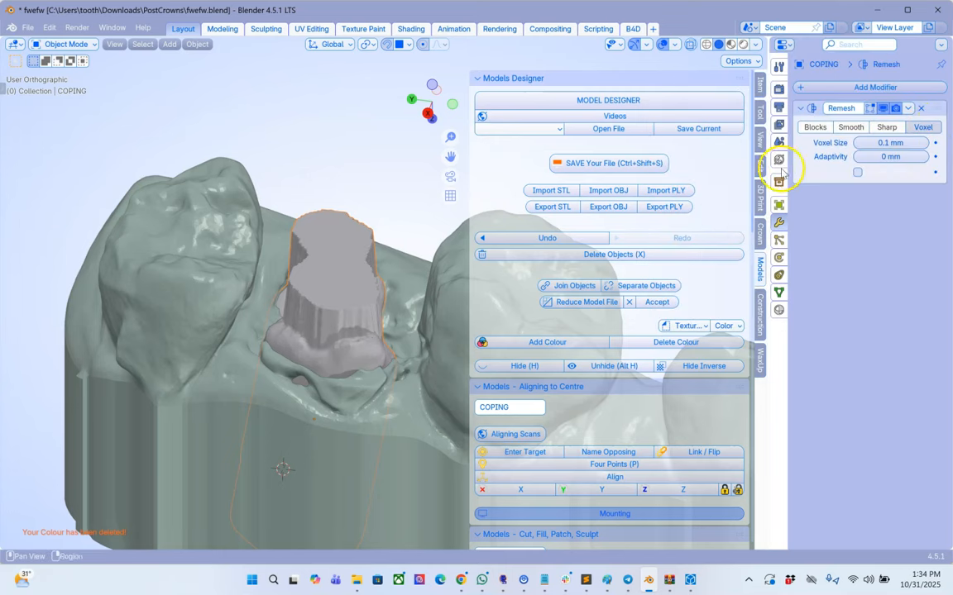
left_click_drag(767, 170, 679, 170)
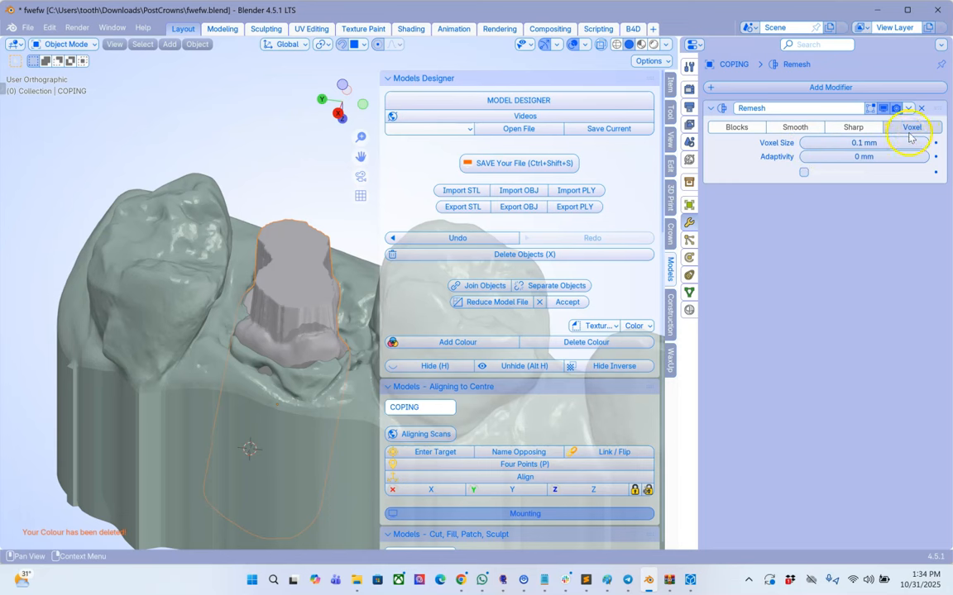
Step: Apply the Remesh modifier to the coping and inspect the new mesh in Edit Mode
left_click(909, 109)
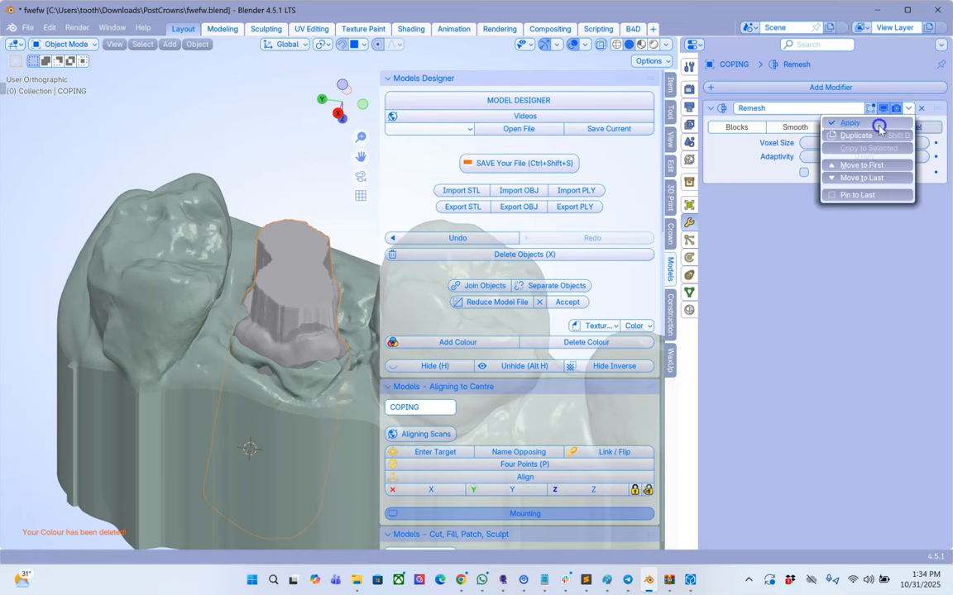
left_click(879, 124)
left_click_drag(674, 186, 935, 186)
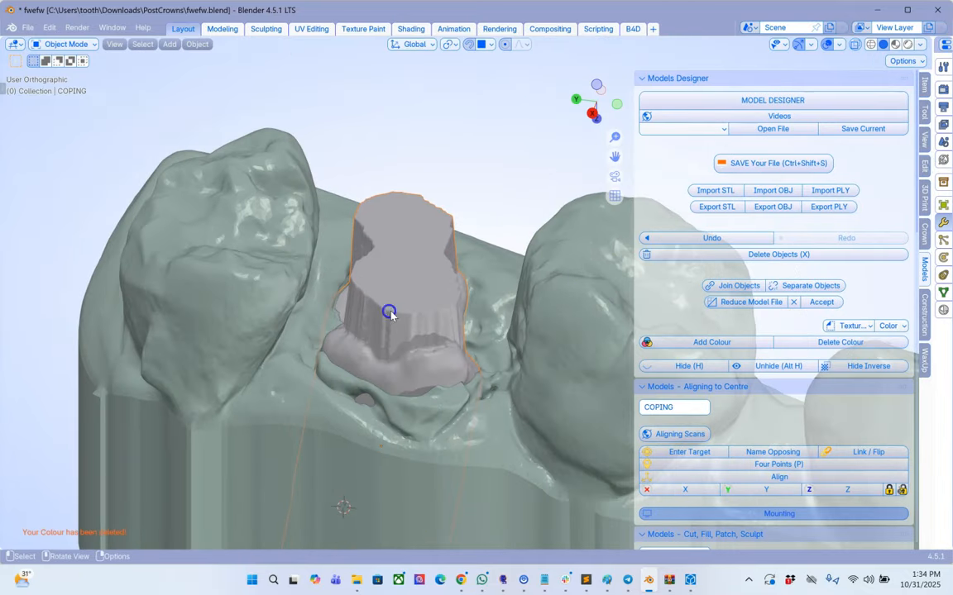
key("Tab")
scroll(390, 311, "up", 2)
key("Tab")
scroll(391, 312, "down", 3)
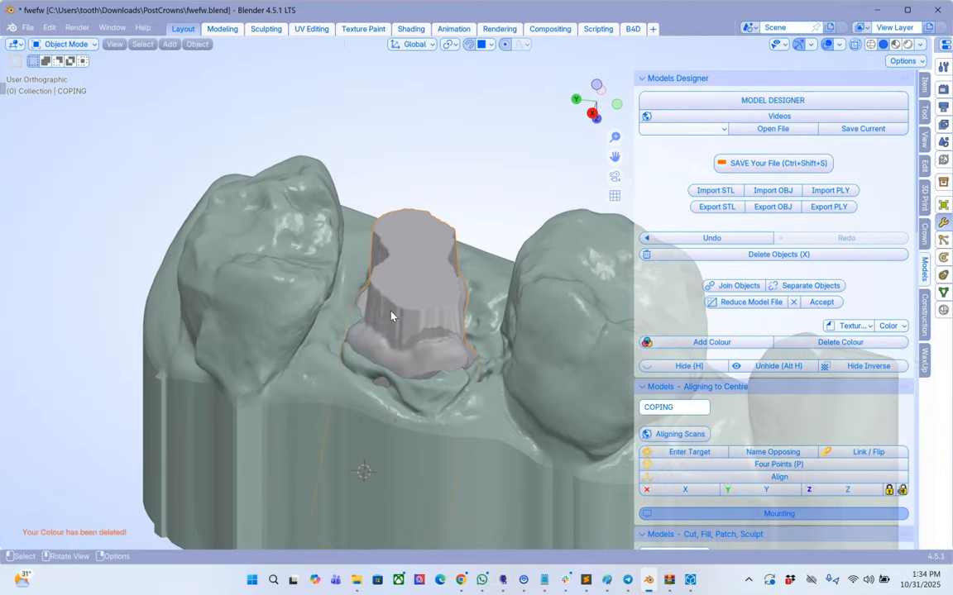
Step: Start sculpting the coping with the Smooth/Clean Up tool from the Crown coping tools and set the brush radius to 167 px
left_click(760, 370)
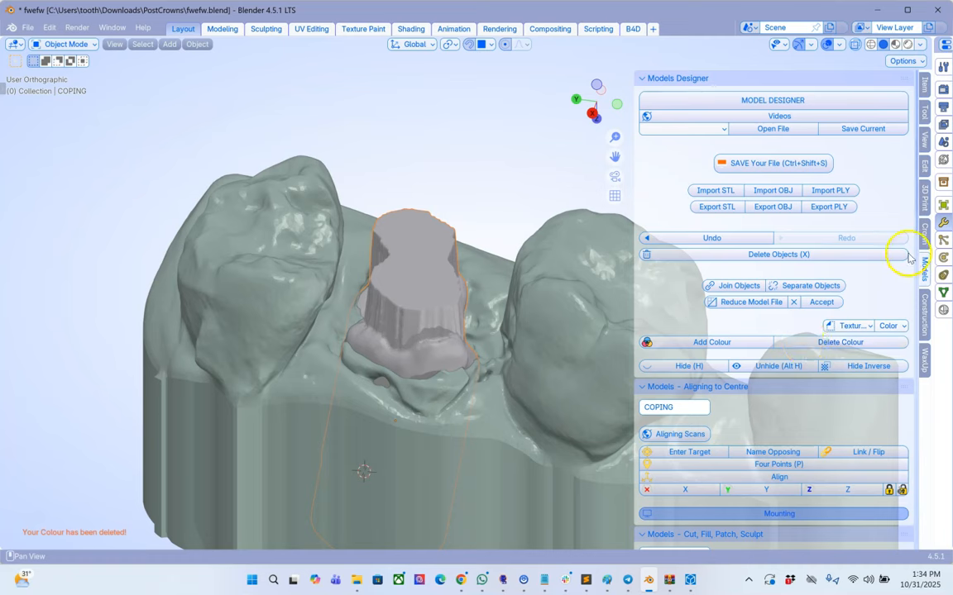
left_click(924, 234)
scroll(745, 421, "down", 10)
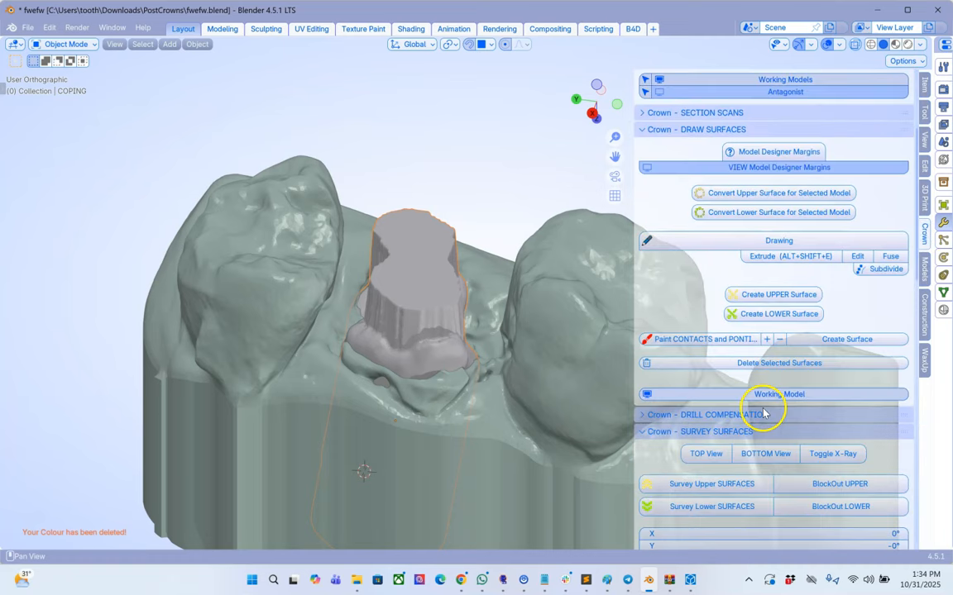
scroll(755, 427, "down", 15)
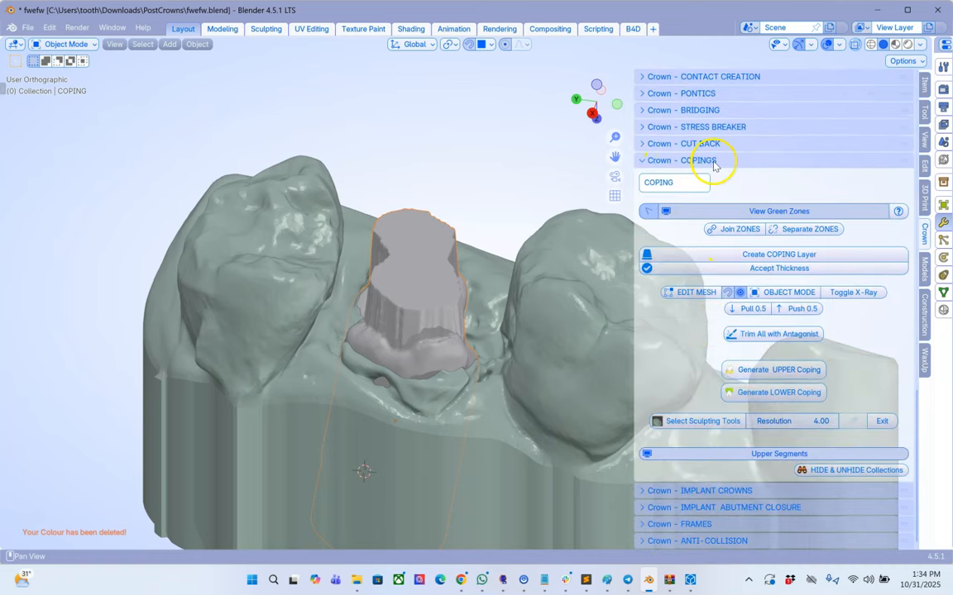
left_click(692, 419)
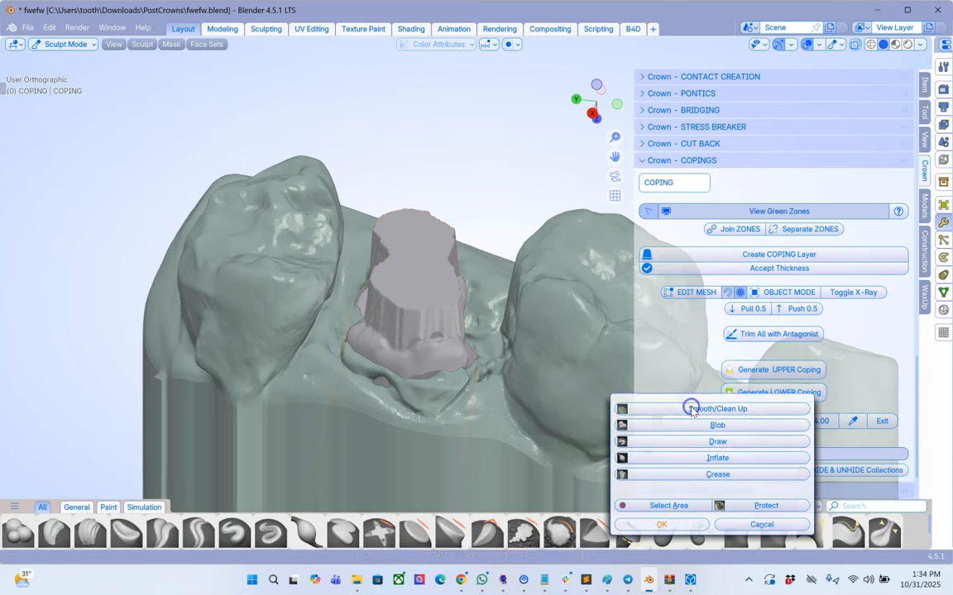
left_click(416, 289)
right_click(405, 325)
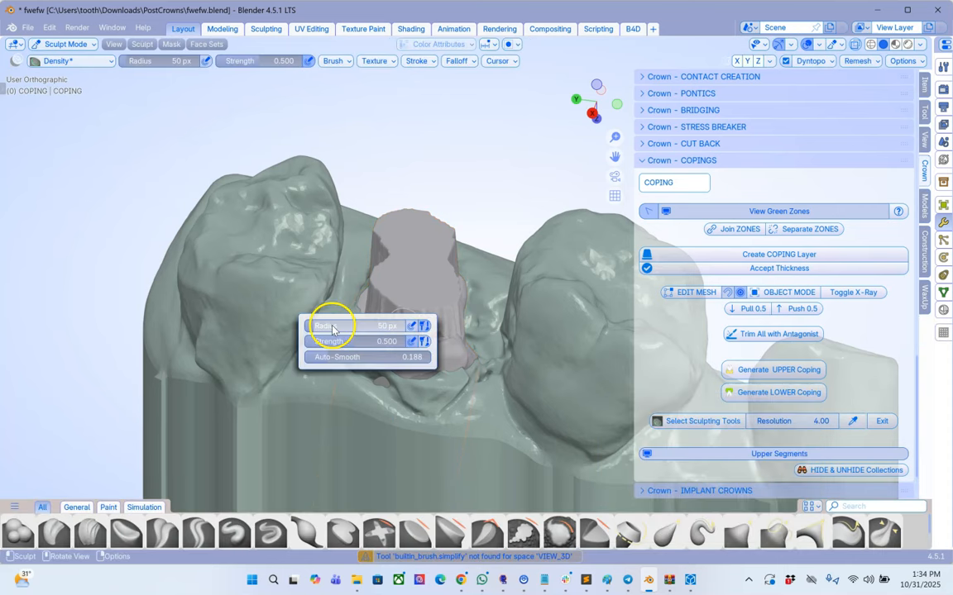
left_click_drag(334, 325, 349, 322)
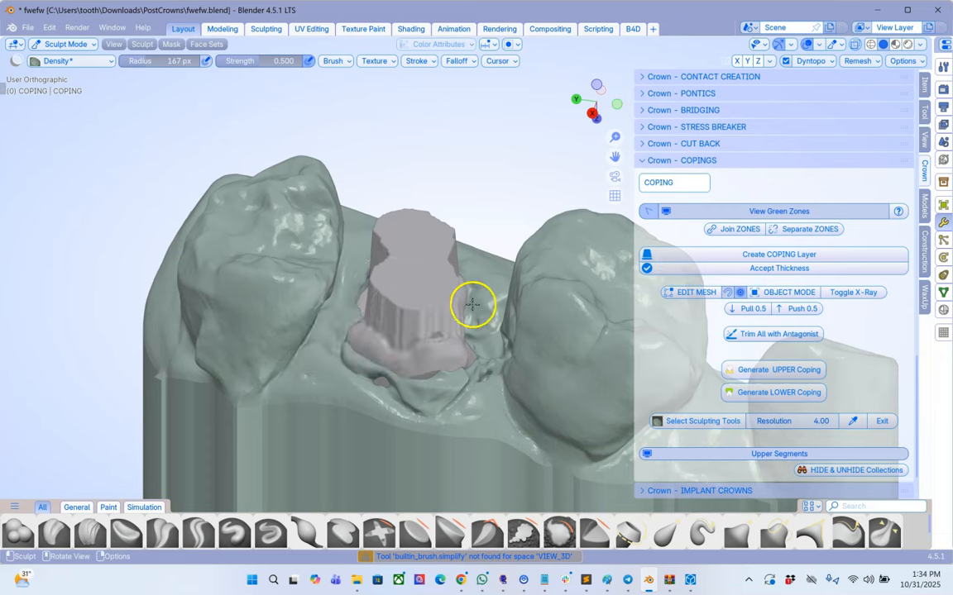
Step: Smooth the steps and sharp edges on the coping's walls and top from all sides, and exit sculpting
scroll(475, 302, "up", 1)
scroll(432, 388, "up", 2)
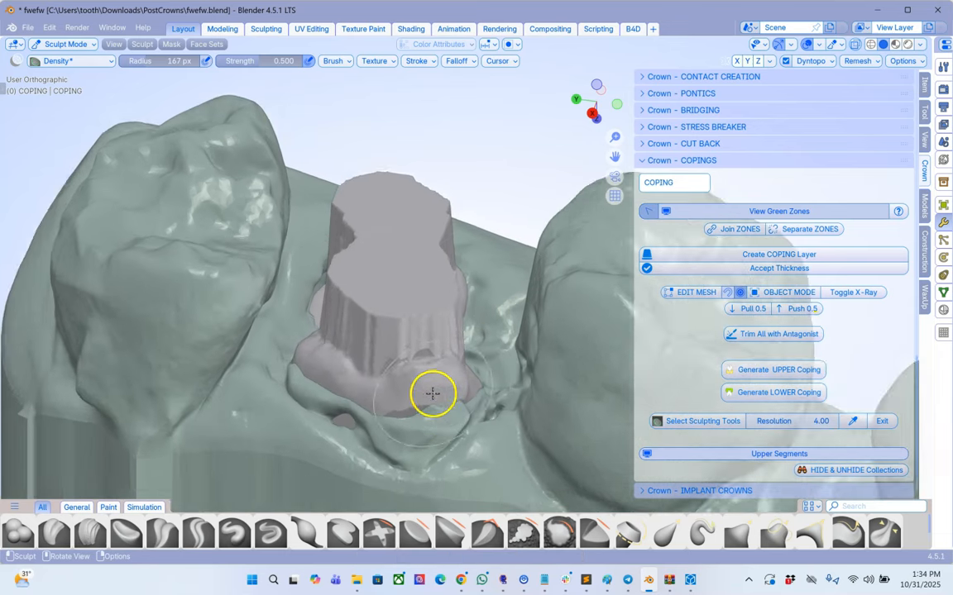
left_click_drag(422, 354, 384, 356)
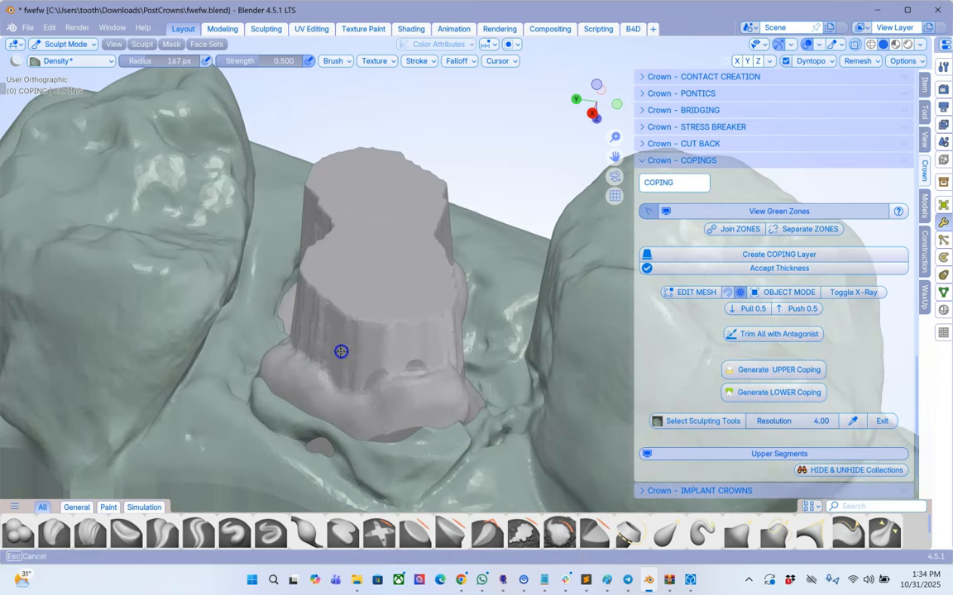
middle_click_drag(334, 347, 410, 347)
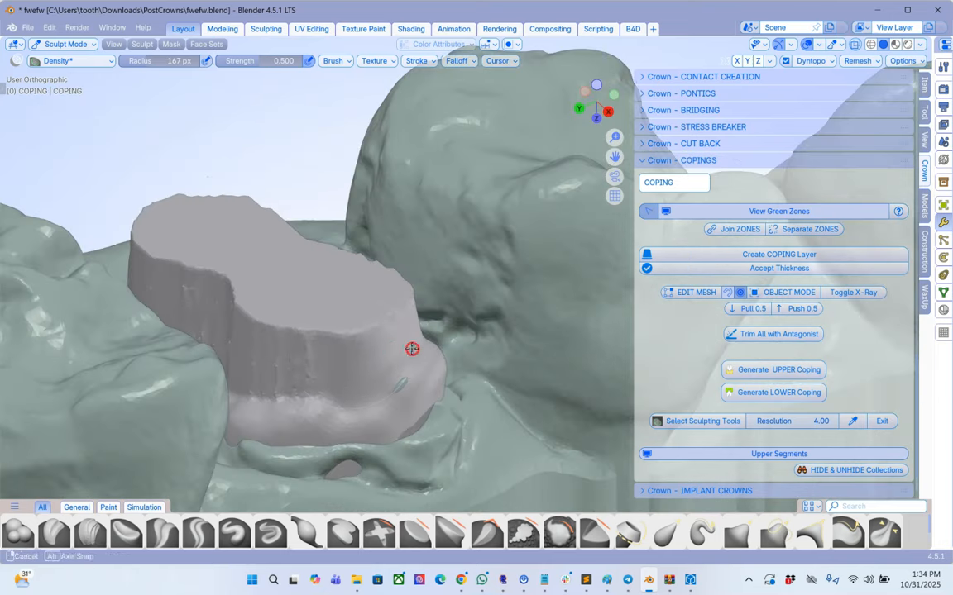
mouse_move(325, 376)
middle_mouse_down()
mouse_move(361, 364)
mouse_move(293, 323)
mouse_move(291, 361)
mouse_move(480, 312)
mouse_move(204, 362)
mouse_move(204, 402)
mouse_move(155, 423)
mouse_move(329, 320)
mouse_move(344, 340)
mouse_move(240, 378)
mouse_move(499, 295)
middle_mouse_up()
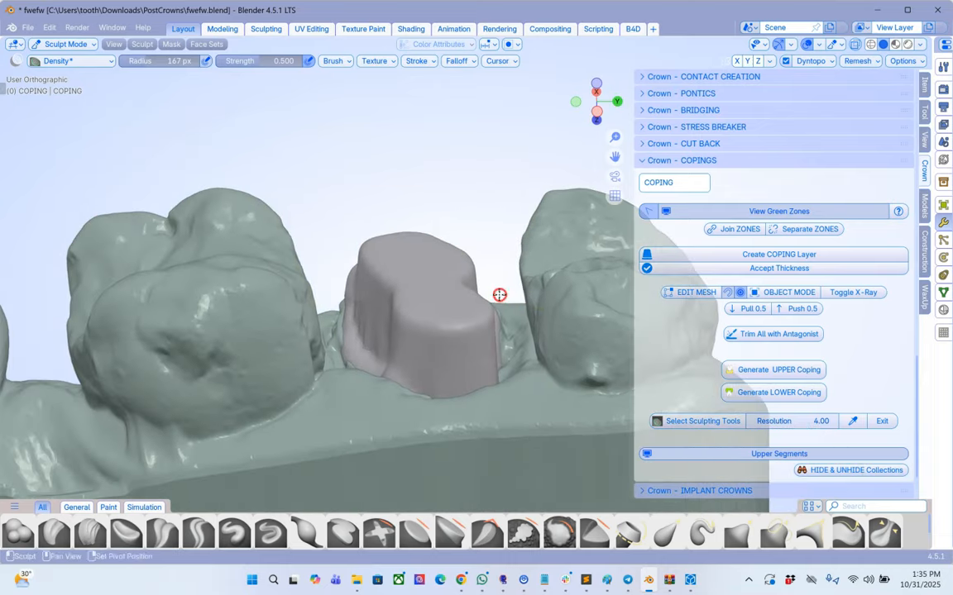
left_click(886, 421)
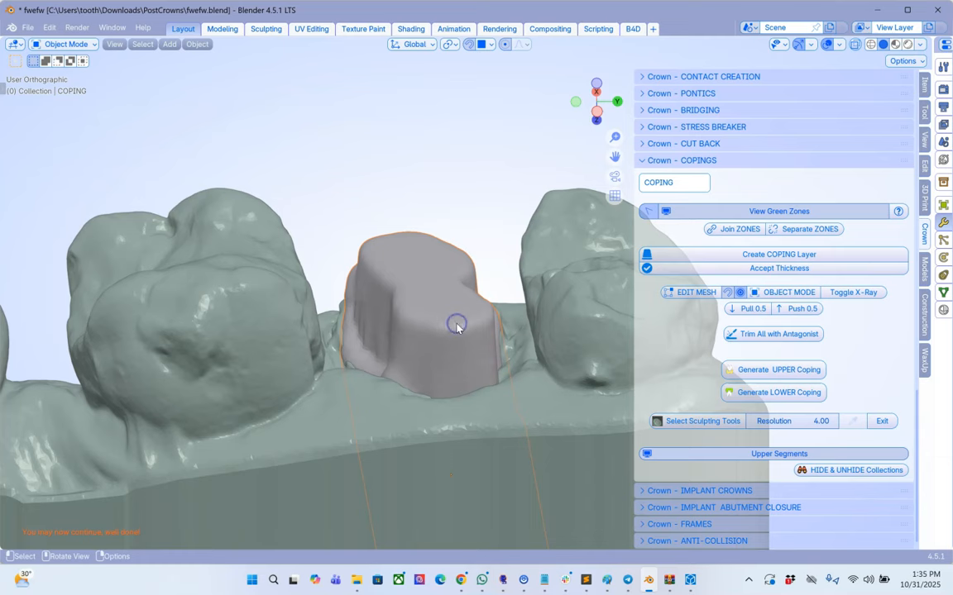
Step: Check the smoothed coping's mesh and show the Antagonist collection above it
key("Tab")
scroll(457, 324, "up", 3)
scroll(456, 323, "down", 4)
key("Tab")
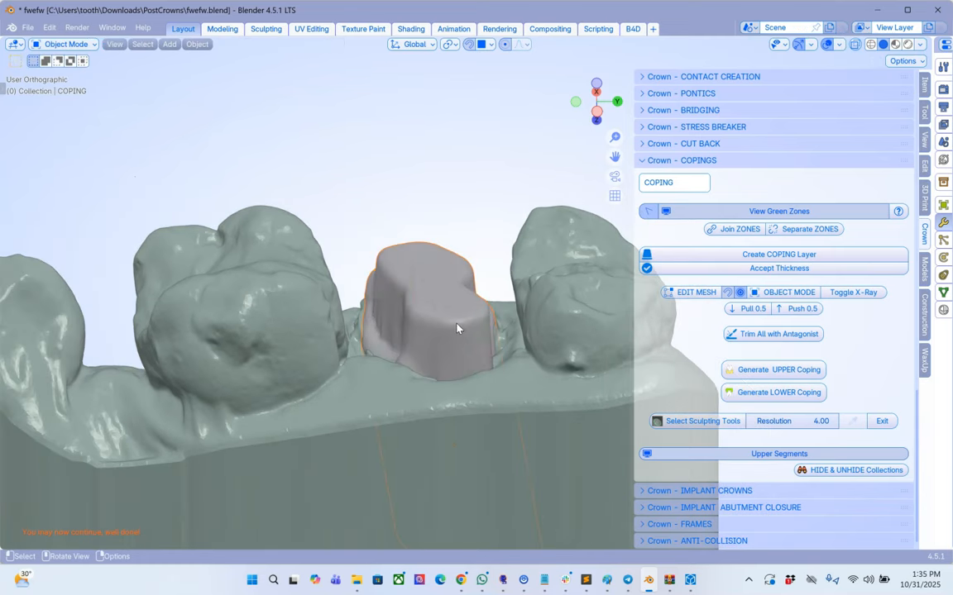
left_click(777, 460)
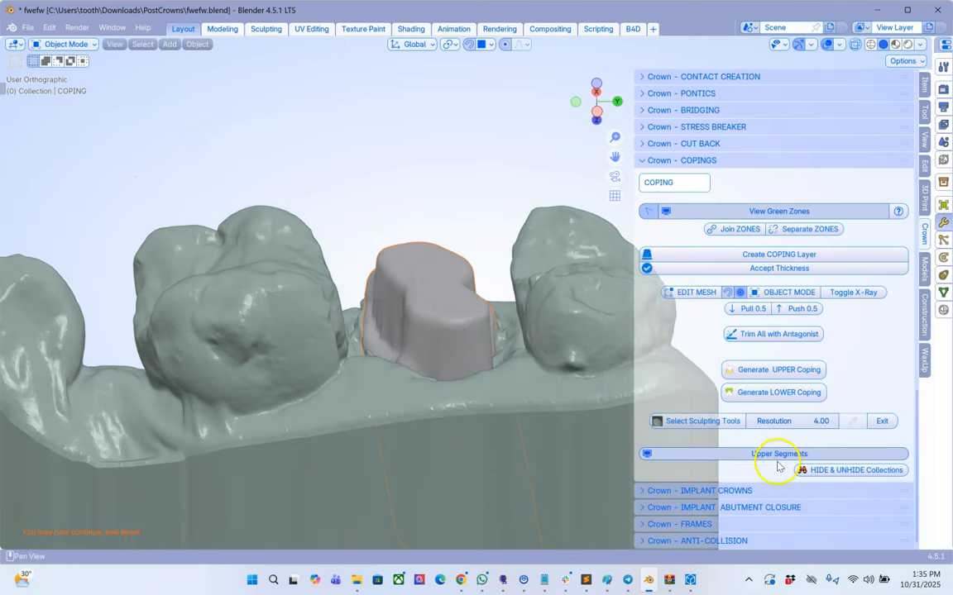
left_click(866, 477)
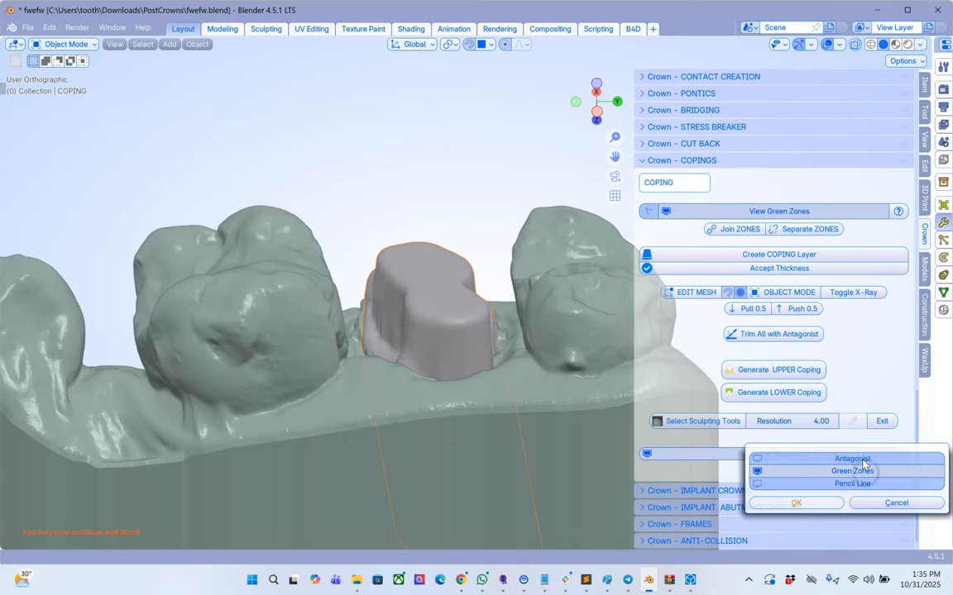
left_click(859, 459)
scroll(454, 363, "up", 4)
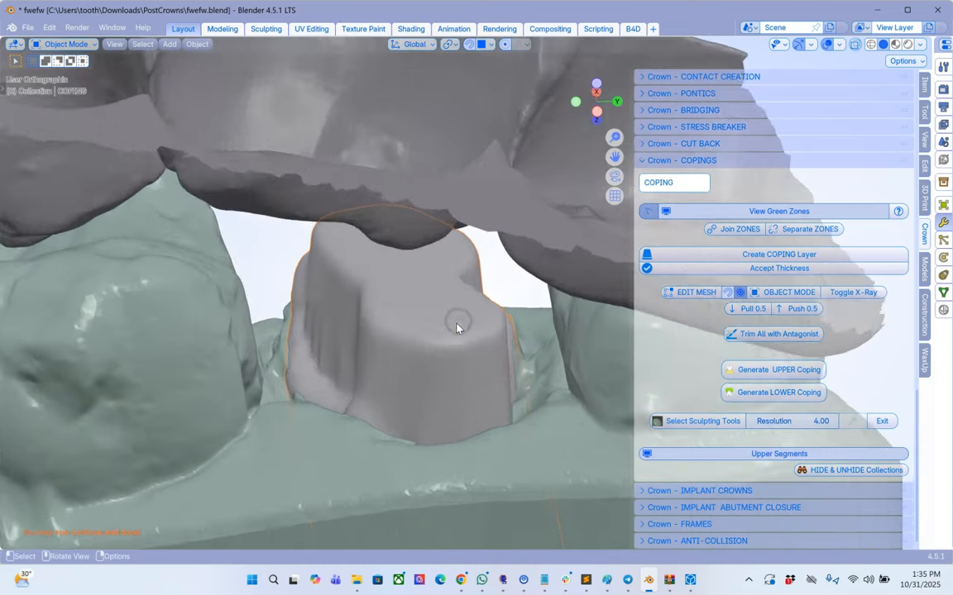
Step: Raise the outer edges of the coping's top towards the antagonist with proportional editing, starting with a pull of about 0.97 mm
key("Tab")
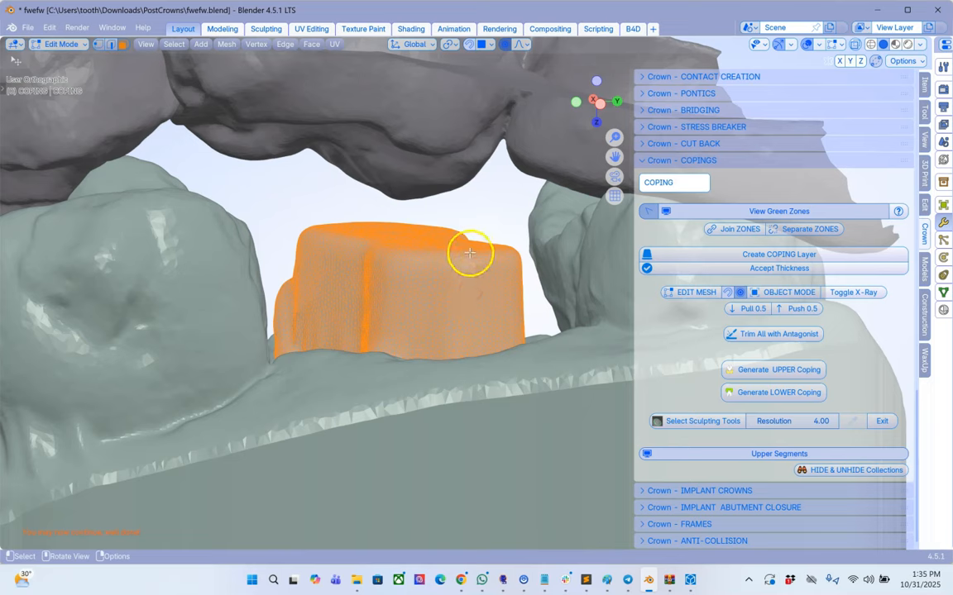
left_click(469, 254)
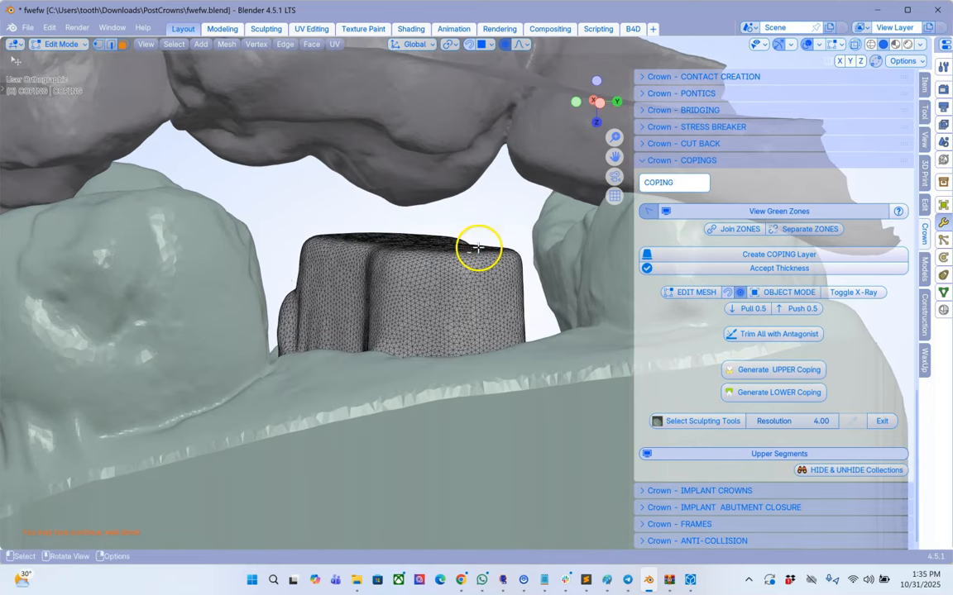
key("g")
scroll(477, 238, "down", 20)
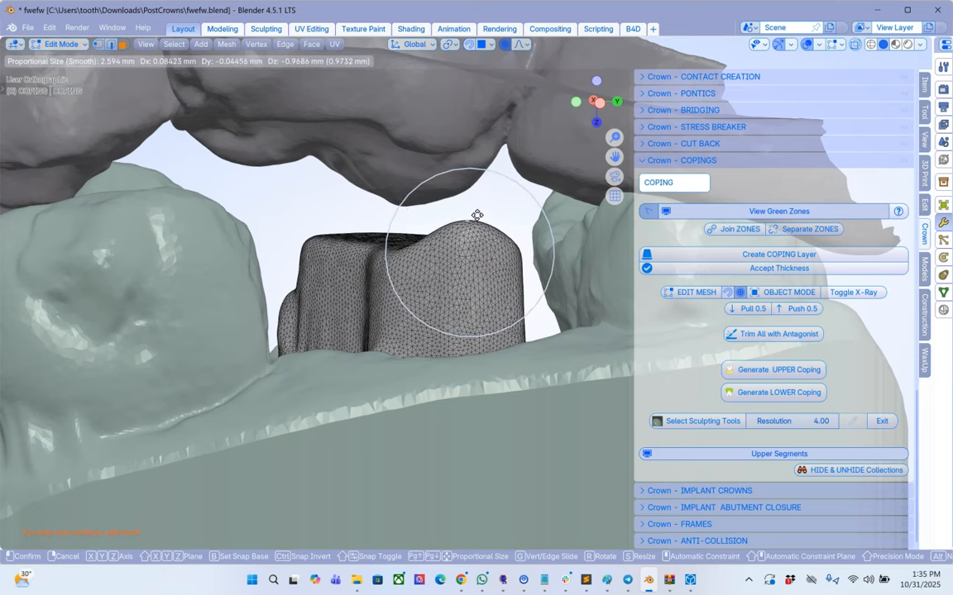
left_click(478, 220)
middle_click_drag(477, 215, 447, 242)
key("g")
left_click(480, 230)
Step: Lower the middle of the coping's top with proportional moves, the first about 0.28 mm, and return to Object Mode
key("g")
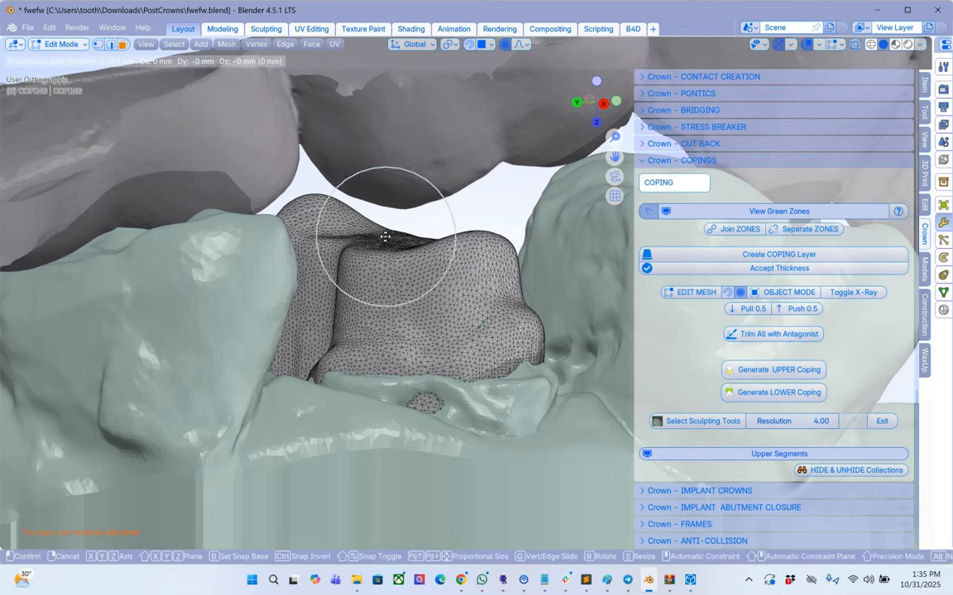
scroll(386, 240, "up", 1)
scroll(385, 242, "down", 3)
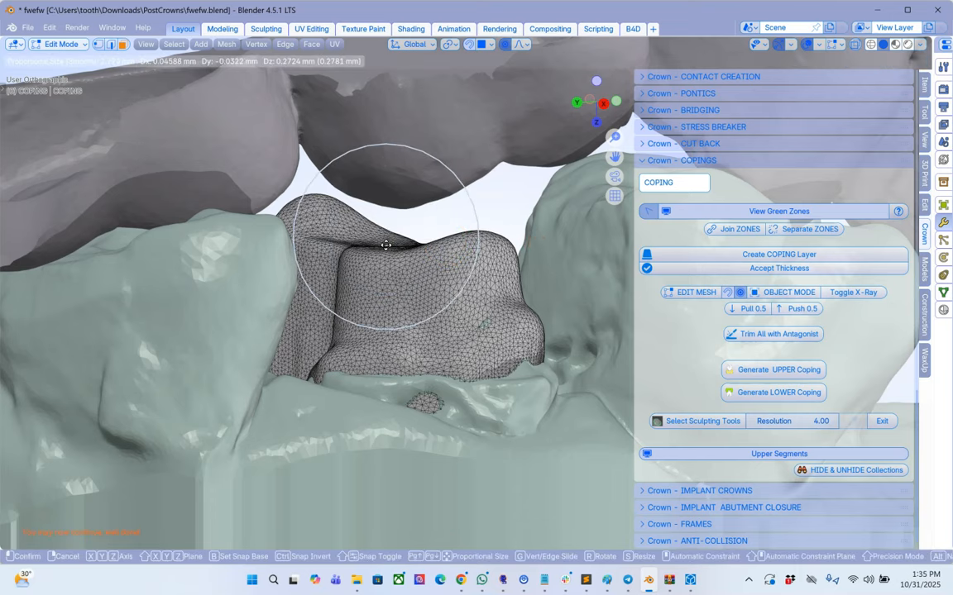
left_click(385, 245)
mouse_move(398, 250)
middle_mouse_down()
mouse_move(429, 253)
mouse_move(394, 260)
middle_mouse_up()
key("g")
left_click(390, 260)
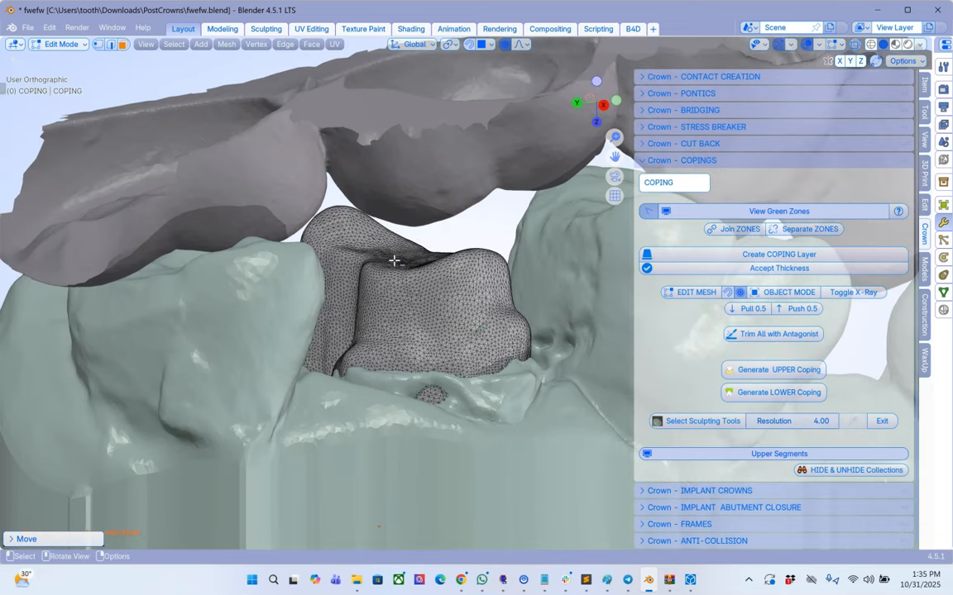
key("Tab")
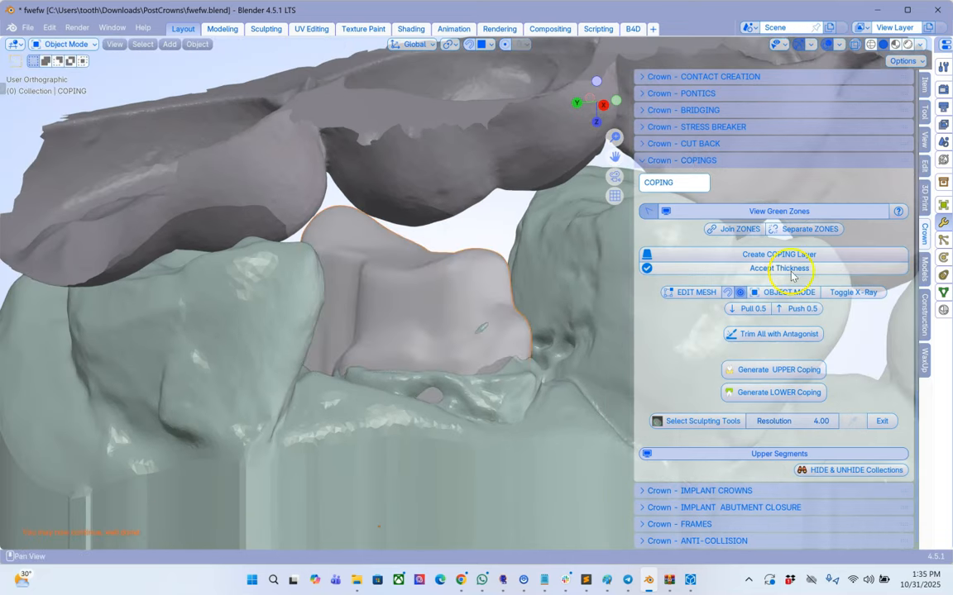
Step: Map the coping to the antagonist with a heat map and set its Max Distance to 1.87
left_click(924, 357)
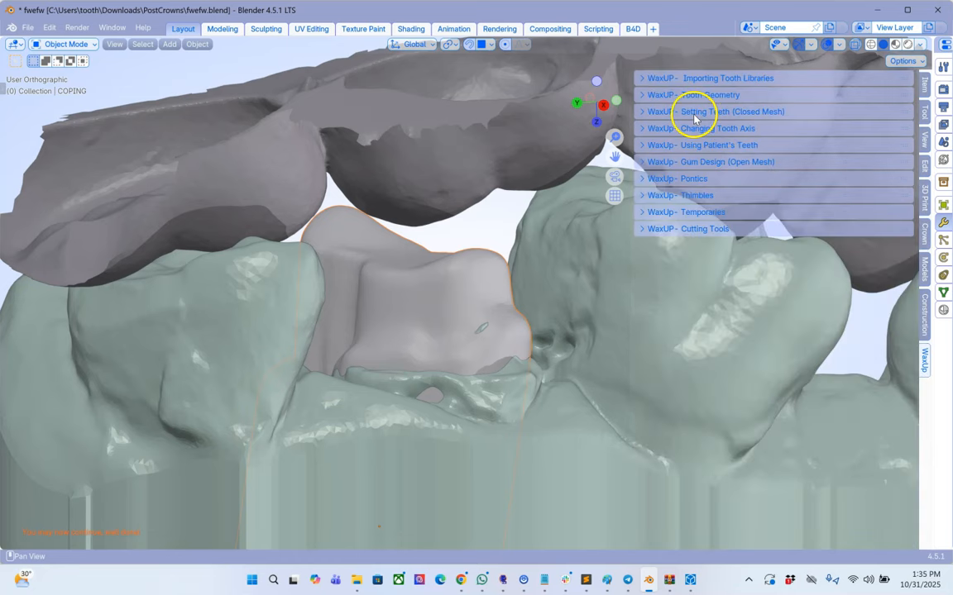
left_click(694, 119)
left_click(461, 162)
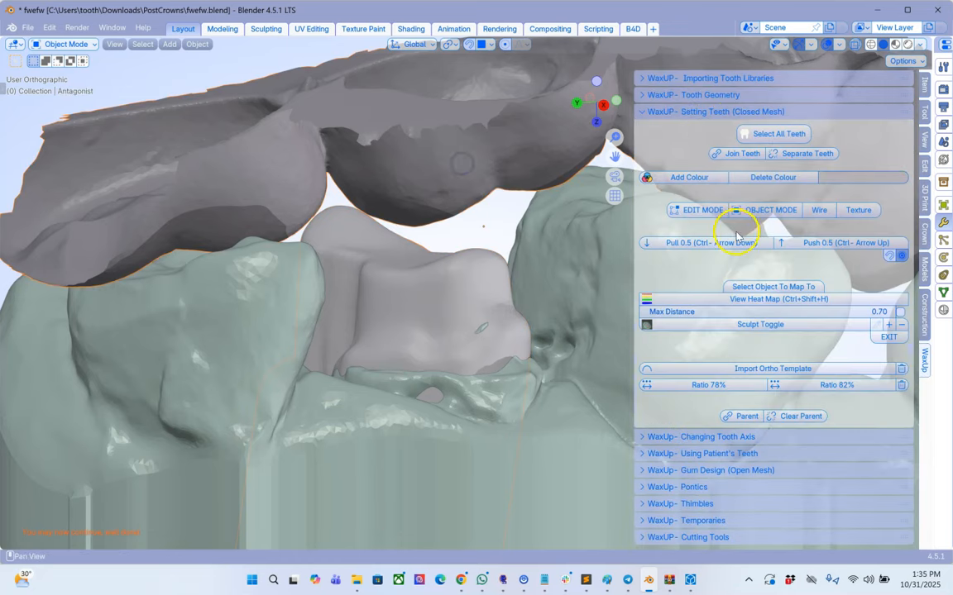
left_click(459, 297)
left_click(760, 301)
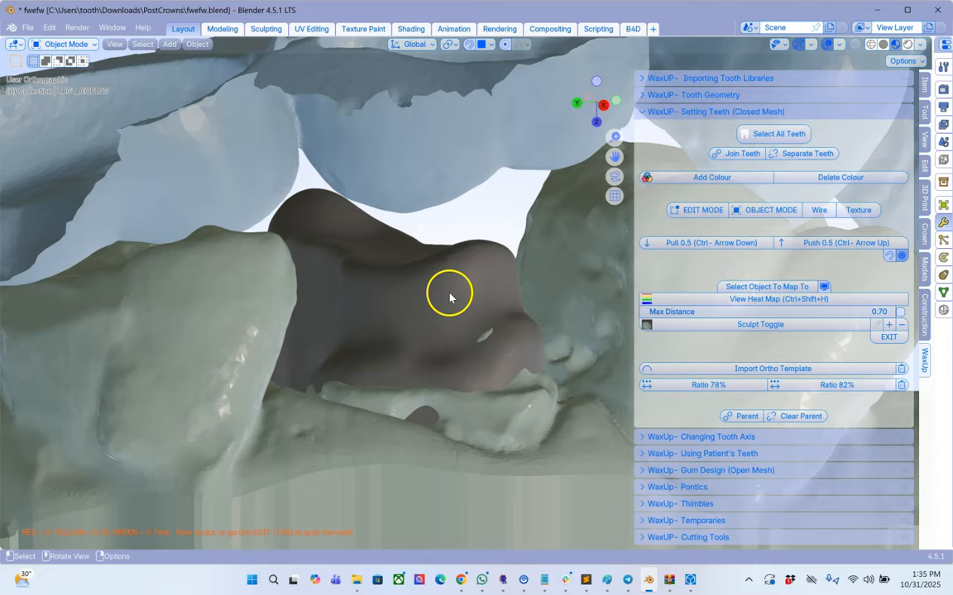
middle_click_drag(447, 291, 404, 327)
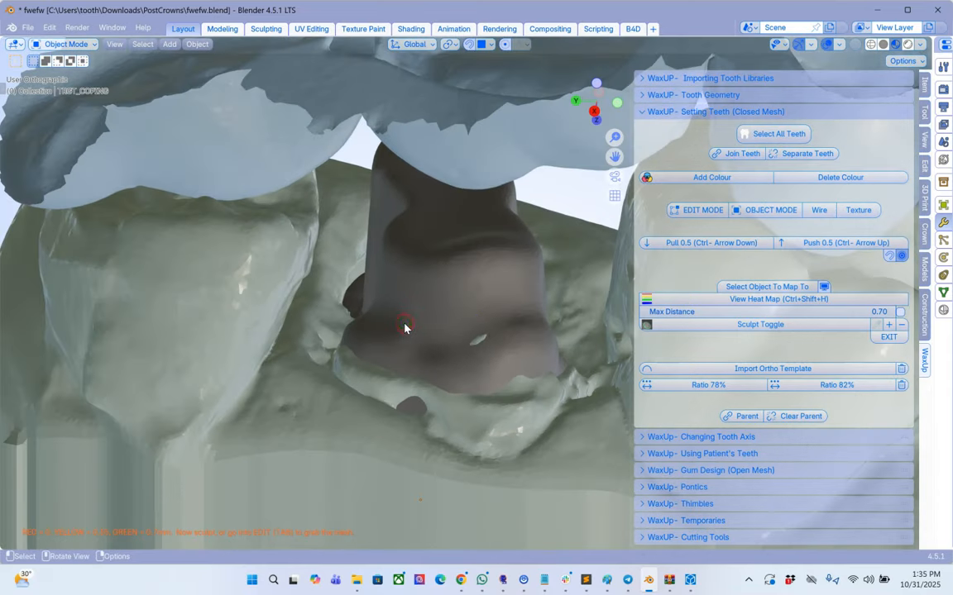
mouse_move(805, 313)
left_mouse_down()
mouse_move(846, 314)
mouse_move(820, 315)
left_mouse_up()
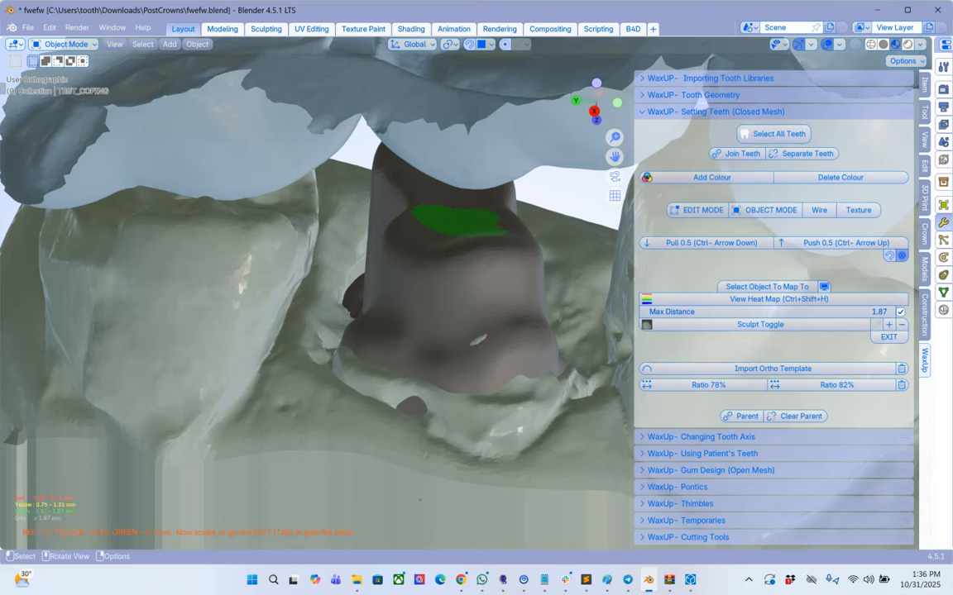
Step: Raise the green zone on the coping's top about 1.12 mm towards the antagonist in Edit Mode with proportional editing
middle_click_drag(482, 388, 493, 391)
scroll(435, 304, "up", 2)
left_click(431, 199)
key("Tab")
middle_click_drag(419, 192, 427, 189)
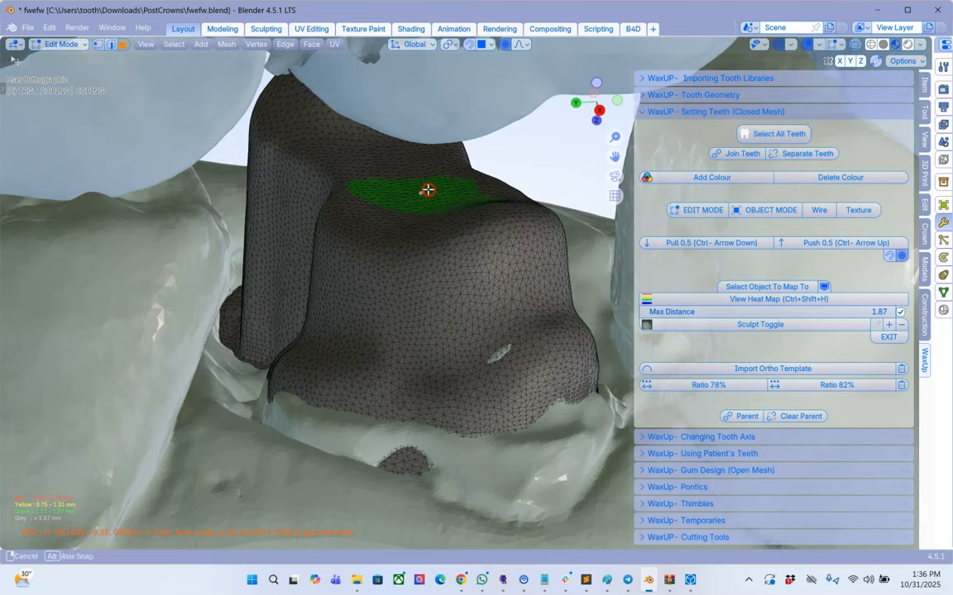
key("g")
scroll(427, 192, "down", 3)
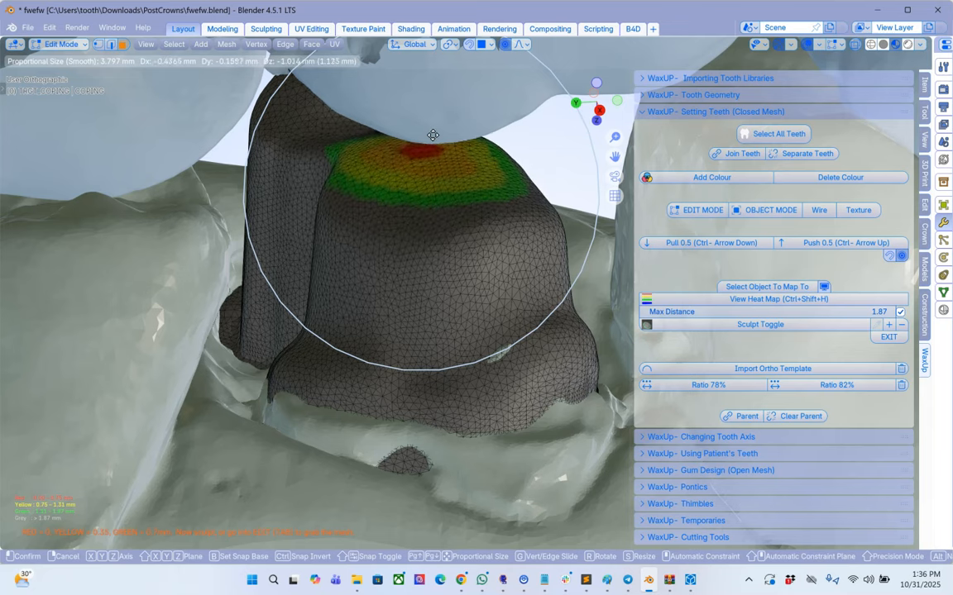
left_click(434, 134)
Step: Lower the raised zone on the coping's top by about 1.19 mm to restore clearance from the antagonist
middle_click_drag(433, 134, 431, 164)
key("g")
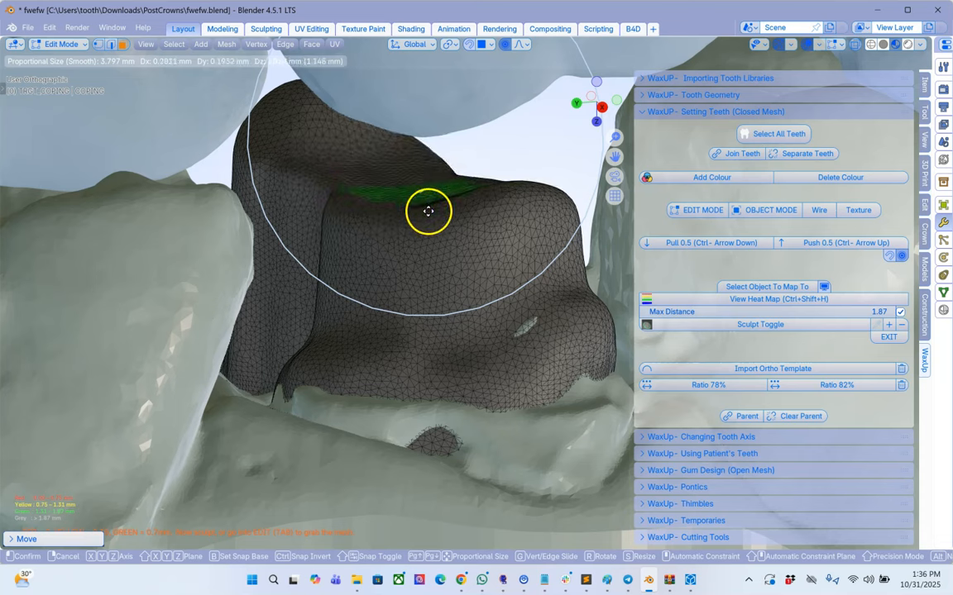
scroll(428, 216, "up", 3)
scroll(427, 216, "down", 3)
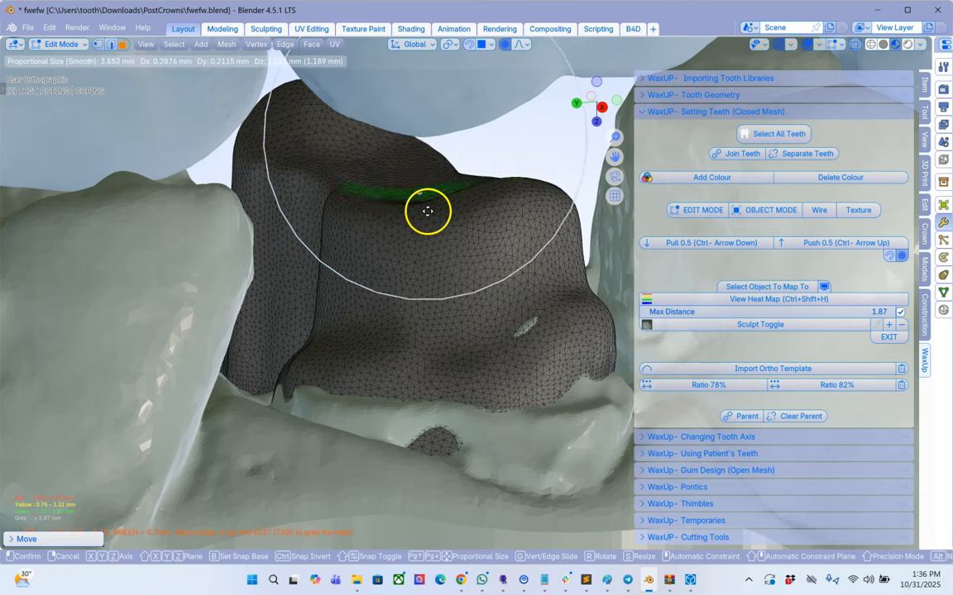
middle_click_drag(449, 221, 405, 206)
left_click(351, 210)
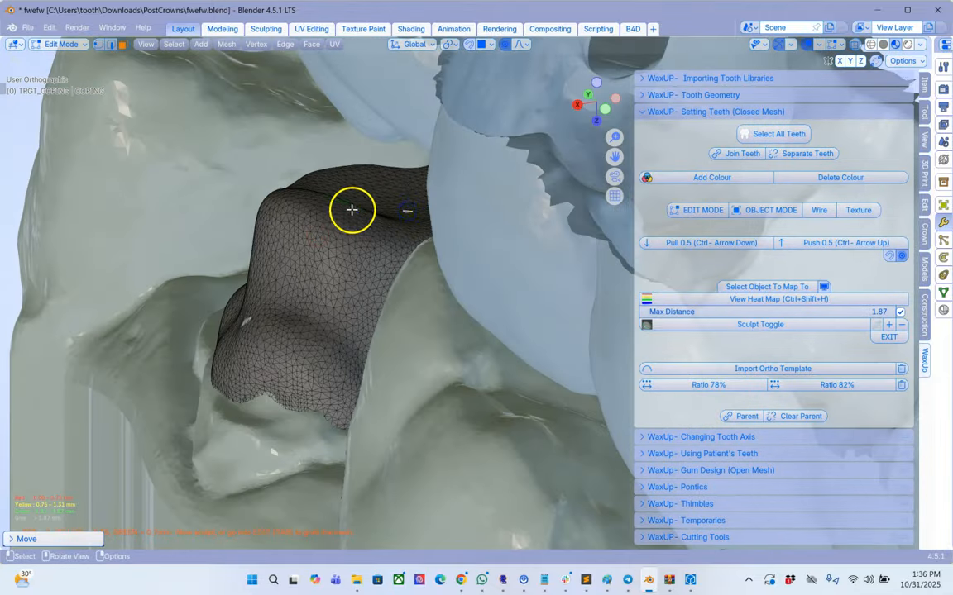
Step: Exit the coping's heat map editing and return to Object Mode
left_click(826, 288)
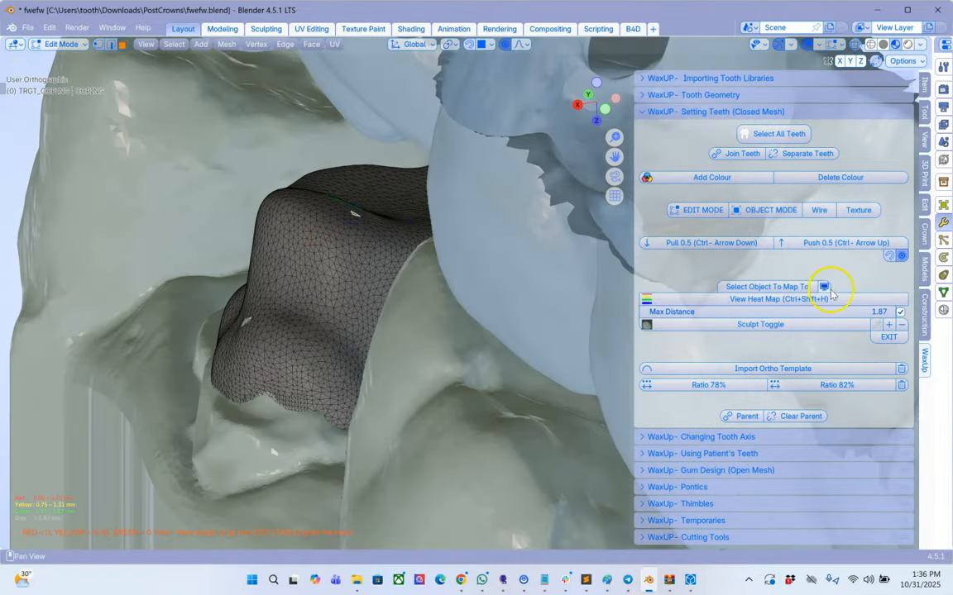
left_click(886, 337)
mouse_move(378, 287)
middle_mouse_down()
mouse_move(468, 283)
mouse_move(478, 291)
mouse_move(460, 274)
middle_mouse_up()
left_click(886, 323)
Step: Generate the upper coping from the shaped COPING object with the crown module's coping tools
left_click(925, 233)
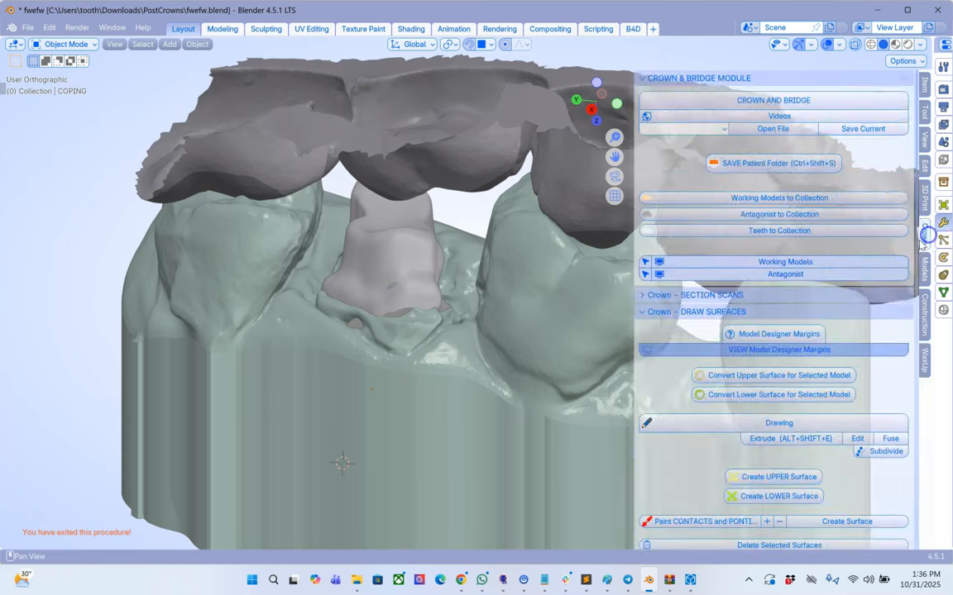
scroll(773, 388, "down", 8)
scroll(773, 414, "down", 4)
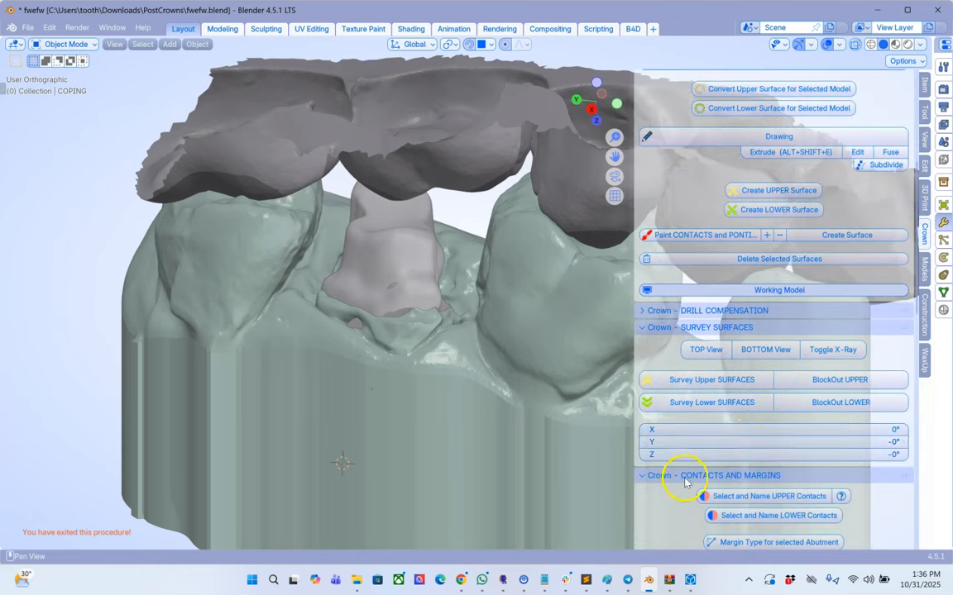
scroll(676, 476, "down", 10)
scroll(691, 484, "down", 10)
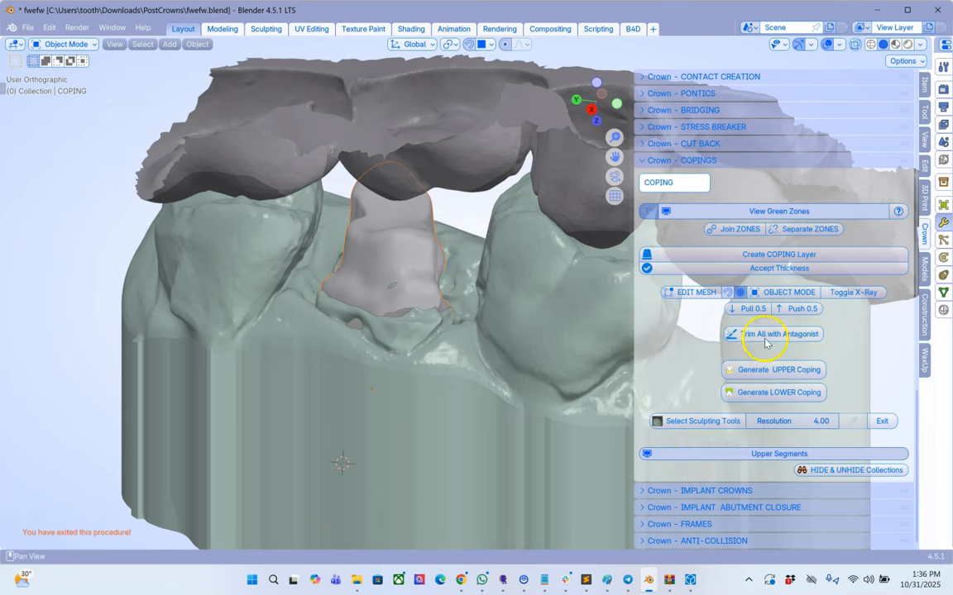
left_click(776, 369)
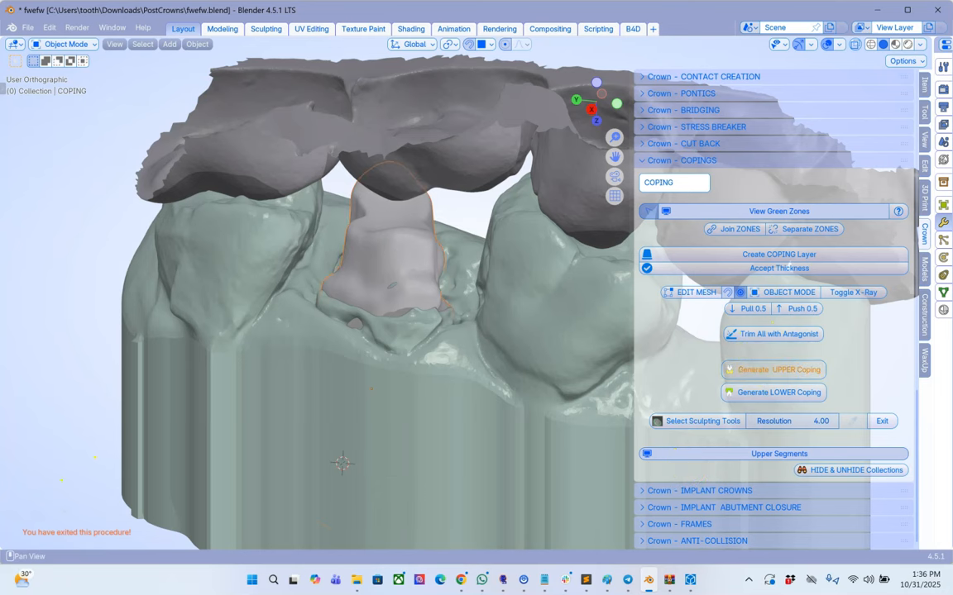
Step: Show the upper segments and hide the antagonist so only the generated coping is in view
left_click(744, 454)
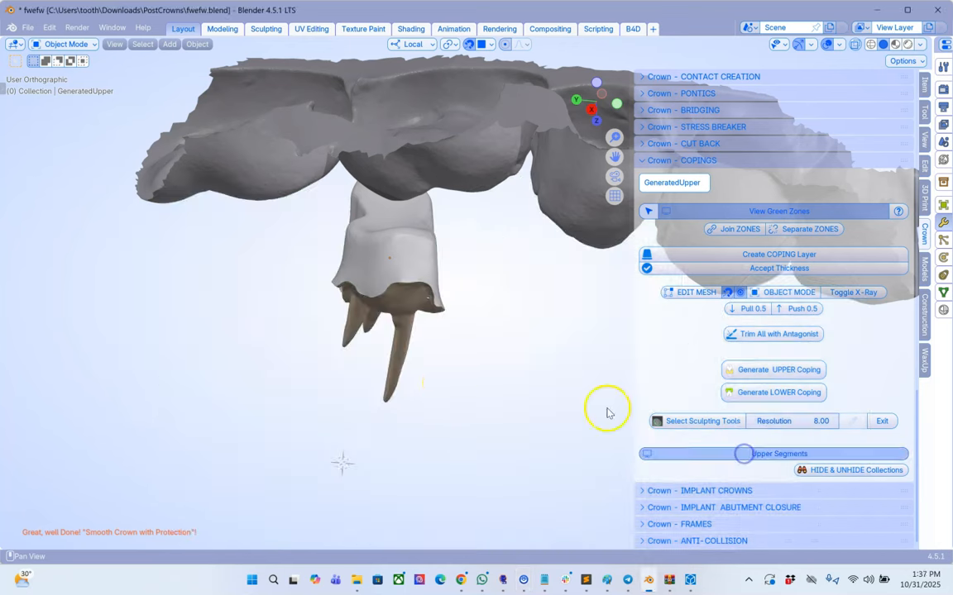
left_click(883, 470)
left_click(831, 453)
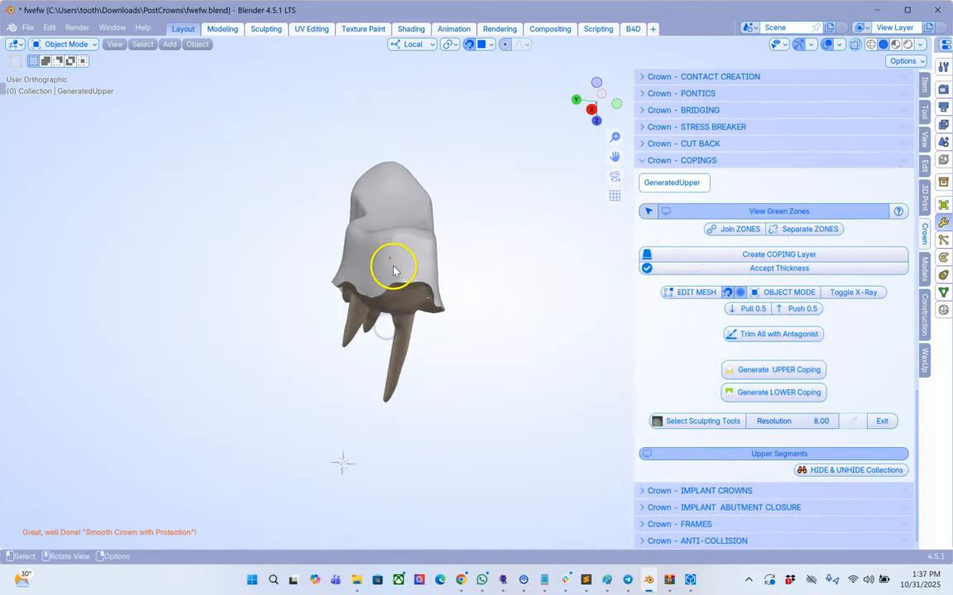
Step: Inspect the generated coping's outer surface, inner cavity and posts from several sides, using X-ray display
scroll(394, 269, "up", 4)
middle_click_drag(336, 325, 320, 402)
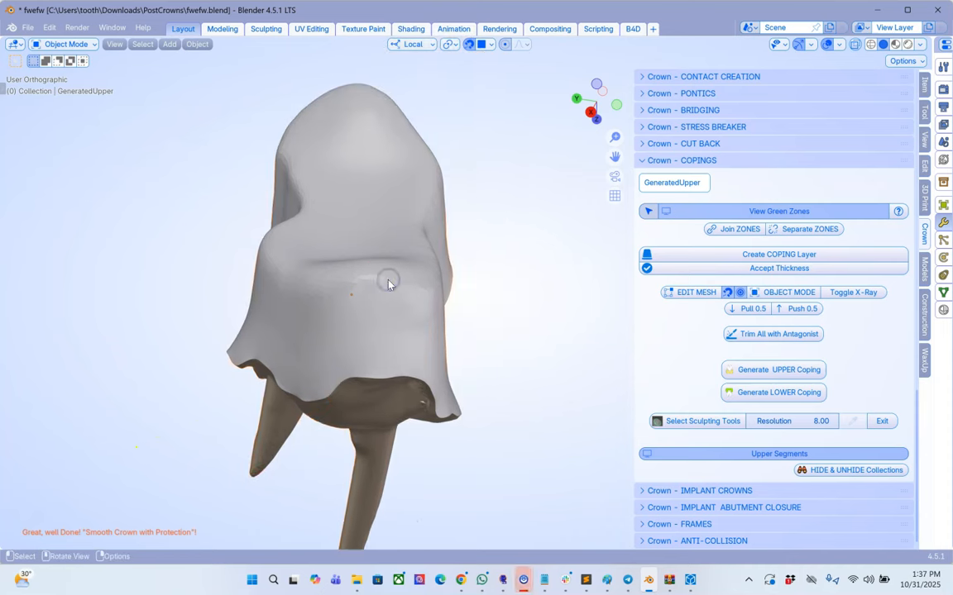
middle_click_drag(393, 274, 314, 339)
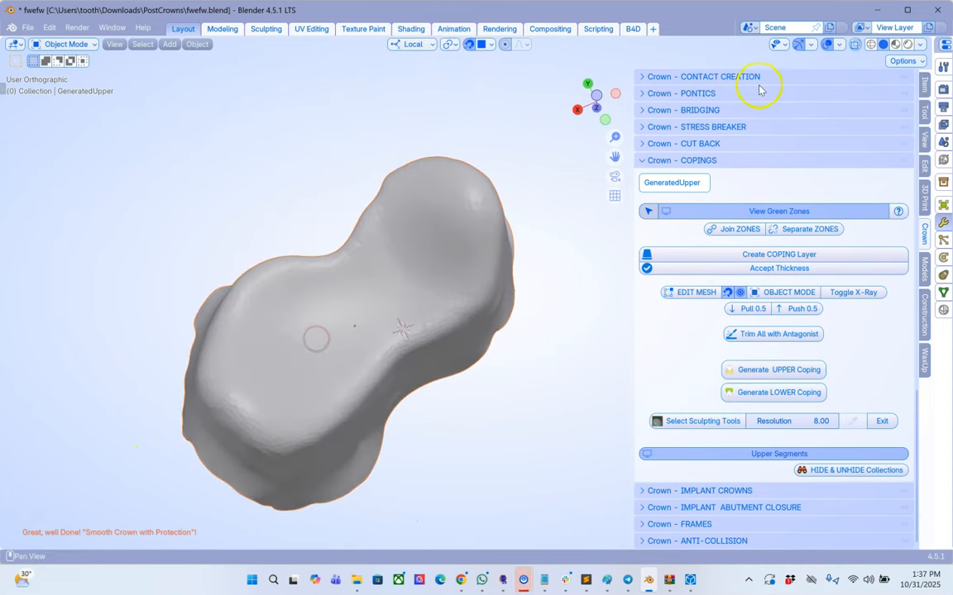
left_click(855, 44)
middle_click_drag(346, 400, 438, 215)
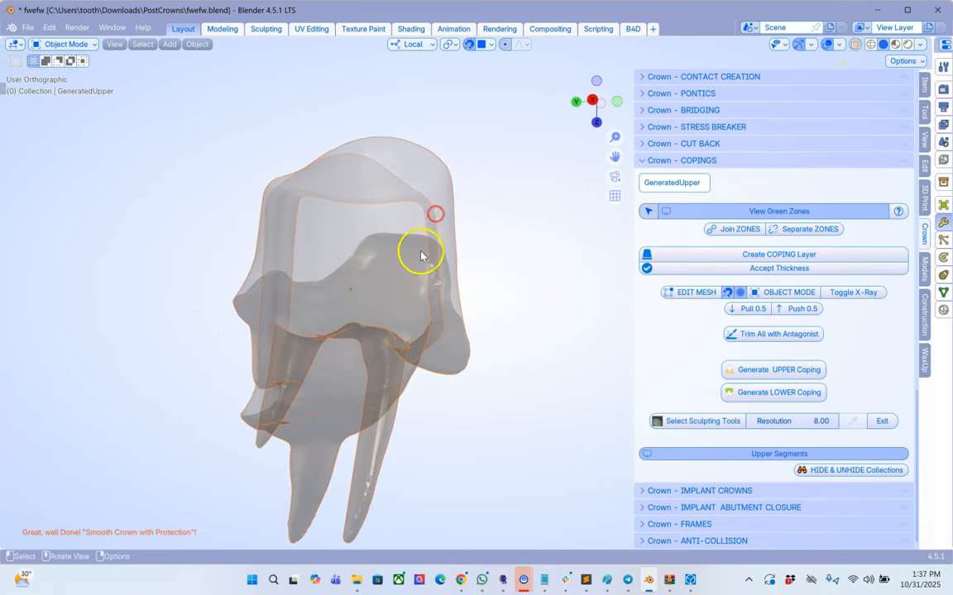
middle_click_drag(405, 351, 462, 325)
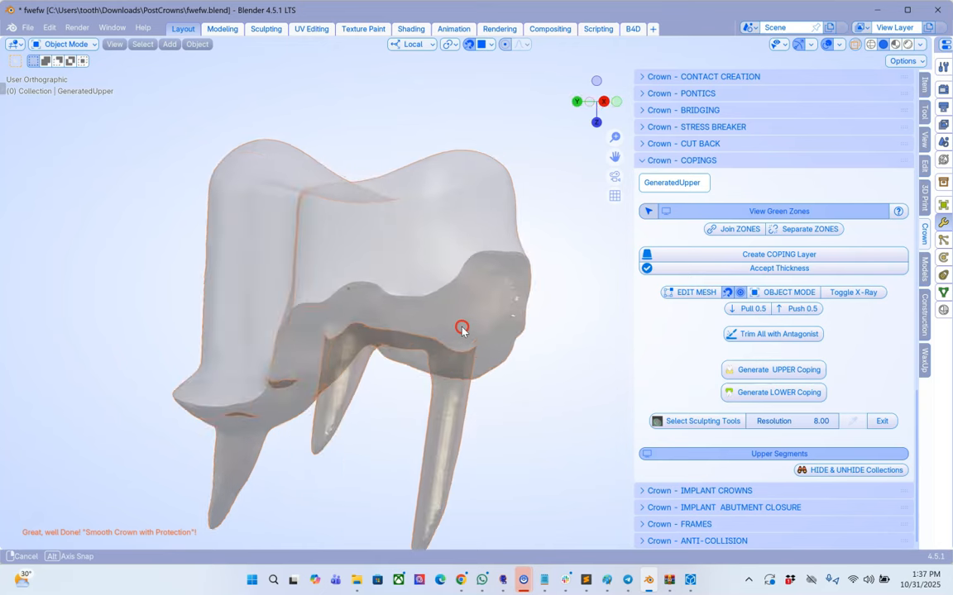
scroll(463, 344, "down", 1)
middle_click_drag(444, 276, 532, 378)
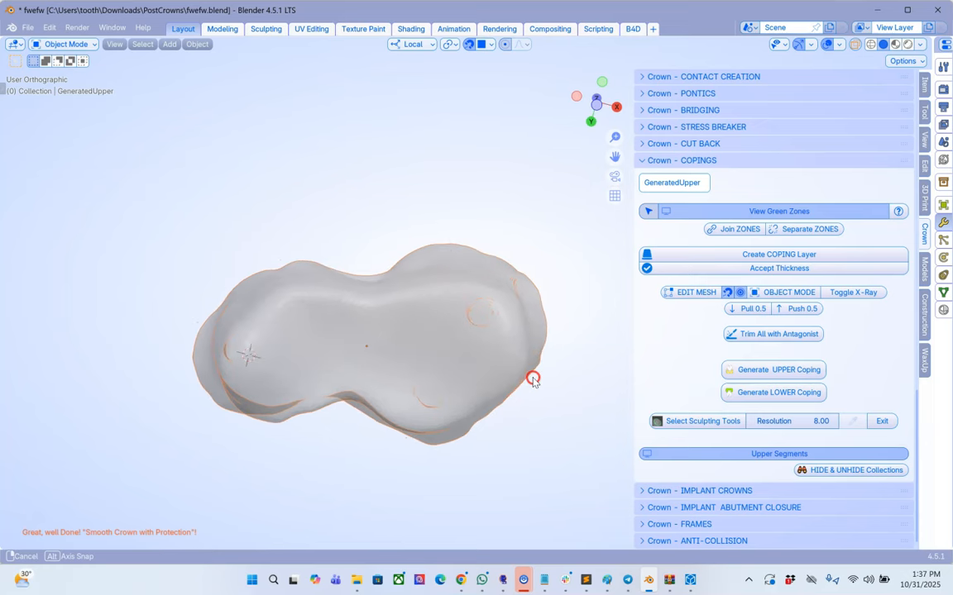
mouse_move(379, 390)
middle_mouse_down()
mouse_move(451, 390)
mouse_move(387, 337)
mouse_move(587, 279)
mouse_move(416, 340)
mouse_move(365, 379)
middle_mouse_up()
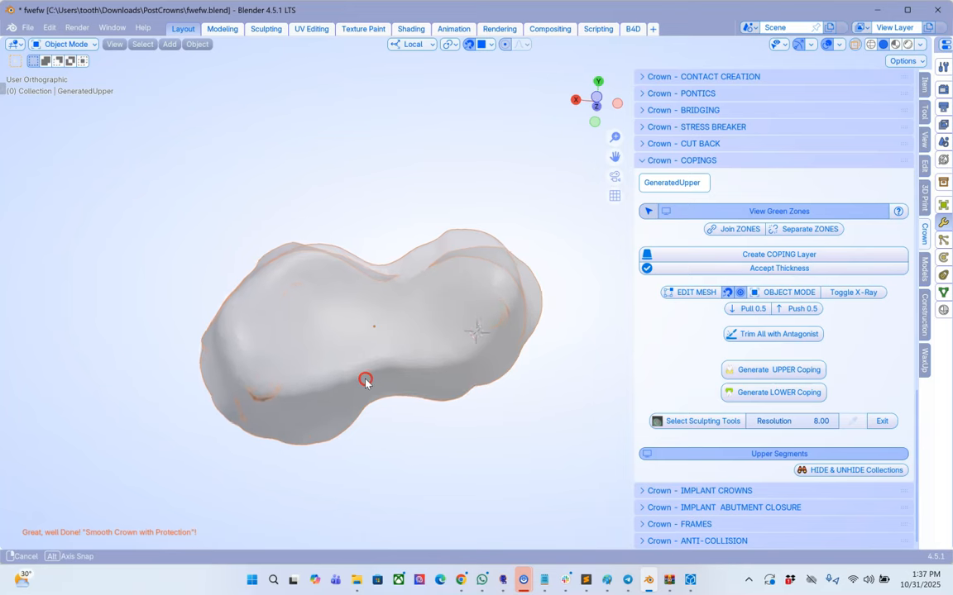
left_click(857, 48)
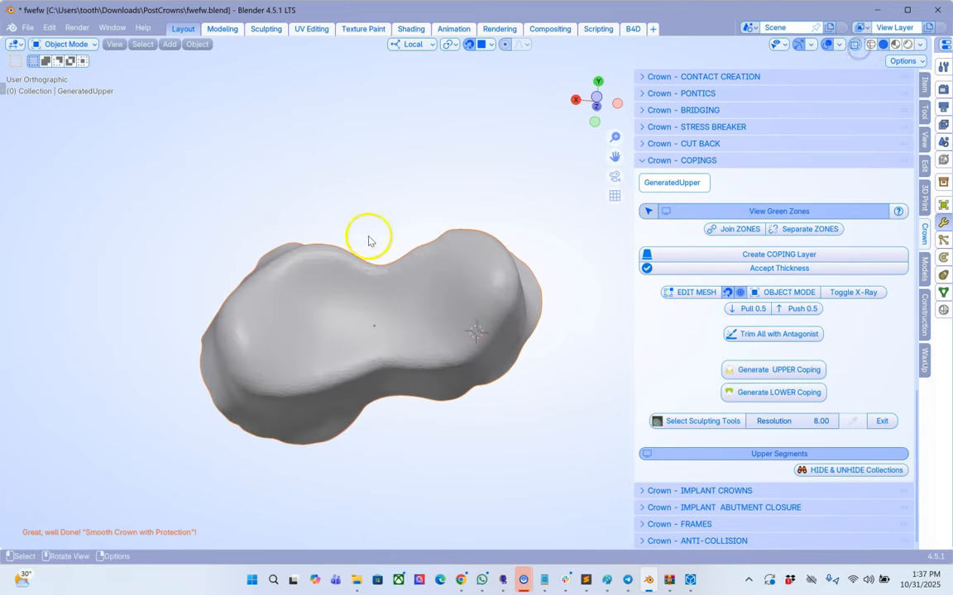
scroll(368, 239, "up", 1)
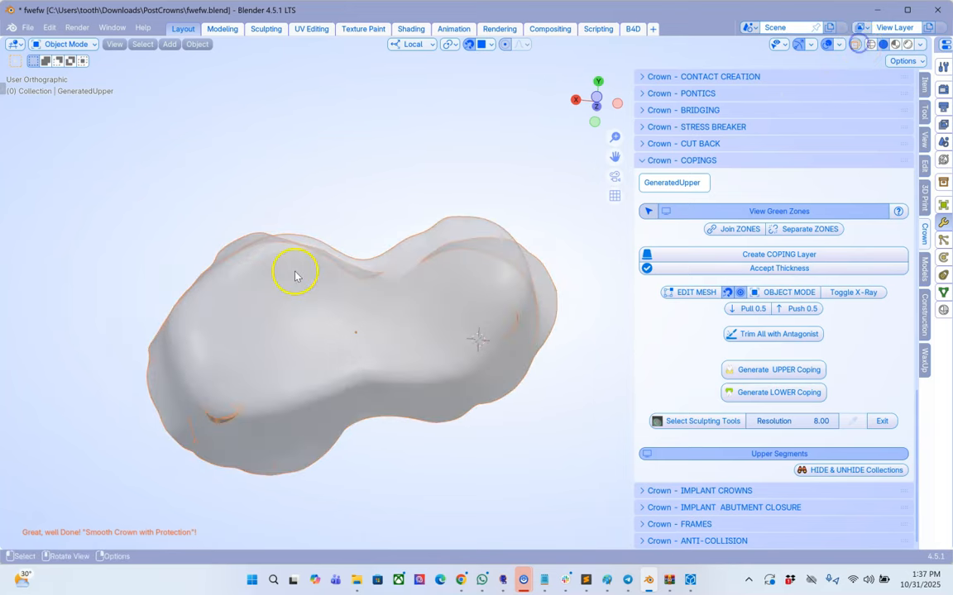
Step: Switch to wireframe shading and add a cylinder mesh with a radius of 2 mm
left_click(871, 44)
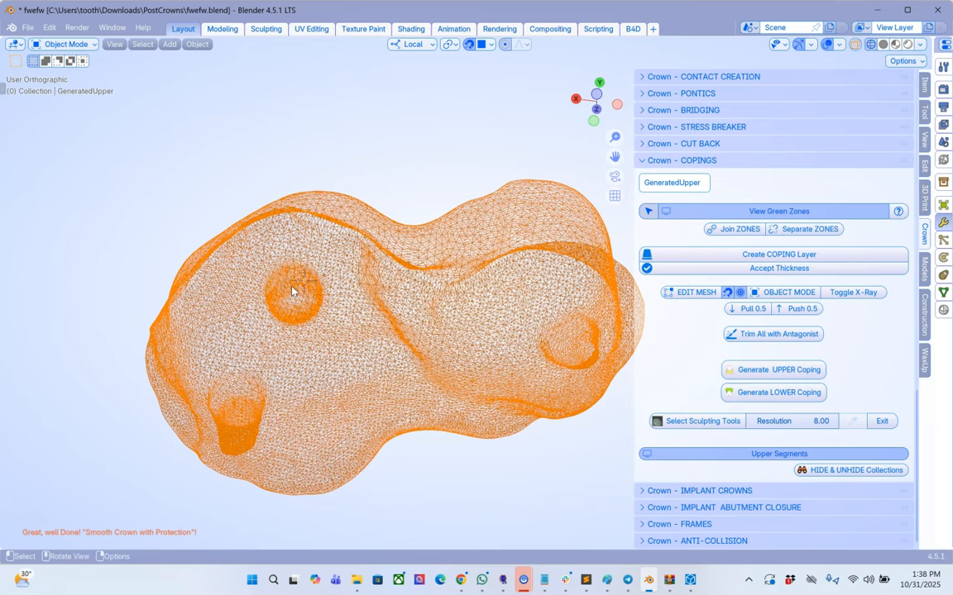
key("shift+a")
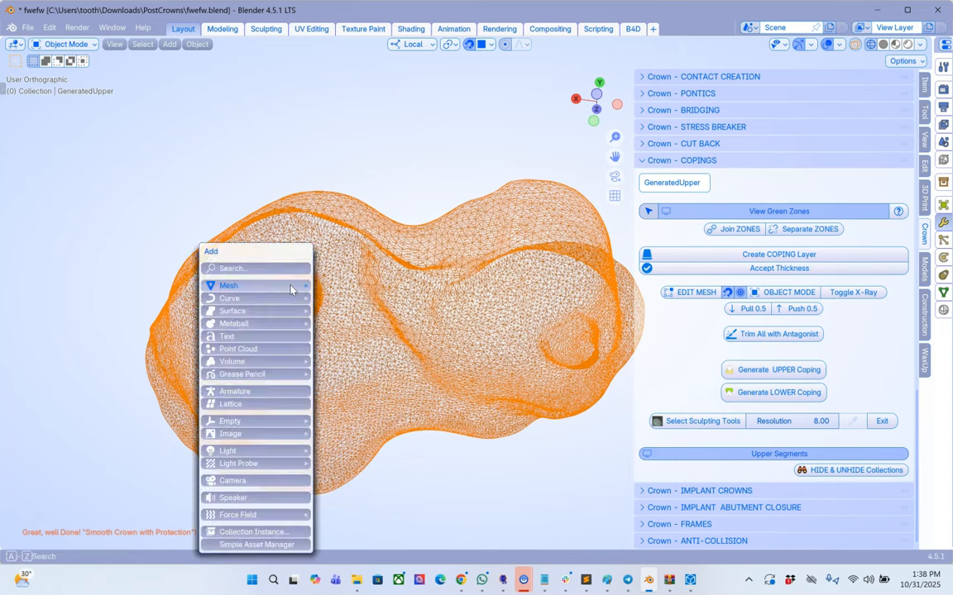
mouse_move(290, 285)
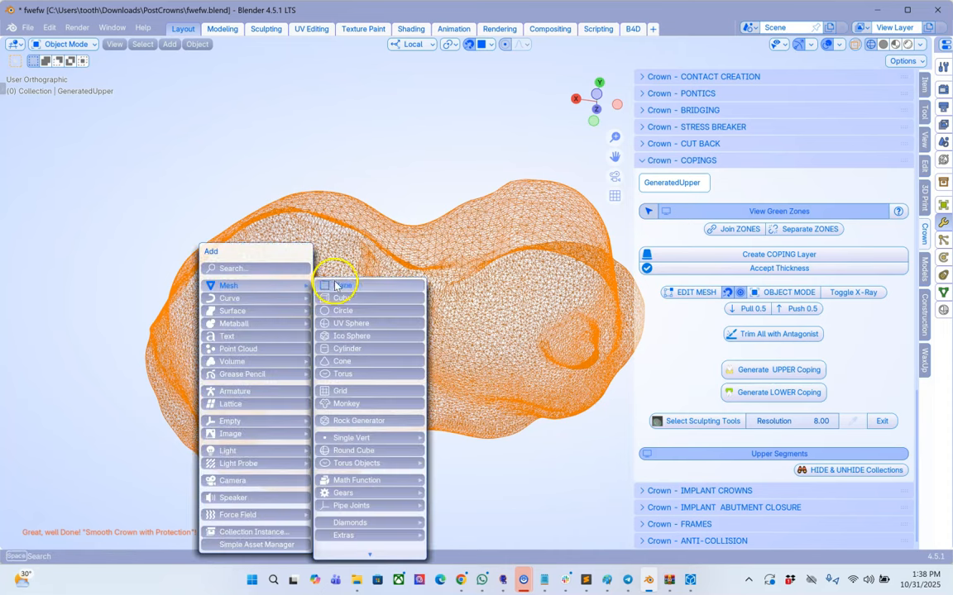
left_click(363, 349)
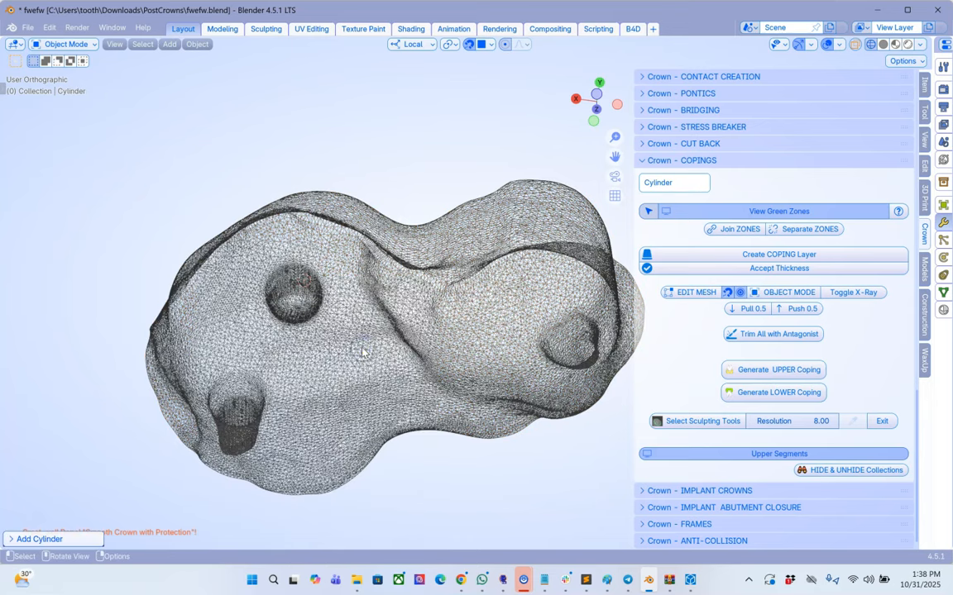
left_click(10, 539)
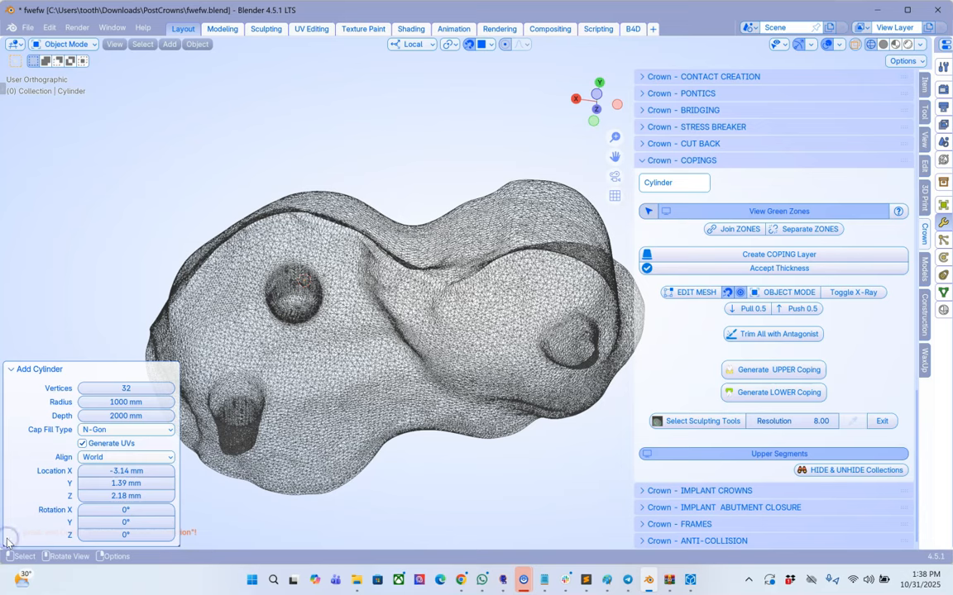
left_click(127, 403)
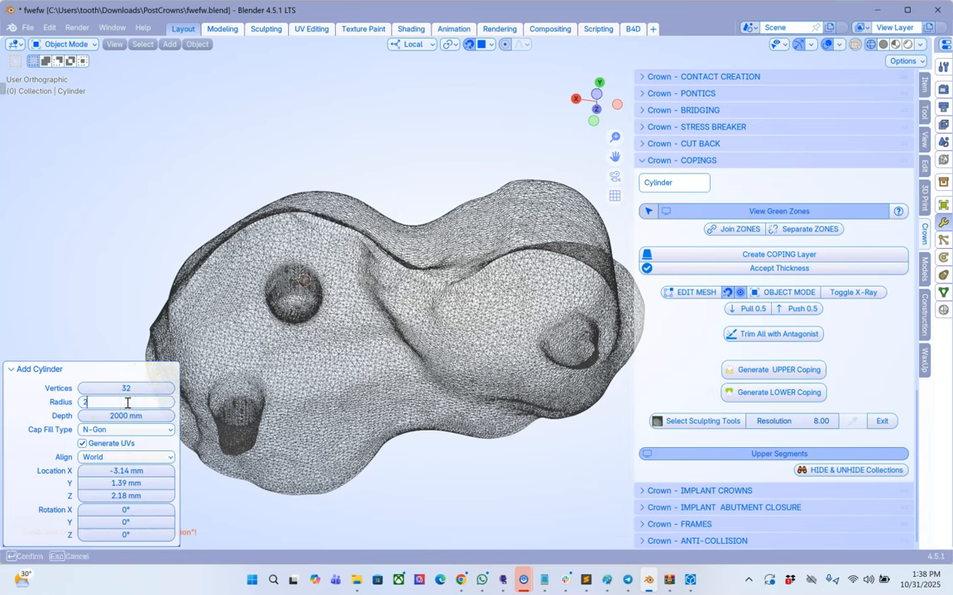
type("2")
key("Return")
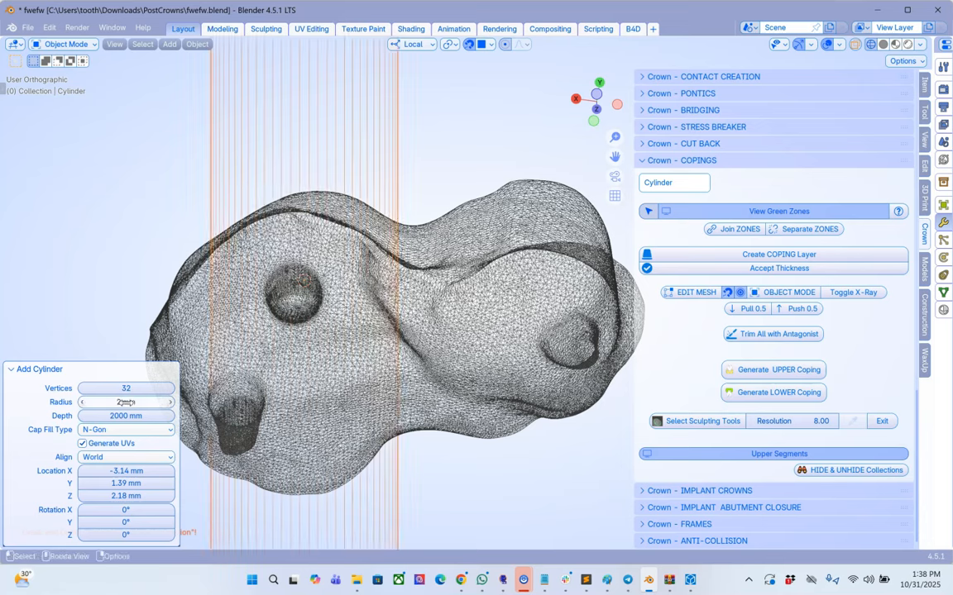
Step: Align the new cylinder to the view and set its depth to 20 mm
left_click(130, 416)
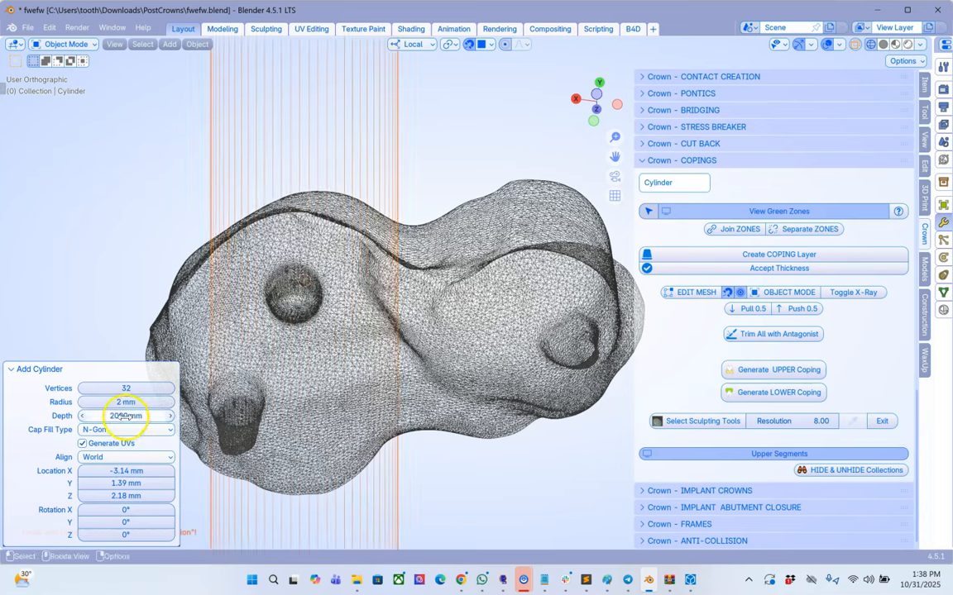
left_click(122, 463)
left_click(117, 484)
left_click(132, 416)
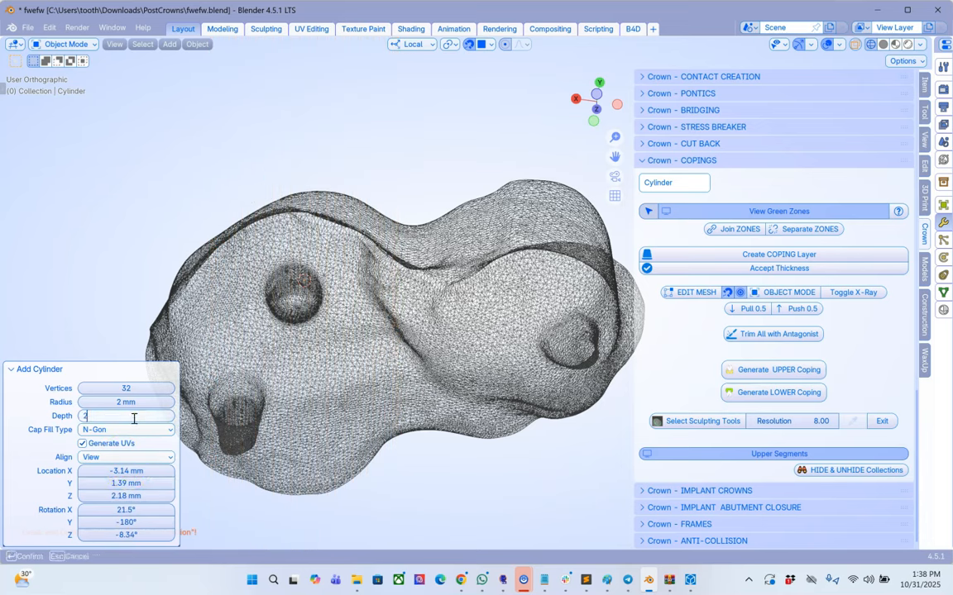
type("20")
key("Return")
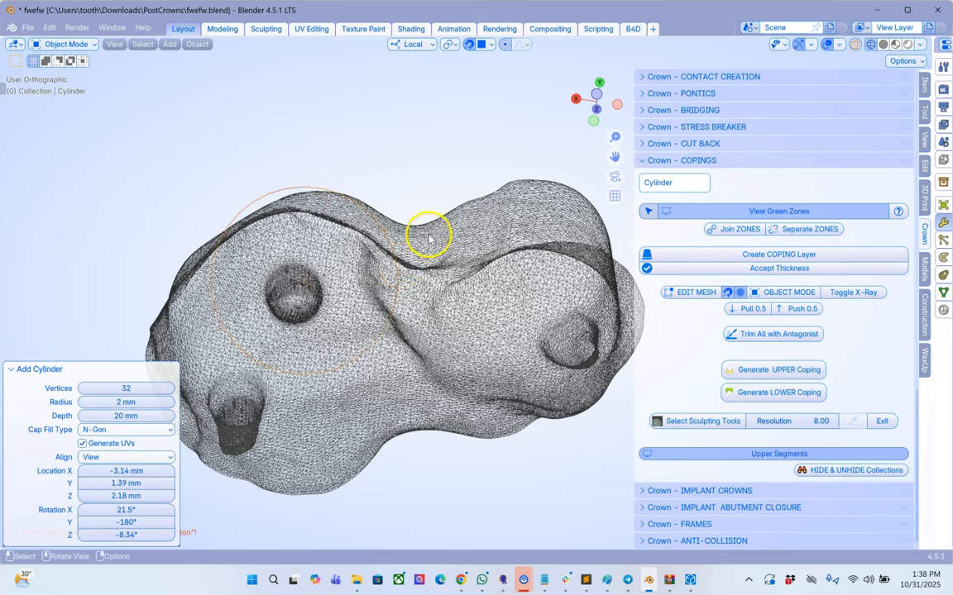
Step: Scale the cylinder to 0.6 and position it around the nearby round post
key("s")
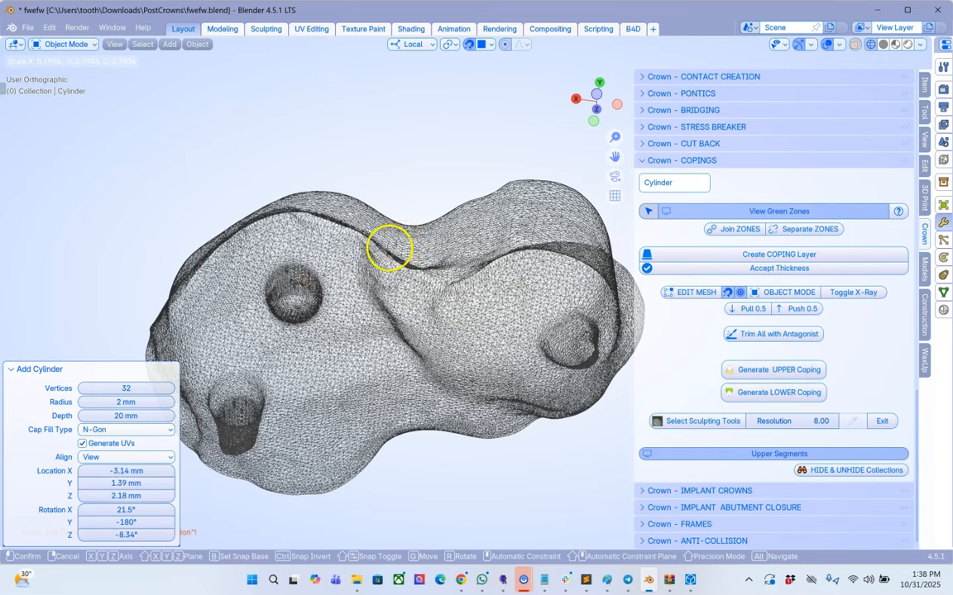
left_click(297, 272)
scroll(294, 277, "up", 2)
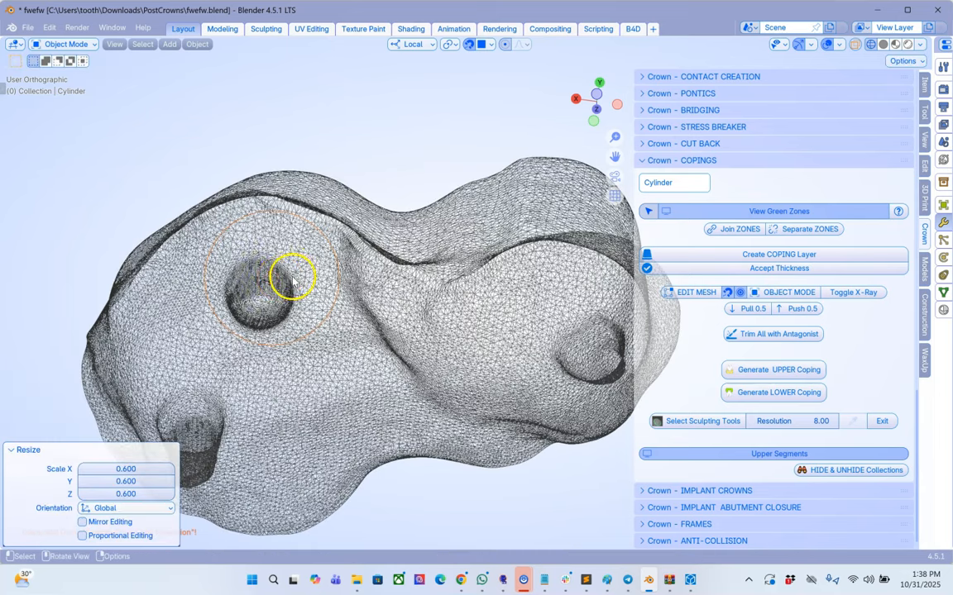
left_click_drag(268, 291, 260, 284)
scroll(342, 291, "up", 2)
middle_click(320, 301, "alt")
left_click_drag(325, 282, 325, 286)
Step: Return to solid shading with X-ray off and view the cylinder passing through the coping from the side
mouse_move(294, 256)
middle_mouse_down()
mouse_move(363, 285)
mouse_move(395, 251)
mouse_move(496, 198)
middle_mouse_up()
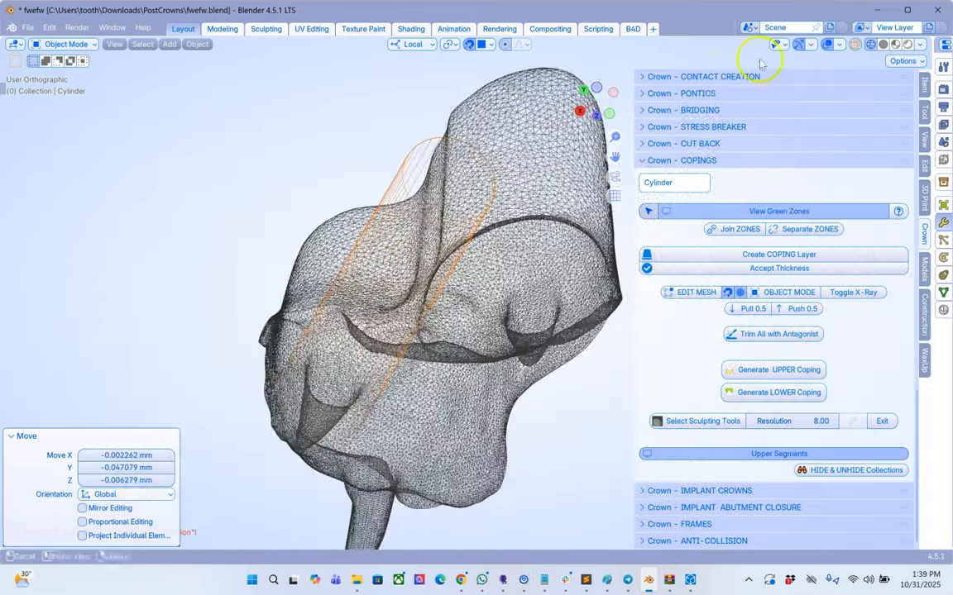
left_click(883, 45)
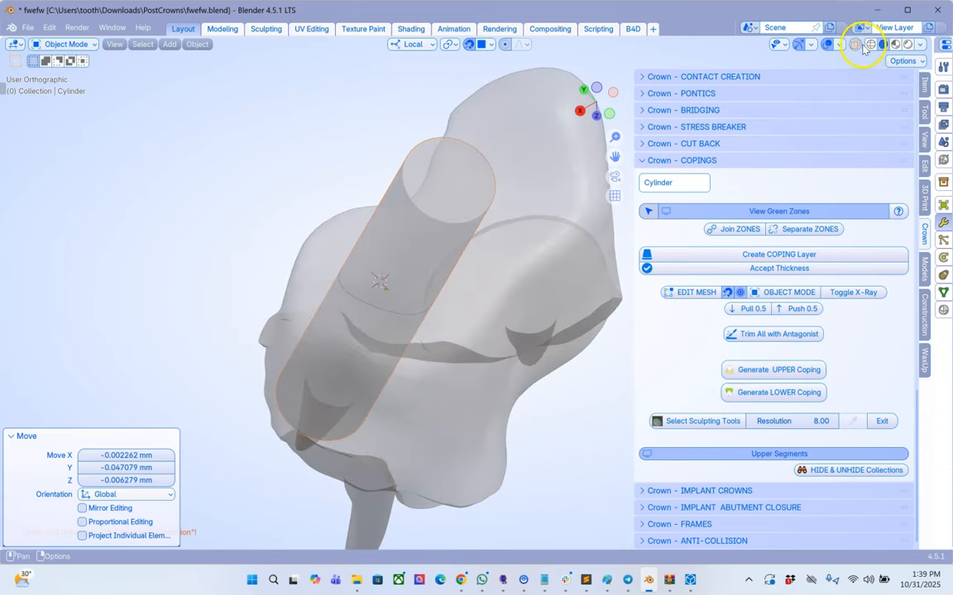
left_click(856, 45)
middle_click_drag(489, 230, 378, 221)
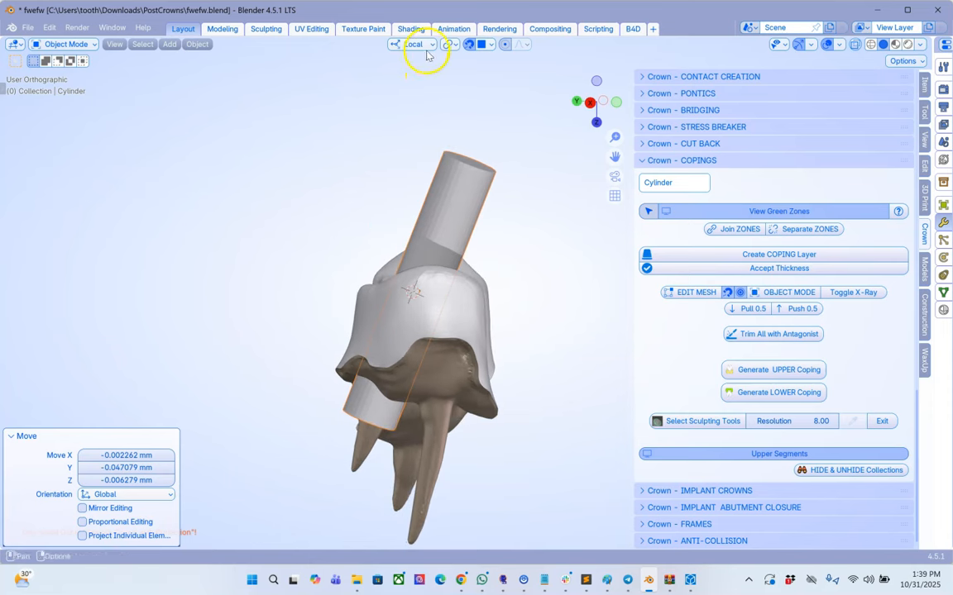
Step: Move the cylinder about 4.4 mm outwards along its local Z axis
left_click(427, 44)
left_click(405, 97)
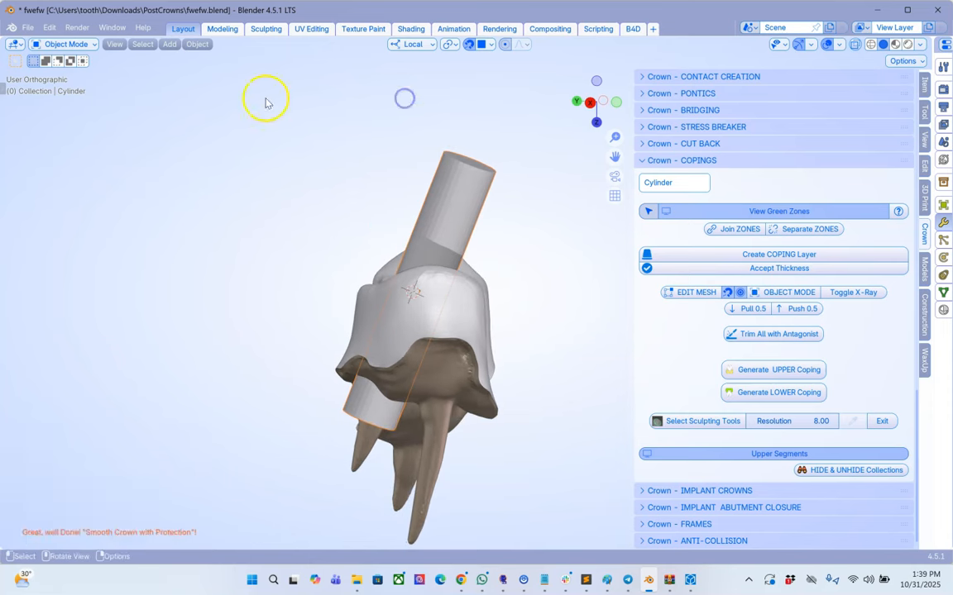
left_click(4, 89)
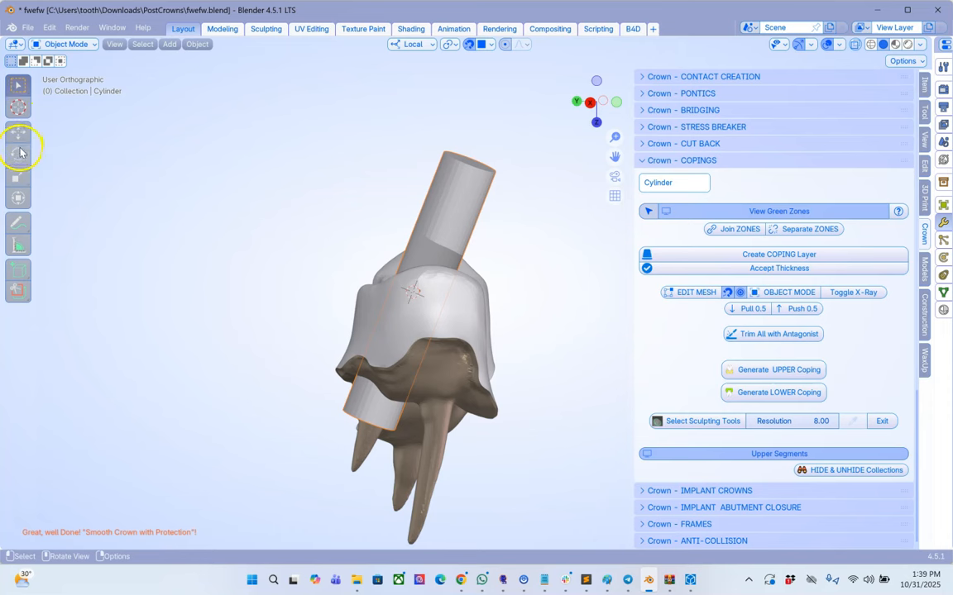
left_click(18, 133)
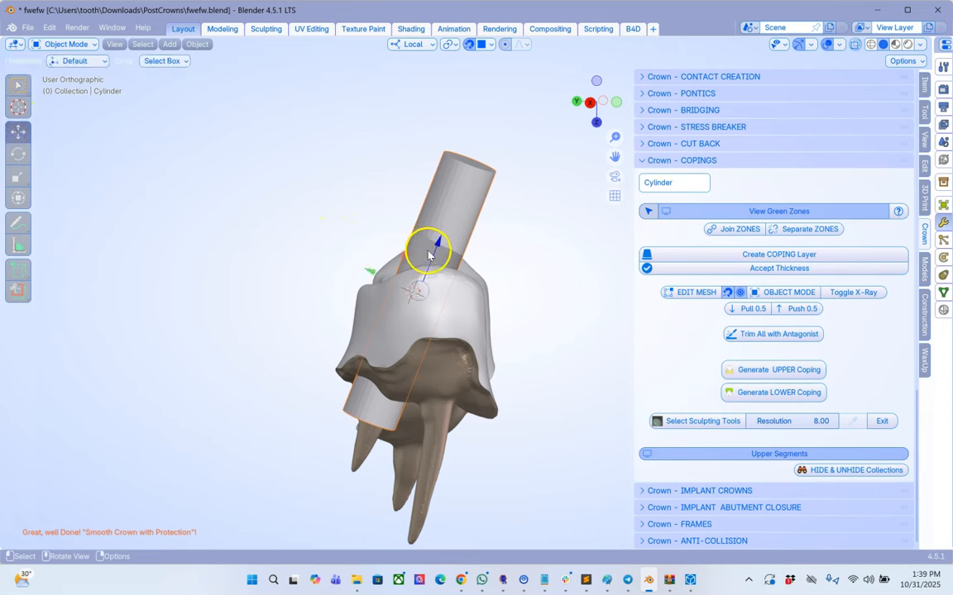
left_click_drag(439, 241, 423, 149)
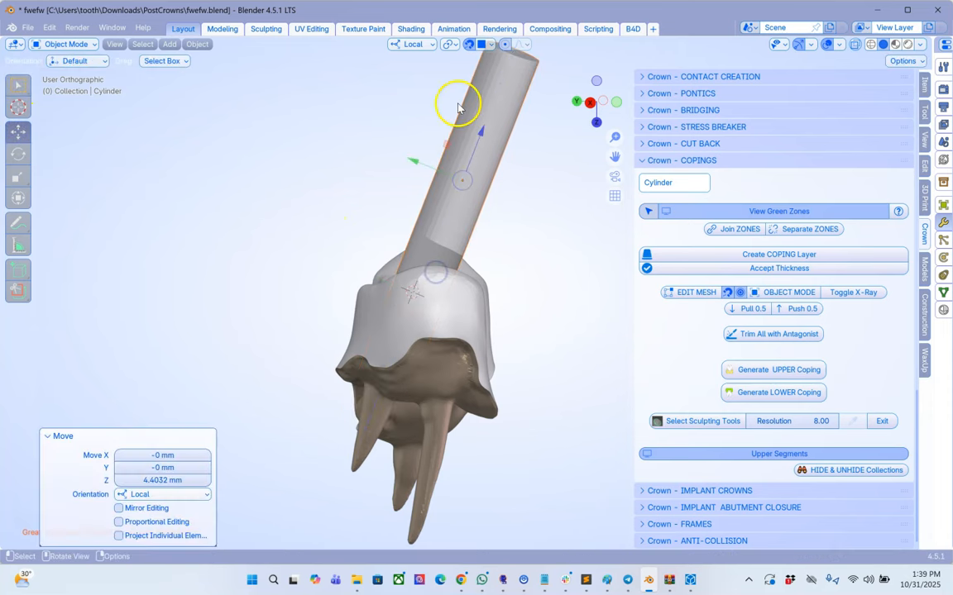
left_click(469, 44)
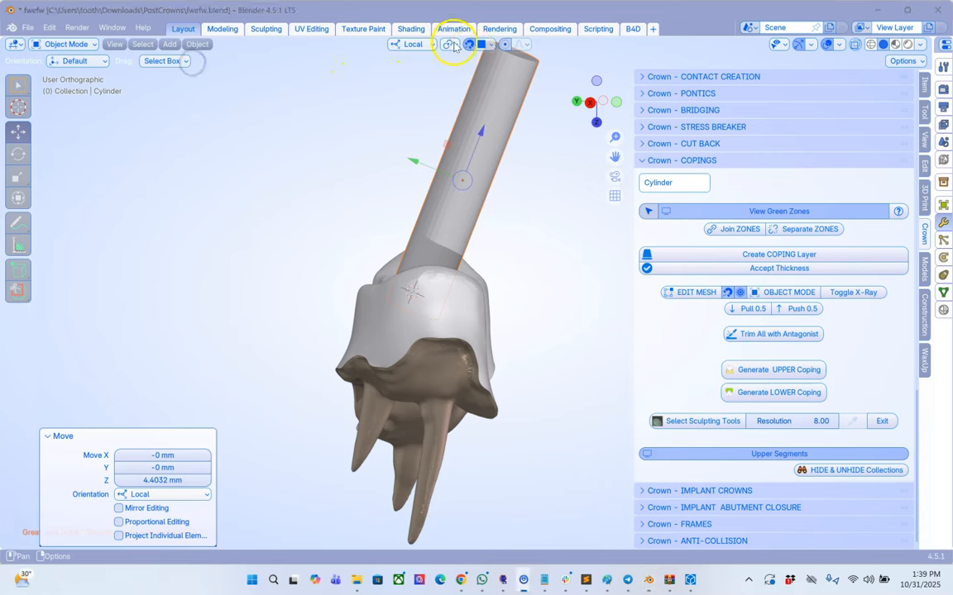
Step: Slide the cylinder back inwards along its local Z axis so it passes through the coping and around its post
left_click_drag(487, 129, 420, 318)
middle_click_drag(420, 318, 299, 358)
middle_click_drag(455, 272, 447, 324)
Step: Turn on X-ray, switch to wireframe shading and look at the second round post end-on
left_click(854, 44)
middle_click_drag(614, 183, 452, 356)
scroll(456, 321, "up", 4)
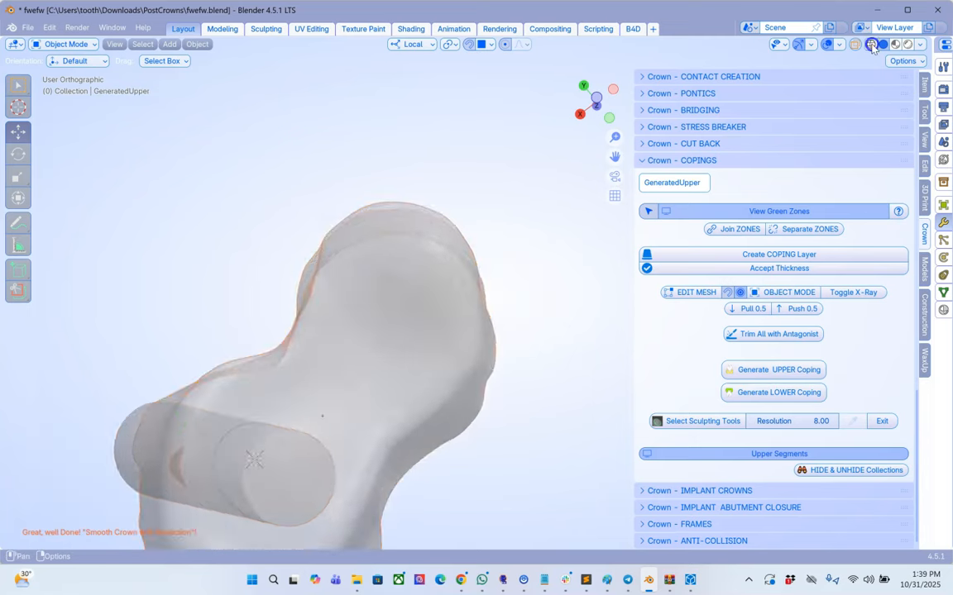
left_click(870, 45)
middle_click_drag(408, 320, 408, 318)
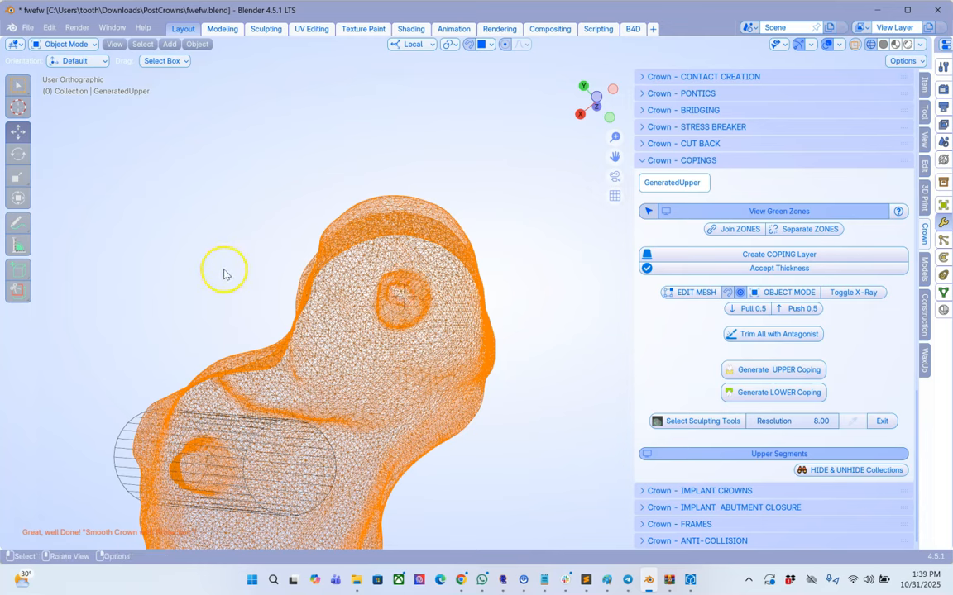
Step: Add a mesh cylinder at the second post with a radius of 1 mm, aligned to the view
key("shift+a")
mouse_move(223, 270)
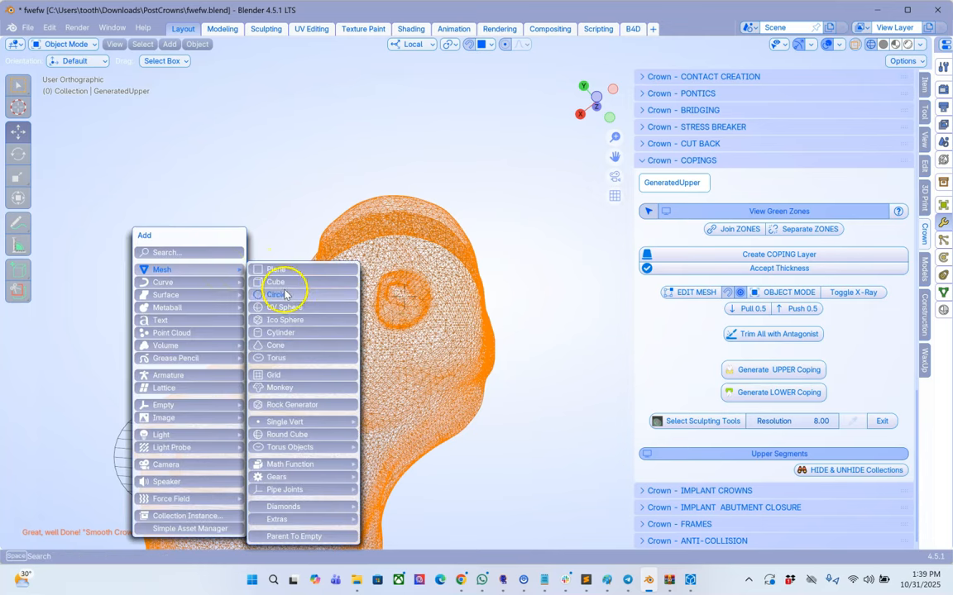
left_click(303, 333)
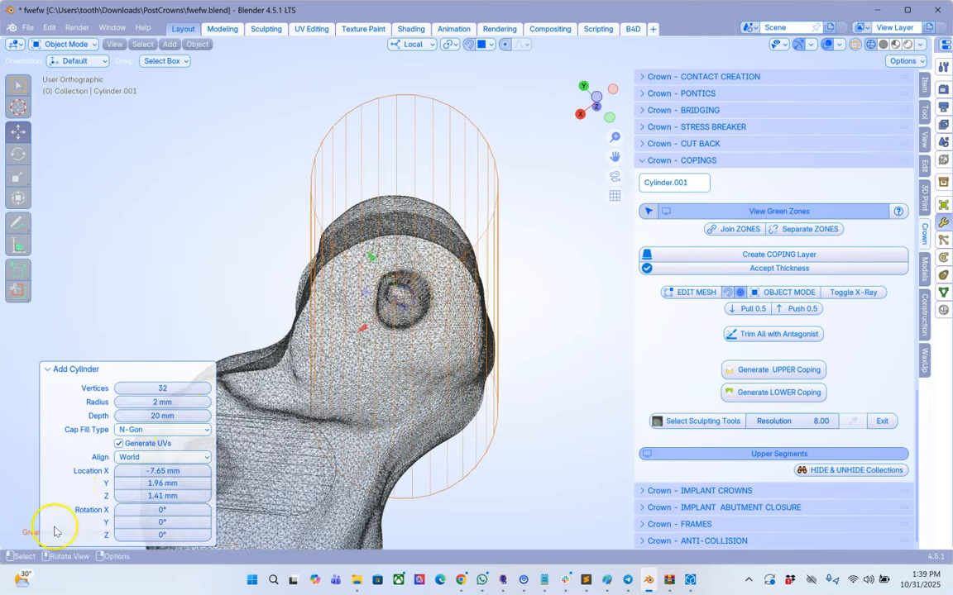
left_click(163, 402)
type("1")
key("Return")
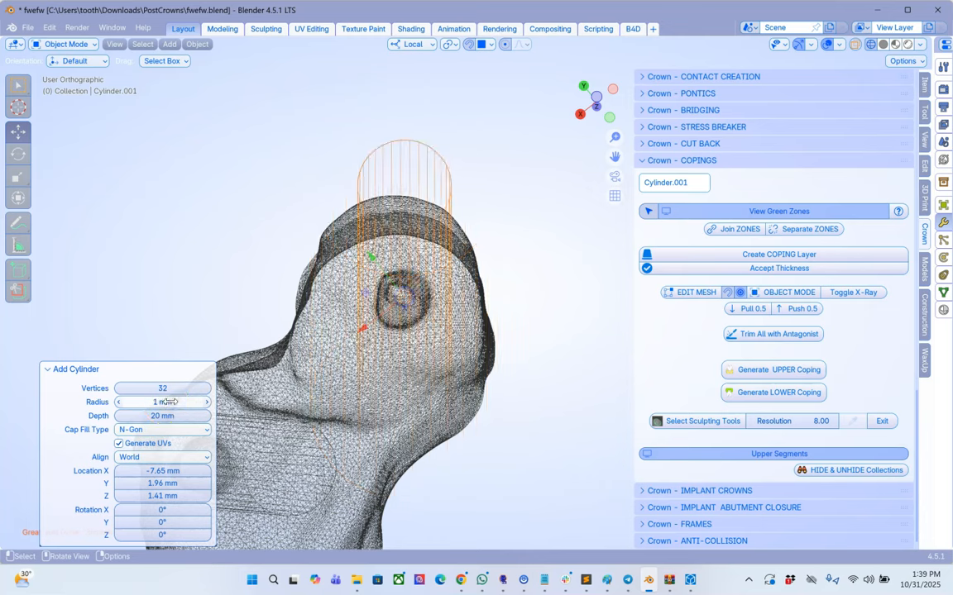
left_click(157, 459)
left_click(139, 482)
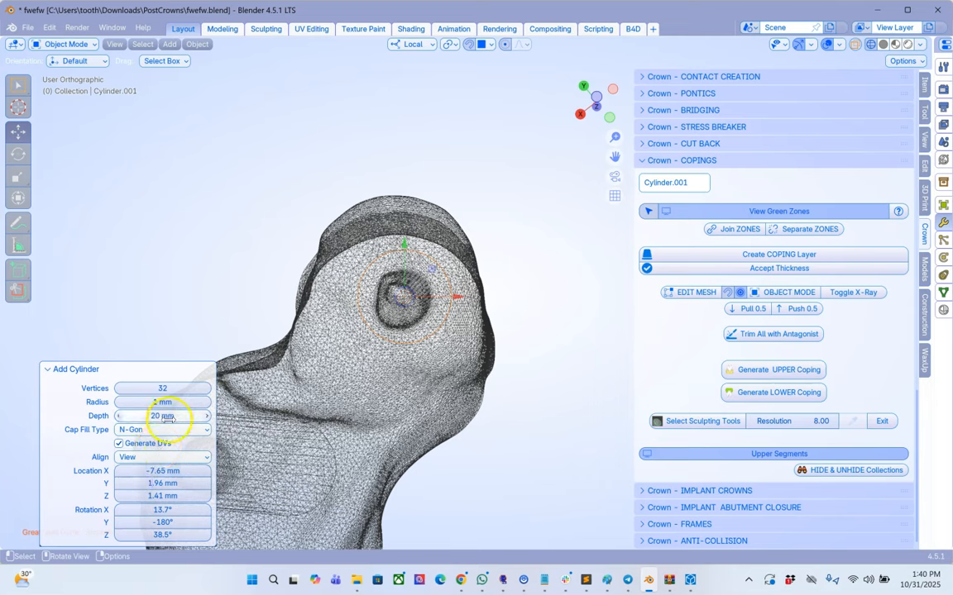
Step: Move the second cylinder about 0.12 mm so it is placed around the round post
scroll(439, 273, "up", 2)
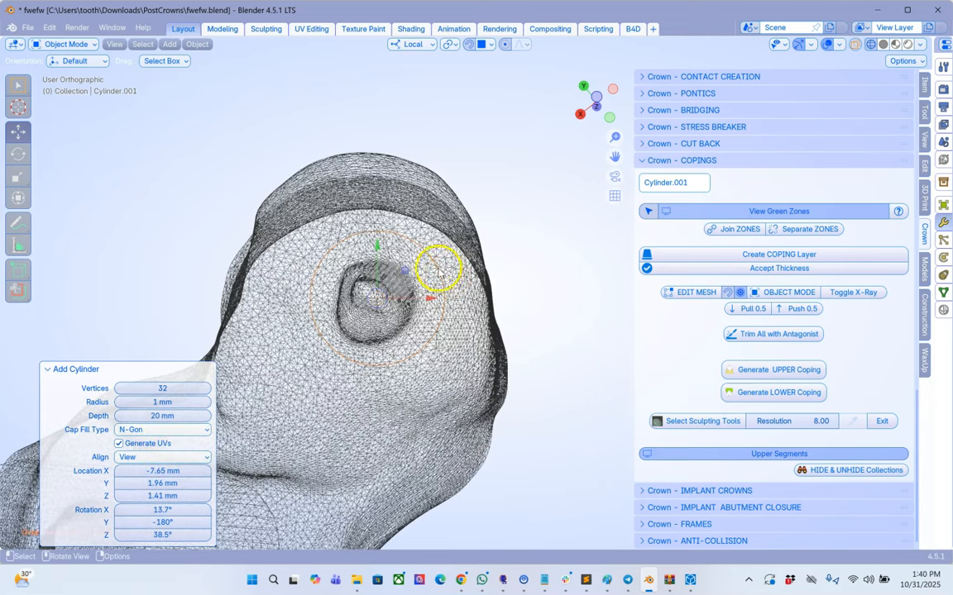
left_click(434, 261)
left_click(434, 262)
key("g")
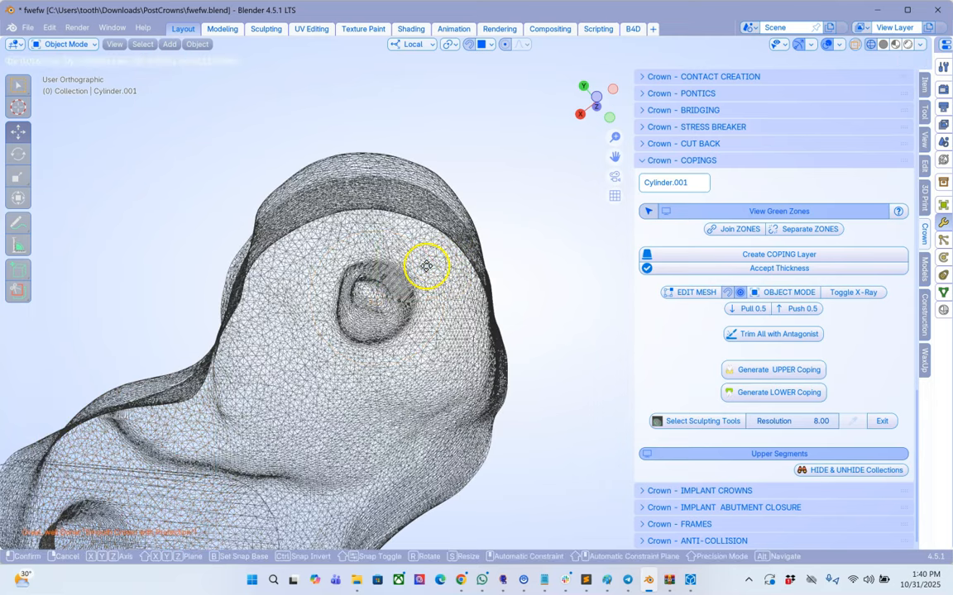
left_click(427, 266)
Step: Return to solid shading with X-ray off and view both cylinders passing through the coping from the side
scroll(427, 266, "down", 2)
left_click(843, 47)
middle_click_drag(276, 308, 387, 238)
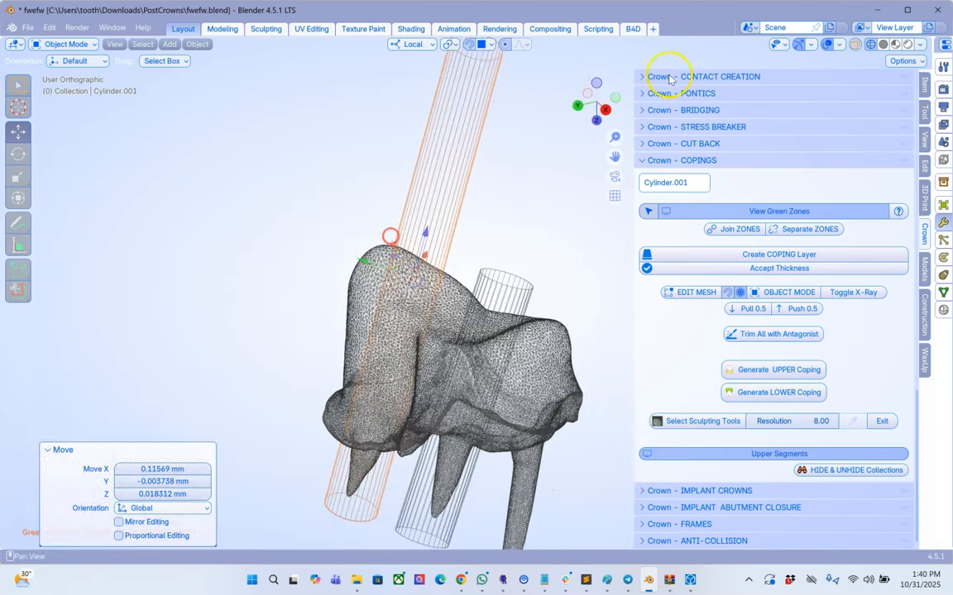
left_click(883, 44)
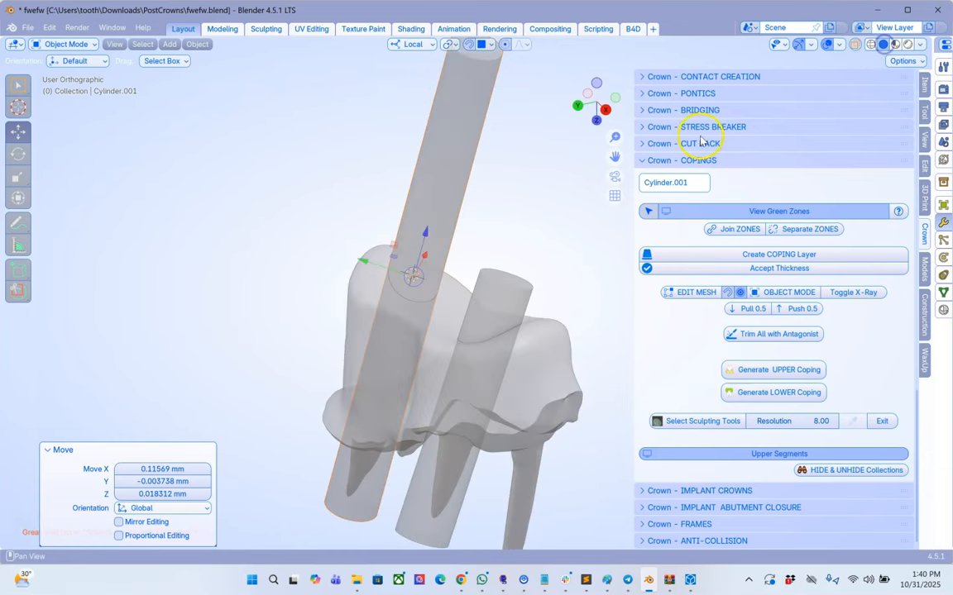
left_click(855, 44)
left_click(439, 216)
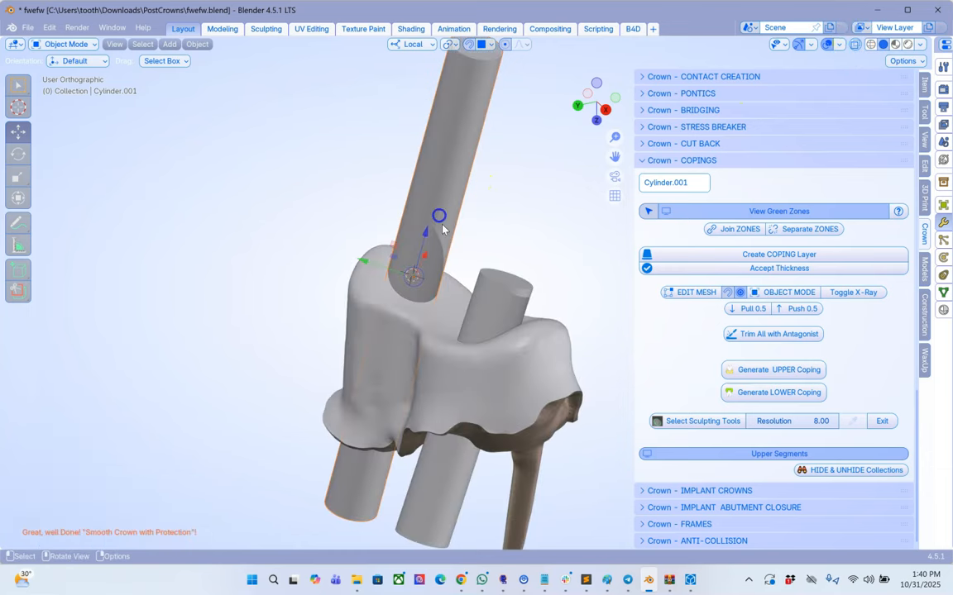
Step: Move the second cylinder by about -0.28 mm along its local Z axis
middle_click_drag(442, 225, 469, 187)
left_click_drag(428, 227, 428, 235)
scroll(461, 241, "down", 3)
middle_click_drag(462, 240, 421, 245, "shift")
left_click(447, 178)
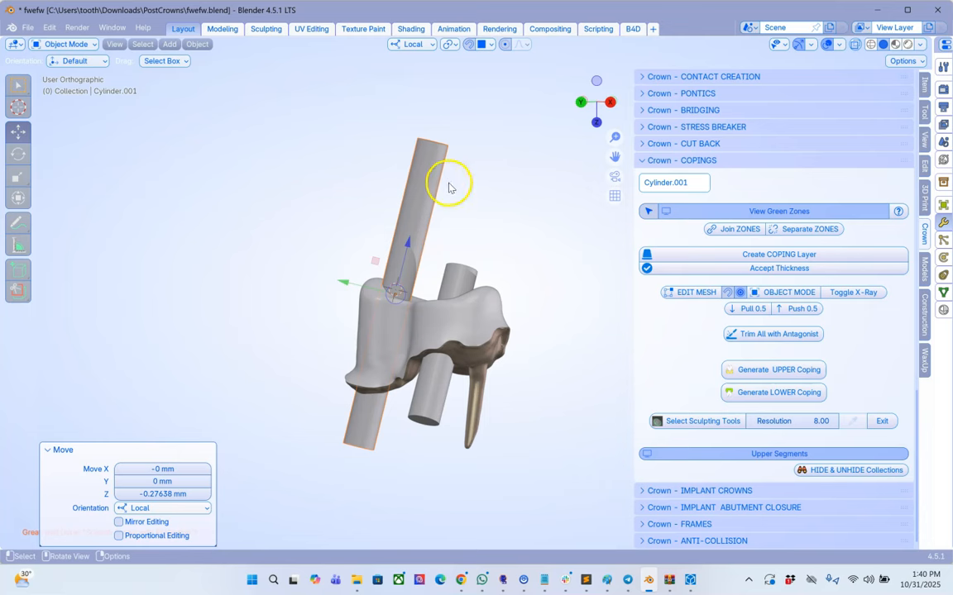
Step: Select both cylinders and apply their scale
scroll(450, 189, "up", 1)
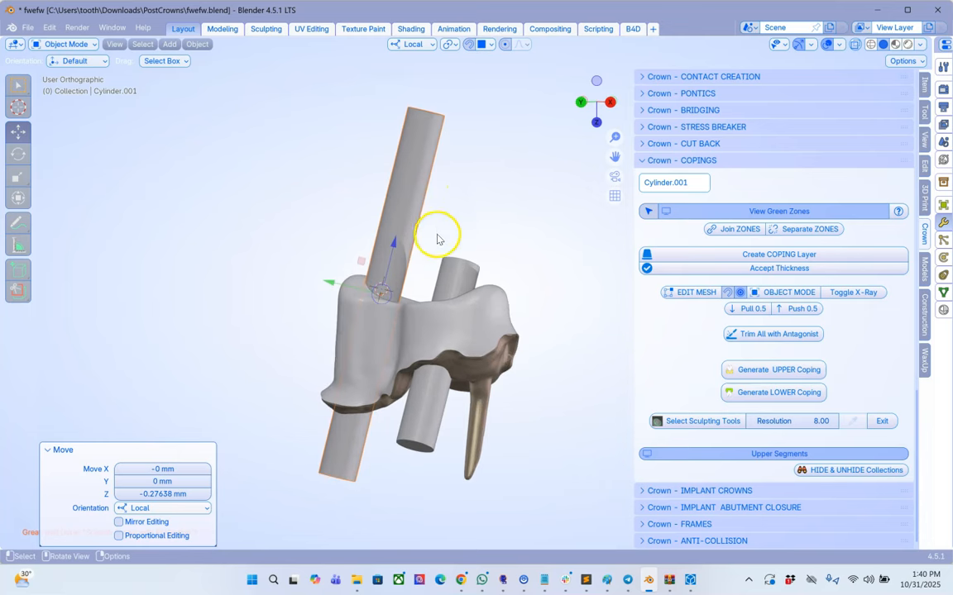
left_click(464, 265, "shift")
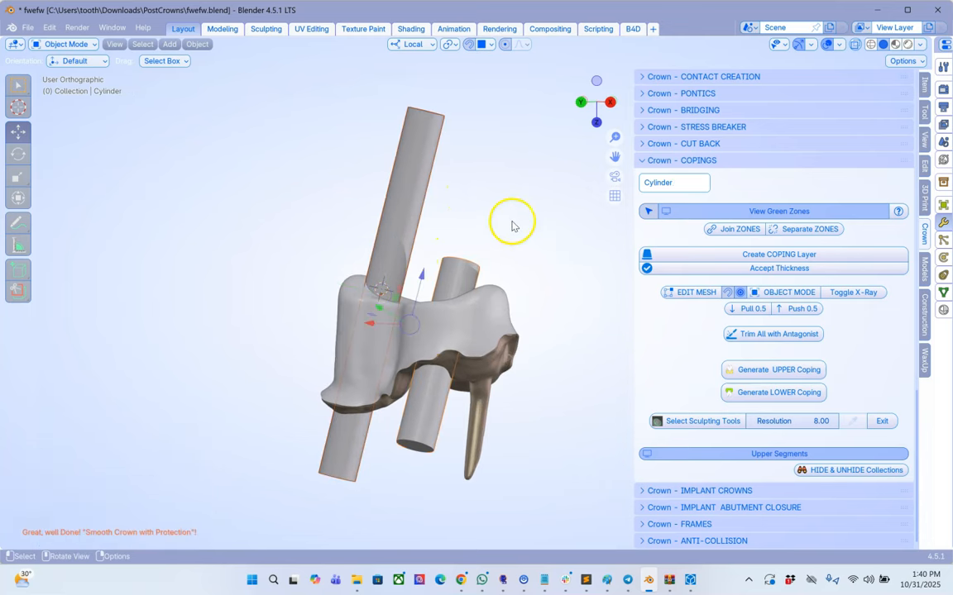
left_click(855, 45)
left_click(855, 46)
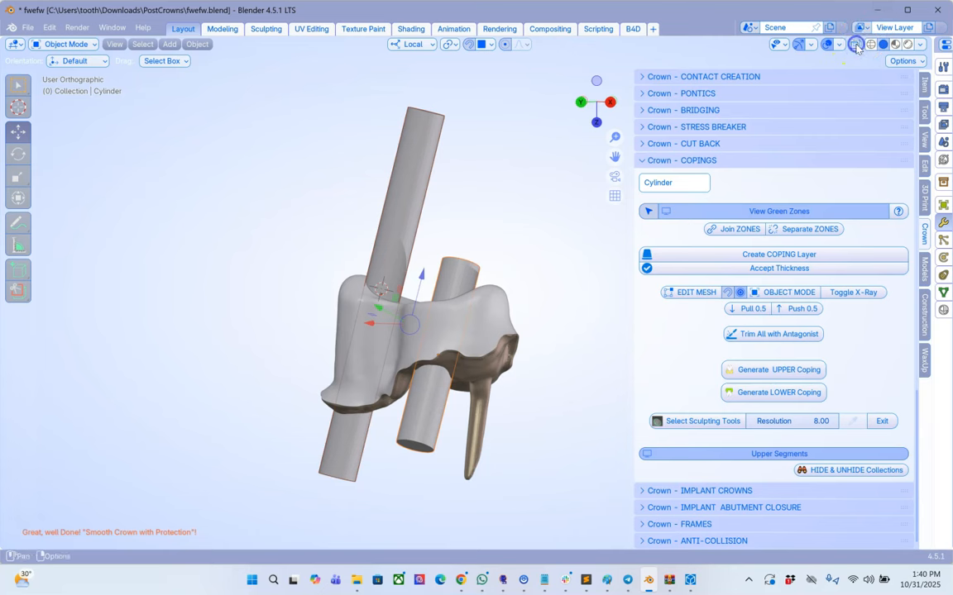
left_click(197, 44)
mouse_move(217, 110)
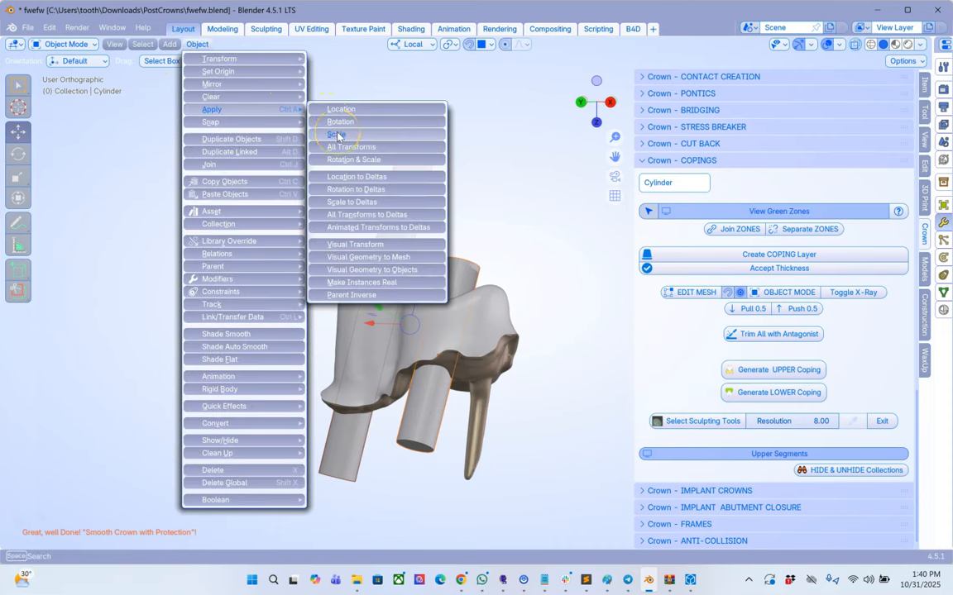
left_click(336, 136)
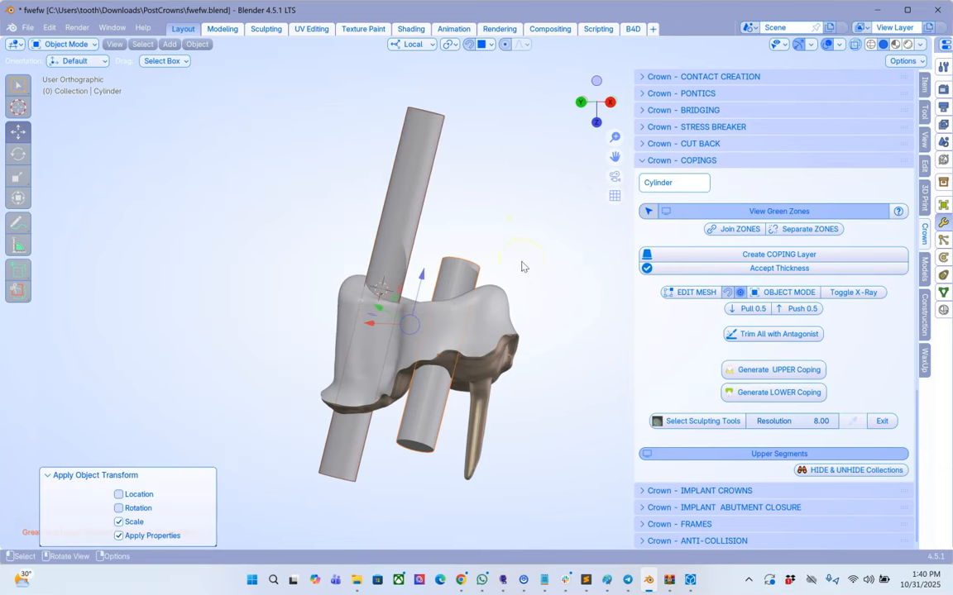
Step: Check the active cylinder's transform values and join both cylinders into one object
middle_click_drag(522, 266, 506, 323)
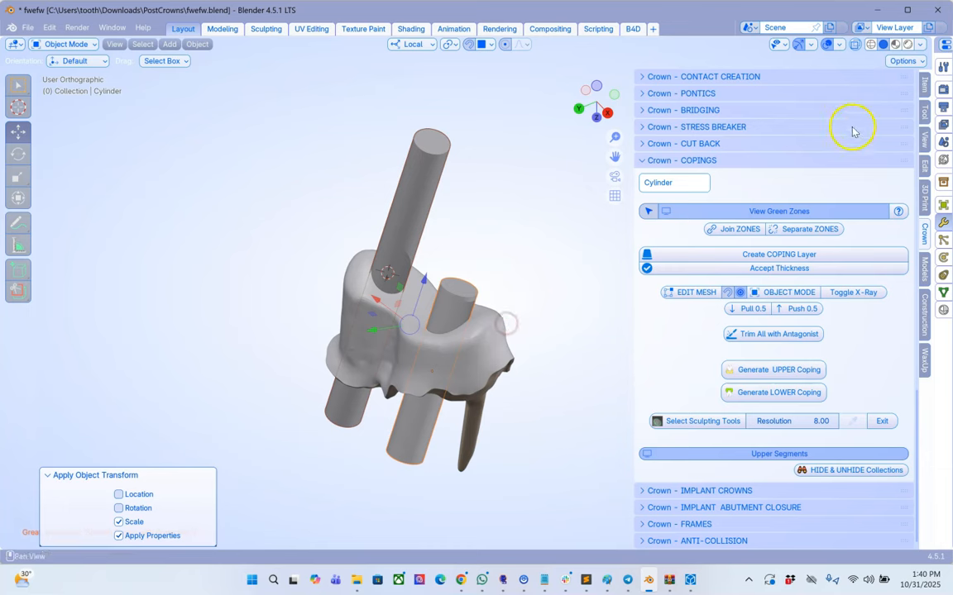
left_click(926, 86)
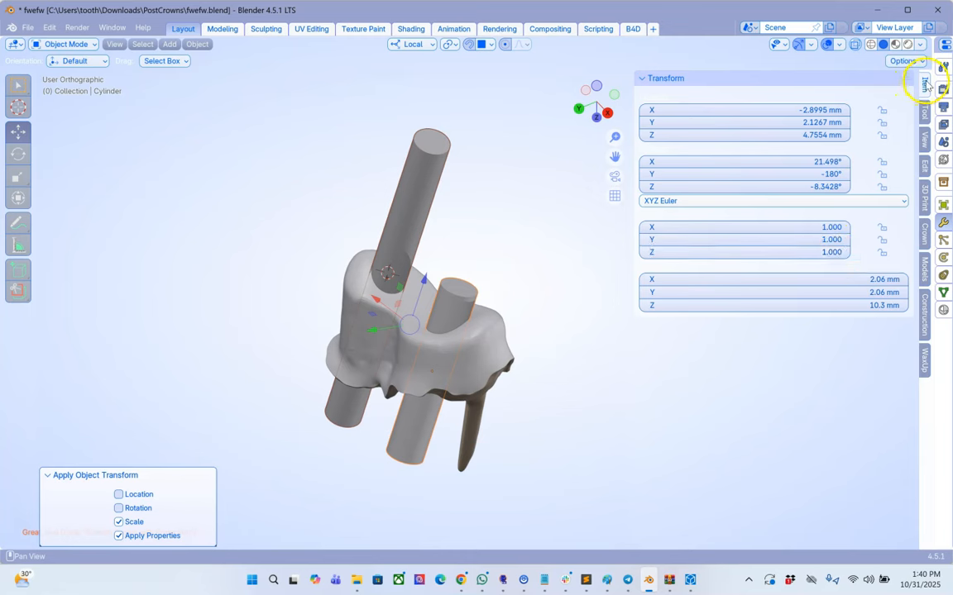
left_click(926, 241)
middle_click_drag(497, 272, 469, 269)
middle_click_drag(487, 168, 465, 261)
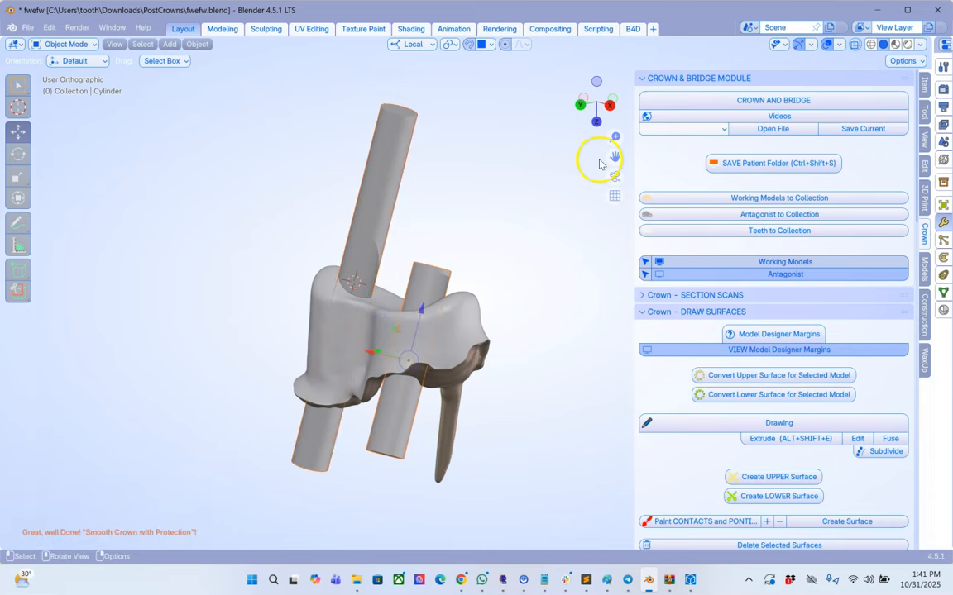
Step: Widen the modifier properties area and add a Boolean modifier to the joined cylinders
left_click_drag(933, 124, 905, 126)
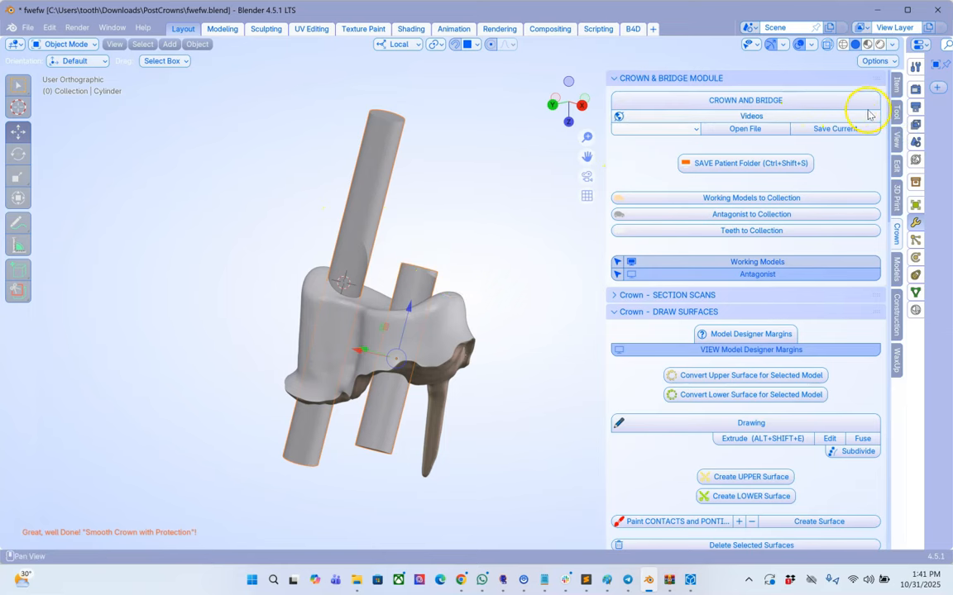
left_click_drag(905, 106, 754, 107)
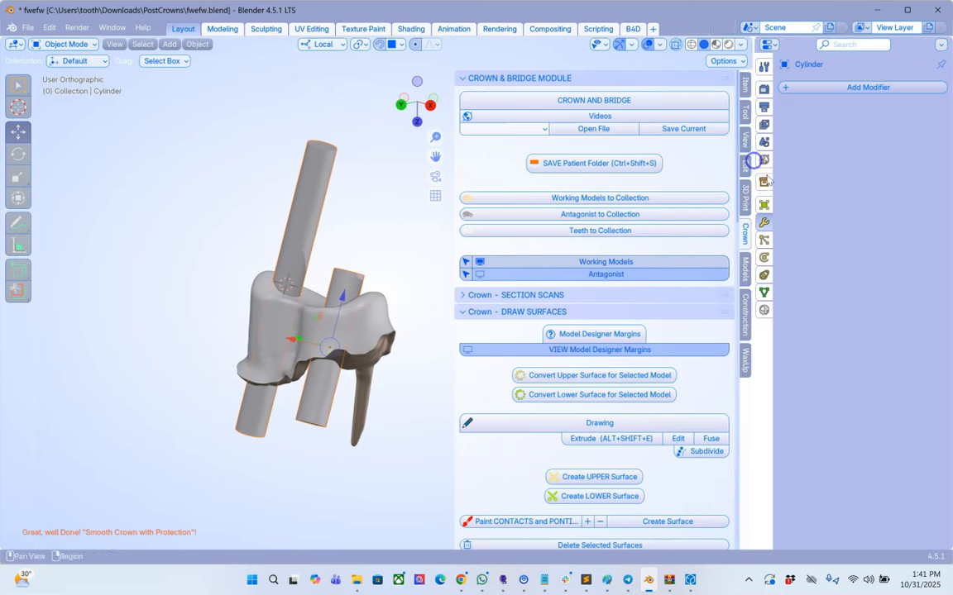
left_click(859, 88)
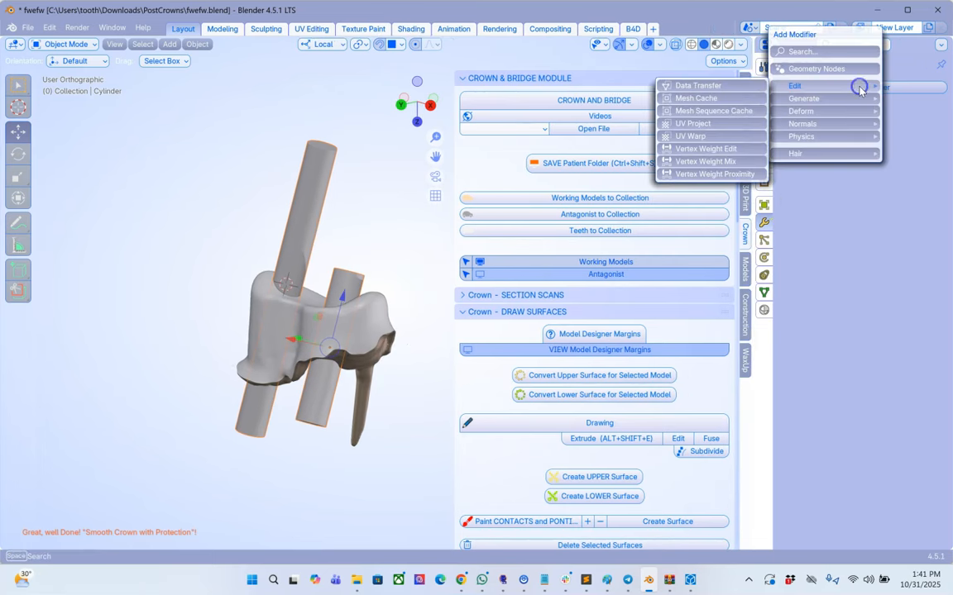
mouse_move(812, 97)
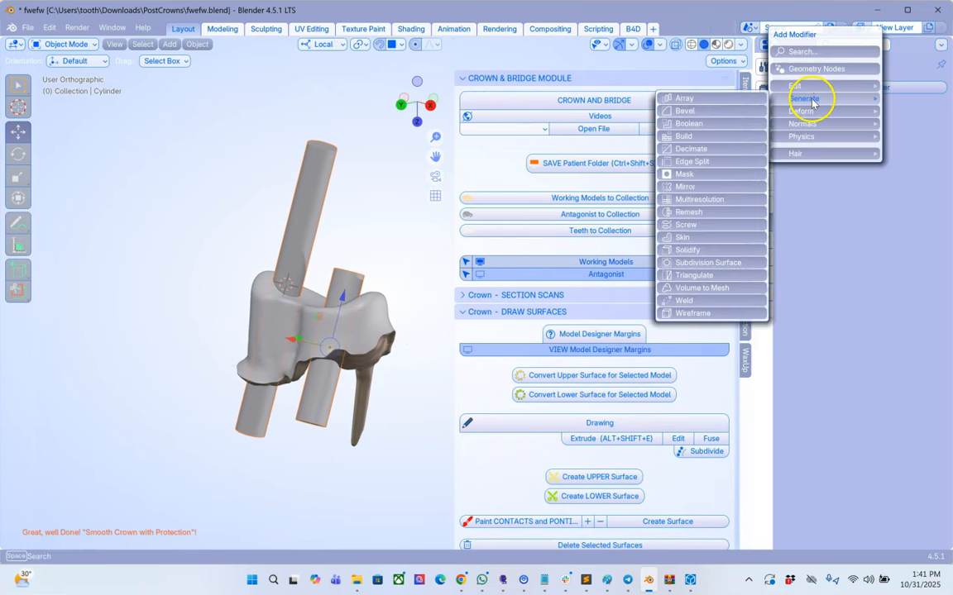
left_click(701, 124)
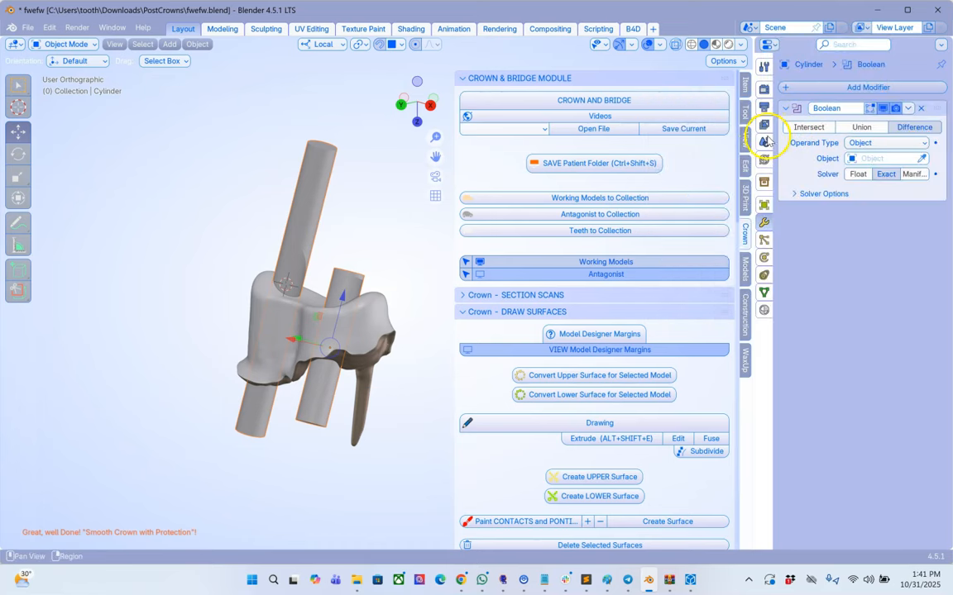
left_click_drag(753, 141, 686, 158)
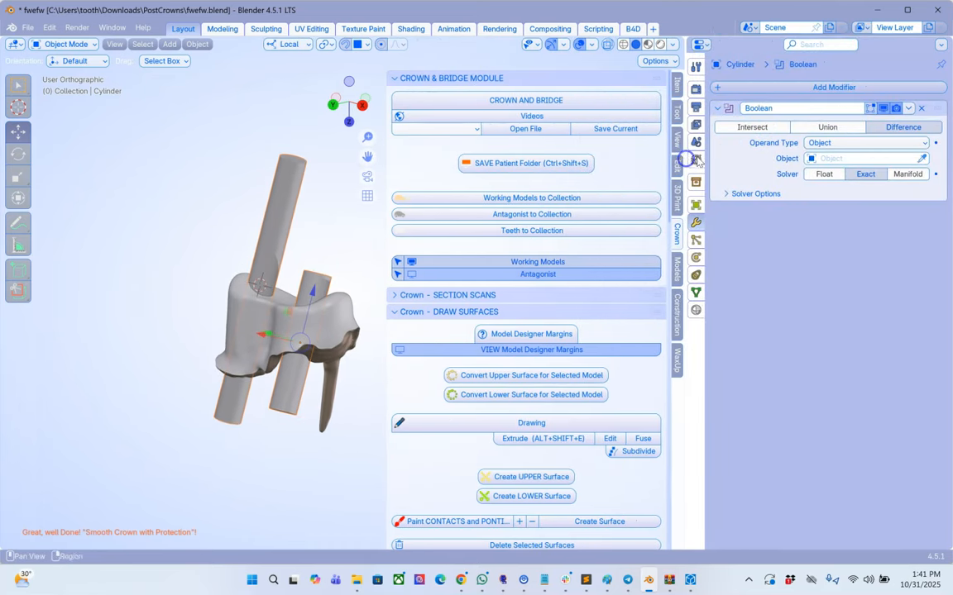
Step: Set the Boolean to Intersect with GeneratedUpper as its object and inspect the trimmed cylinders
left_click(752, 129)
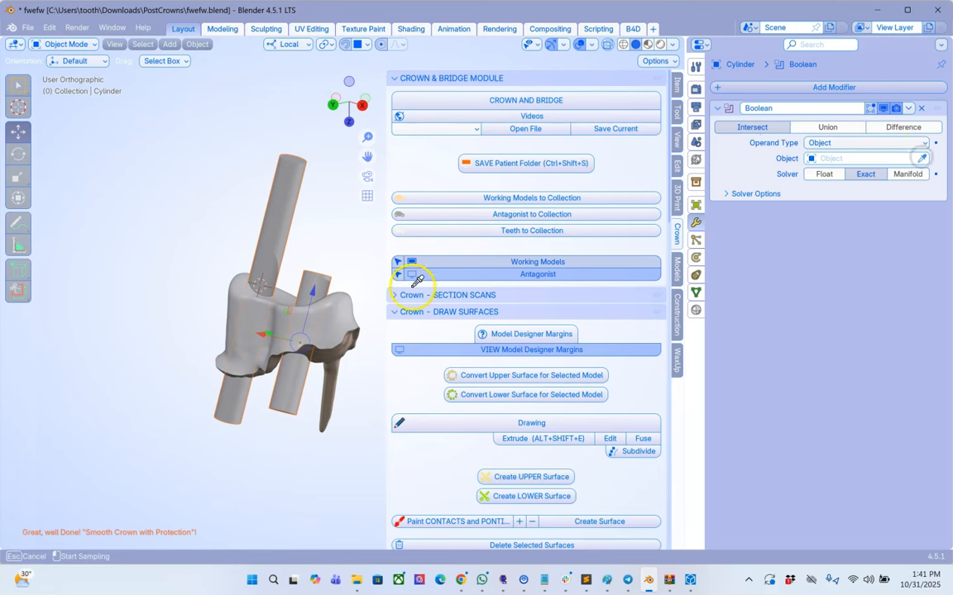
left_click(272, 331)
scroll(262, 339, "up", 5)
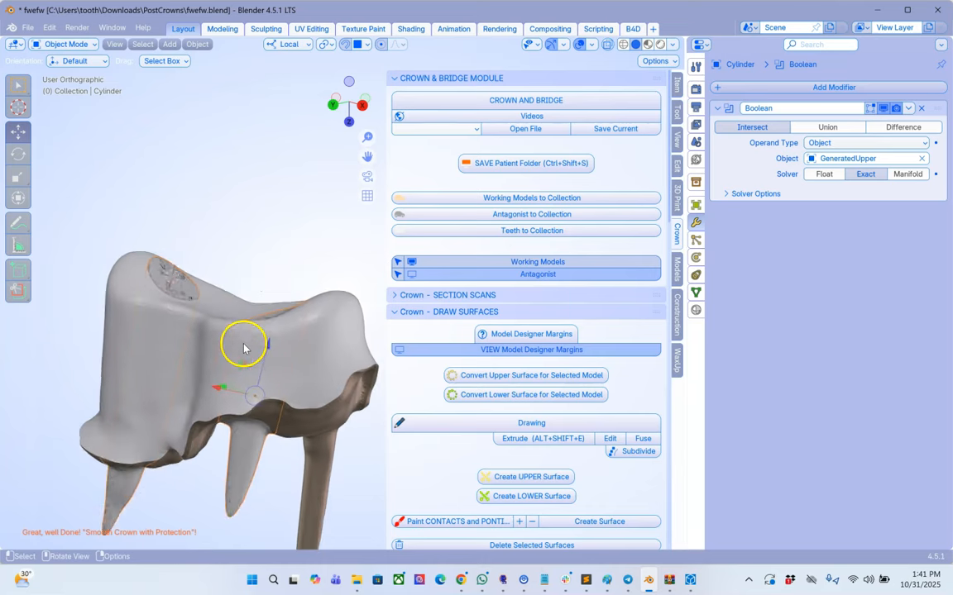
middle_click_drag(230, 349, 250, 269)
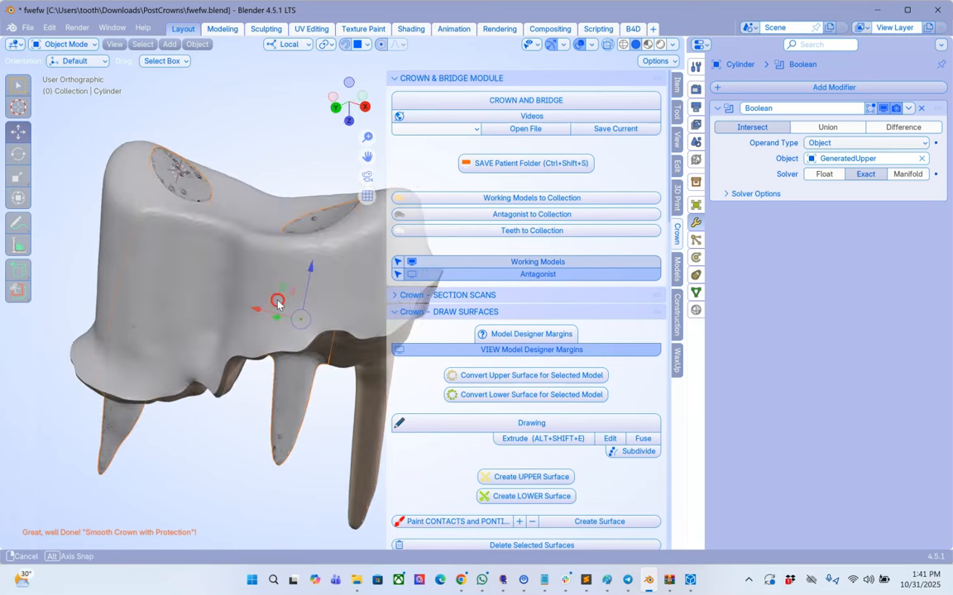
Step: Apply the Boolean modifier and shrink the properties area to widen the 3D view
left_click(907, 108)
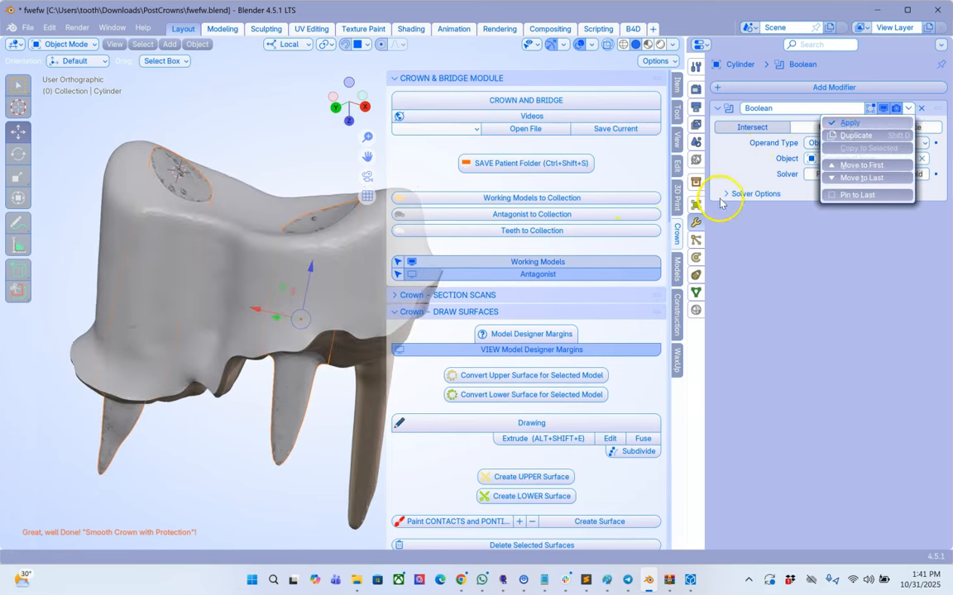
left_click_drag(686, 183, 940, 143)
scroll(496, 206, "down", 1)
left_click(459, 218)
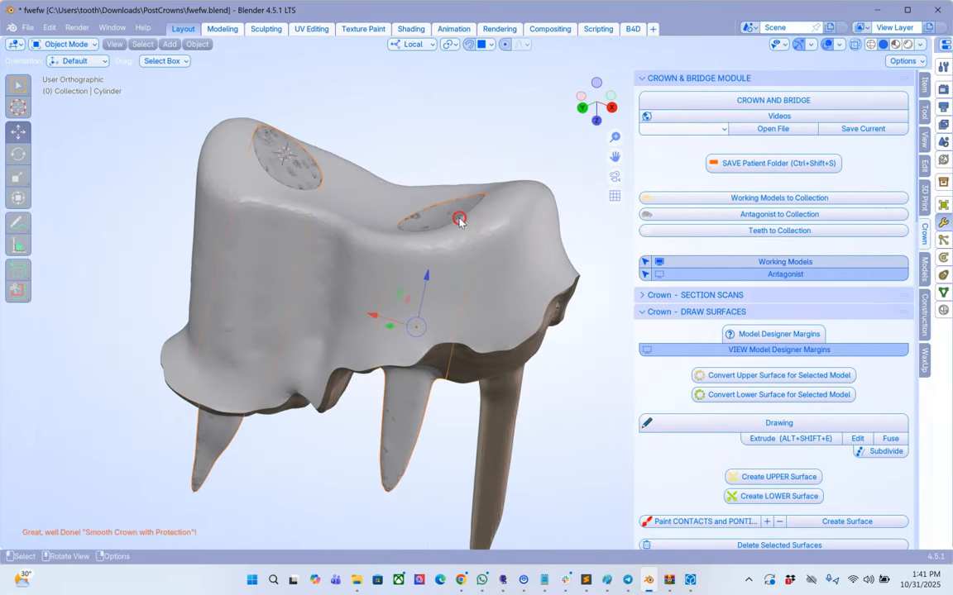
Step: Hide the upper coping and undo the hiding
left_click(339, 282)
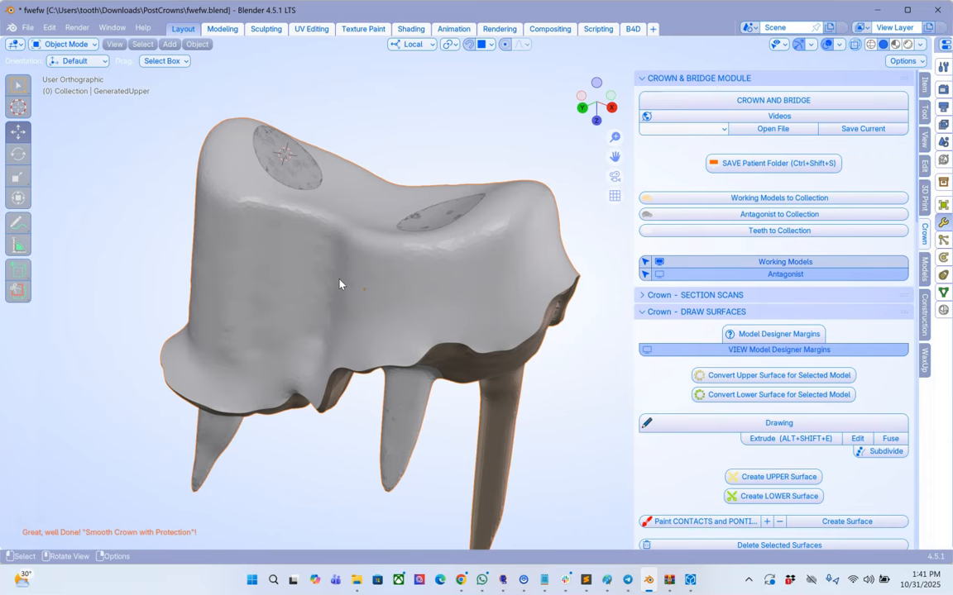
key("h")
key("ctrl+z")
Step: Select the trimmed cylinders and examine how their ends meet the coping's surface
left_click(279, 177)
scroll(440, 204, "up", 2)
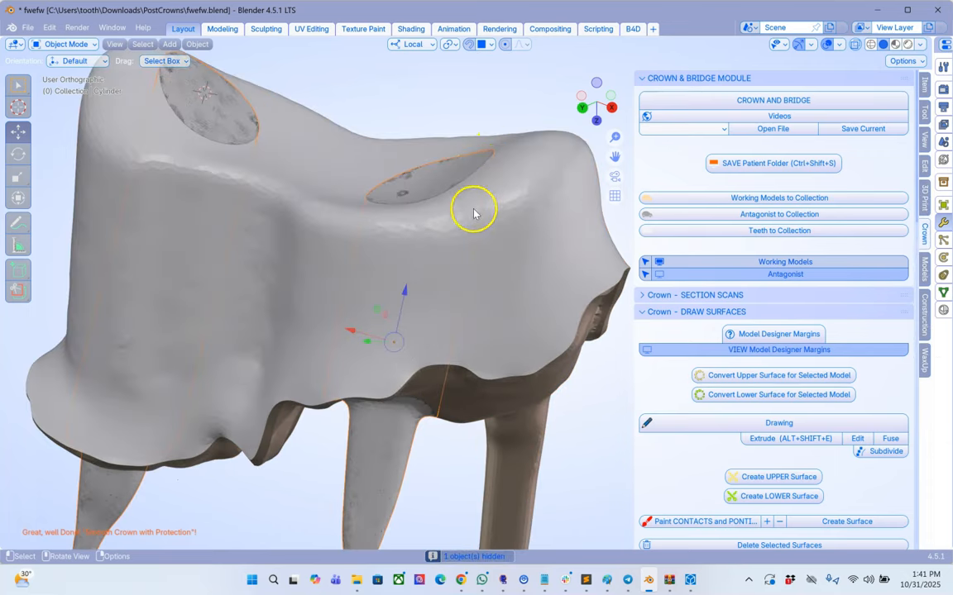
scroll(465, 223, "down", 3)
middle_click_drag(468, 231, 543, 258)
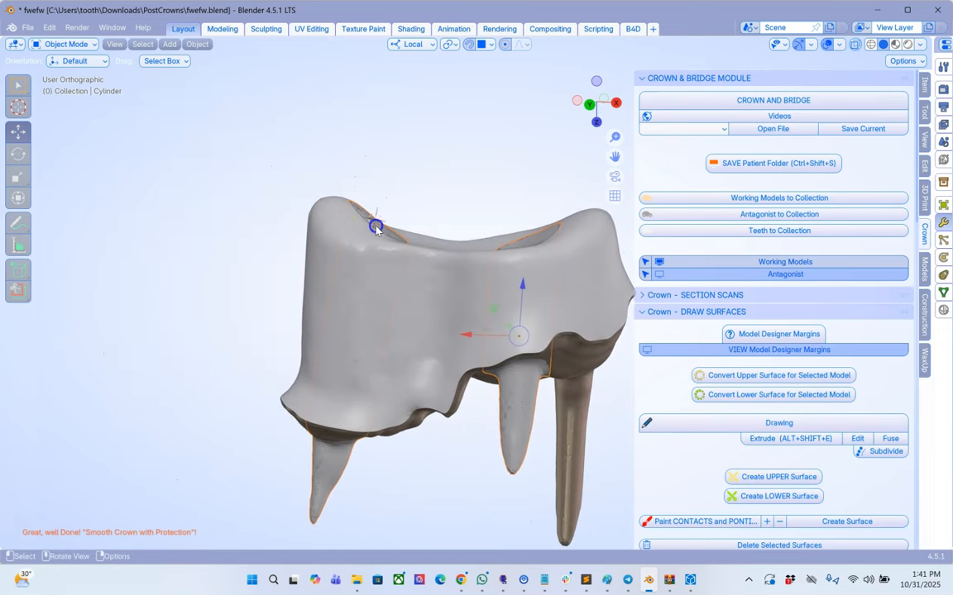
scroll(376, 230, "up", 1)
scroll(397, 175, "down", 2)
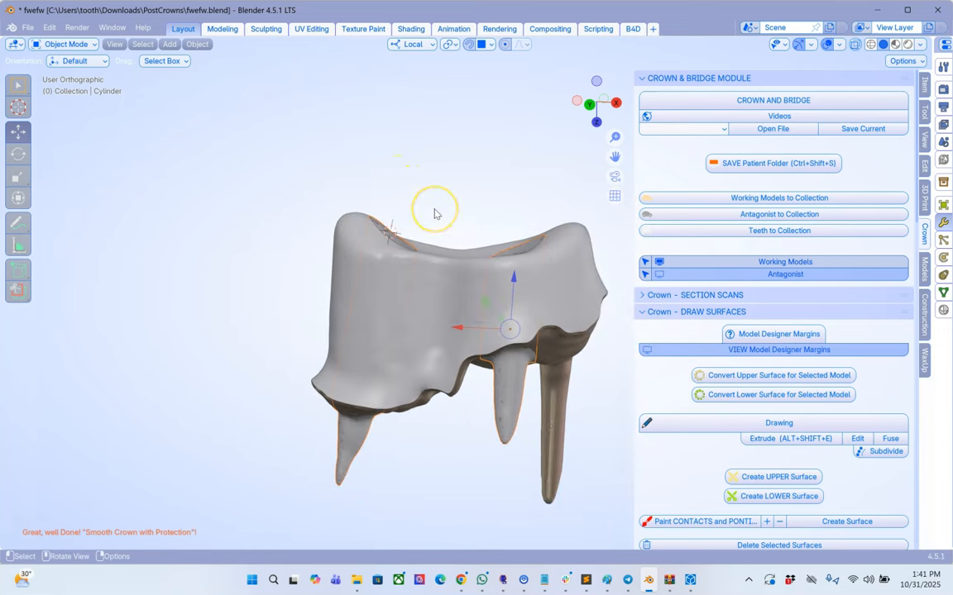
Step: In Edit Mode with X-ray on, circle-select the occlusal end faces of both trimmed cylinders
key("Tab")
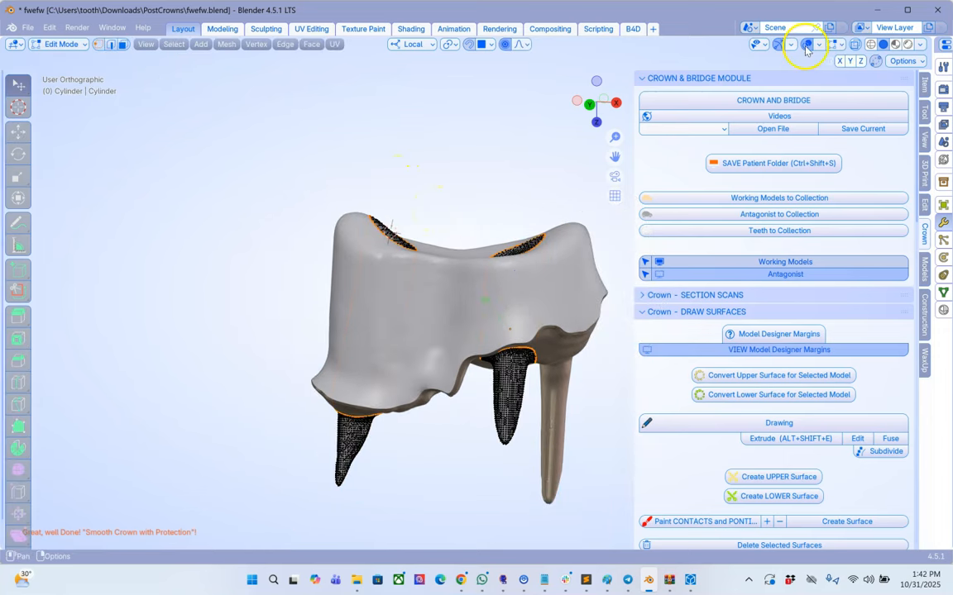
left_click(855, 44)
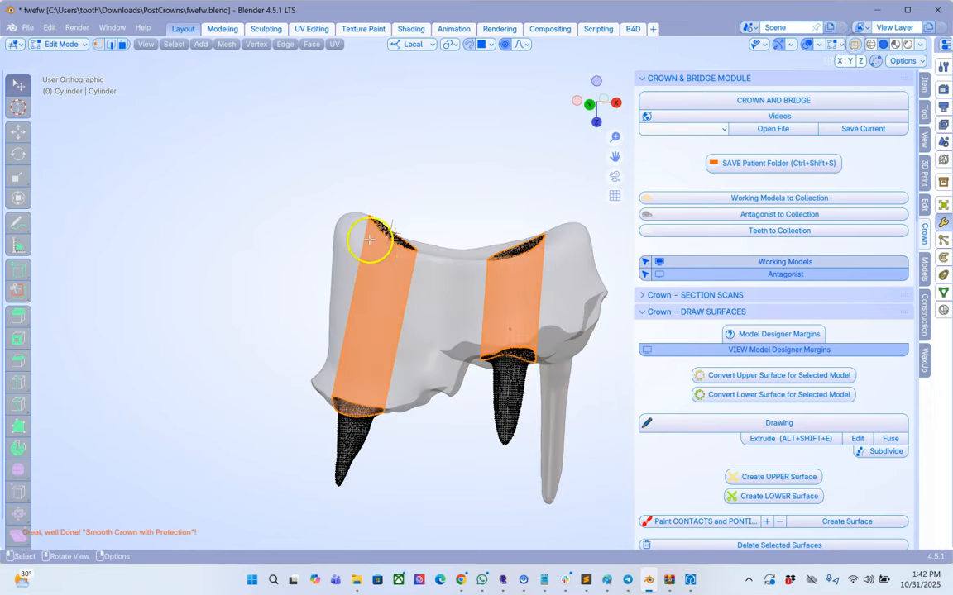
scroll(362, 244, "up", 3)
key("alt+a")
middle_click_drag(361, 245, 366, 239)
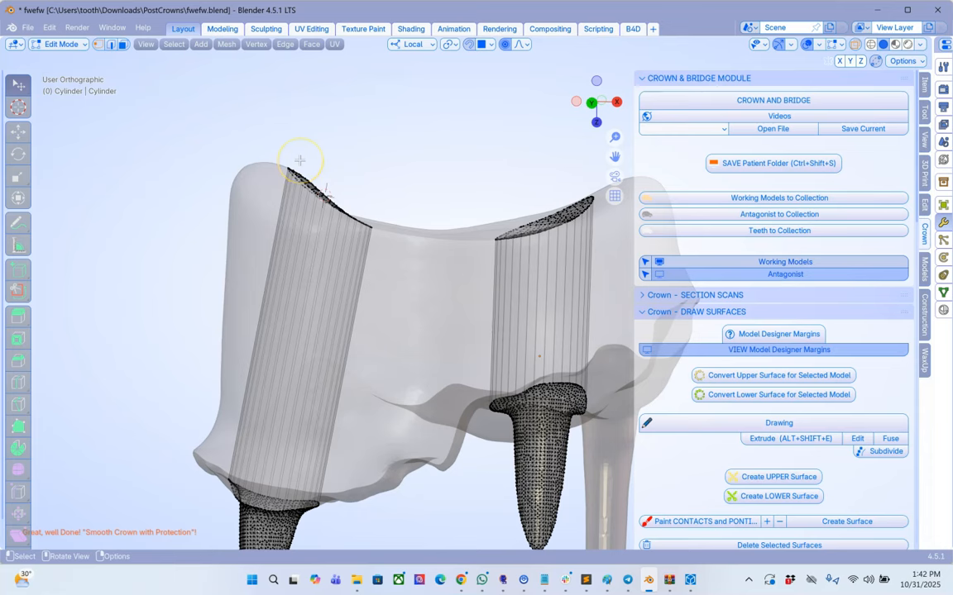
key("c")
left_click_drag(294, 165, 373, 220)
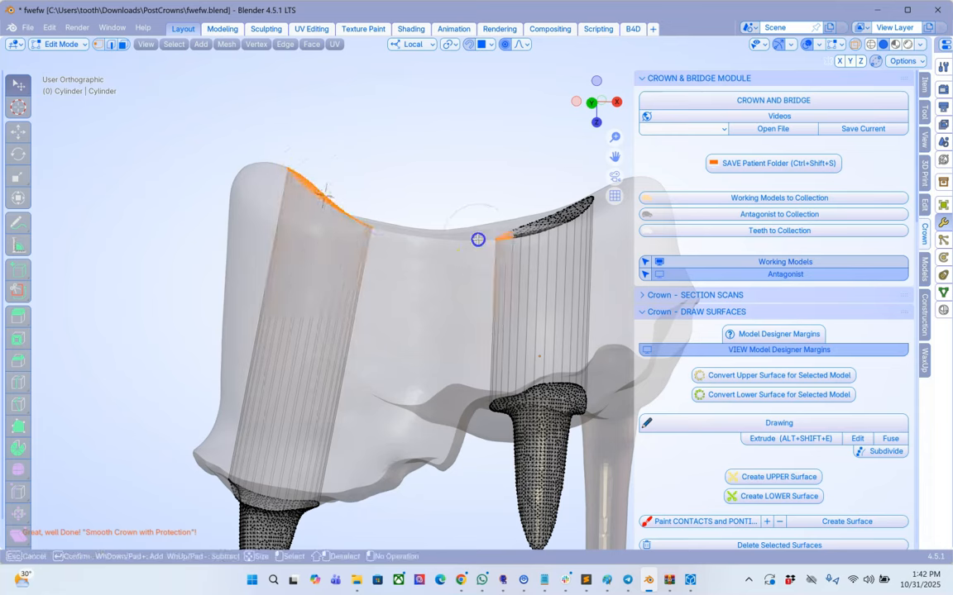
left_click_drag(477, 239, 539, 186)
right_click(536, 196)
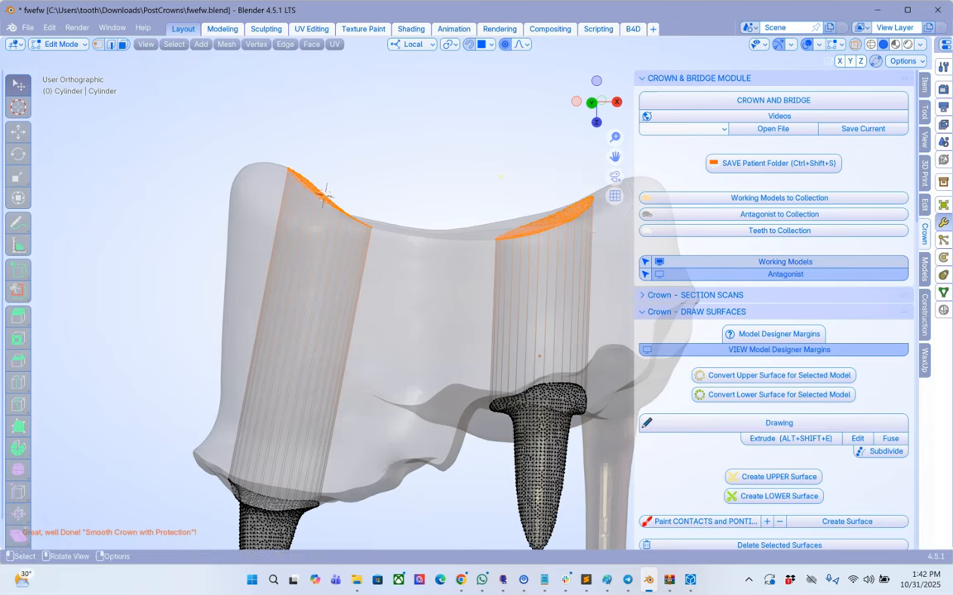
Step: Extrude both selected cylinder ends outward from the coping by about 4.07 mm, and again by about 1.92 mm
scroll(435, 215, "down", 2)
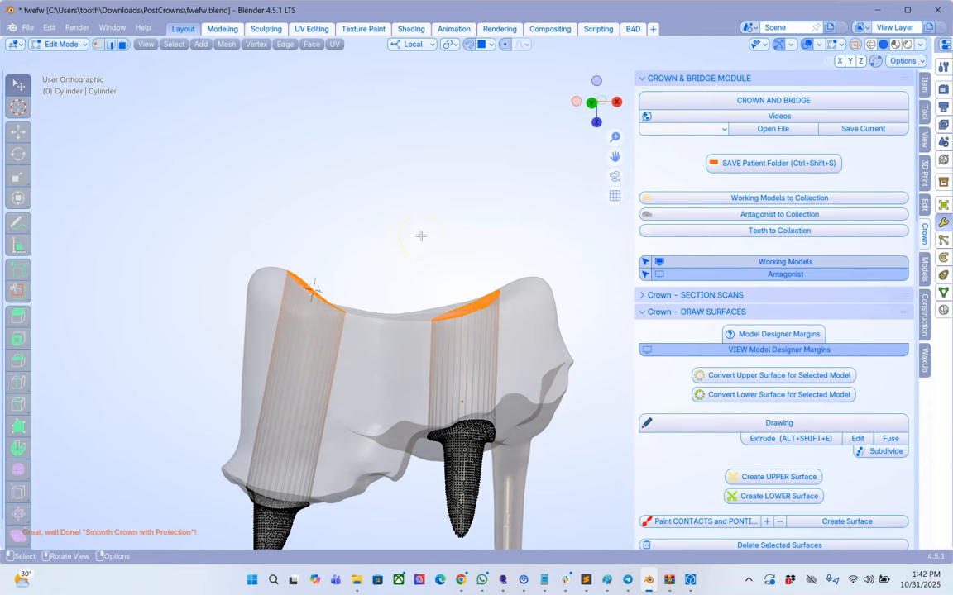
key("g")
key("z")
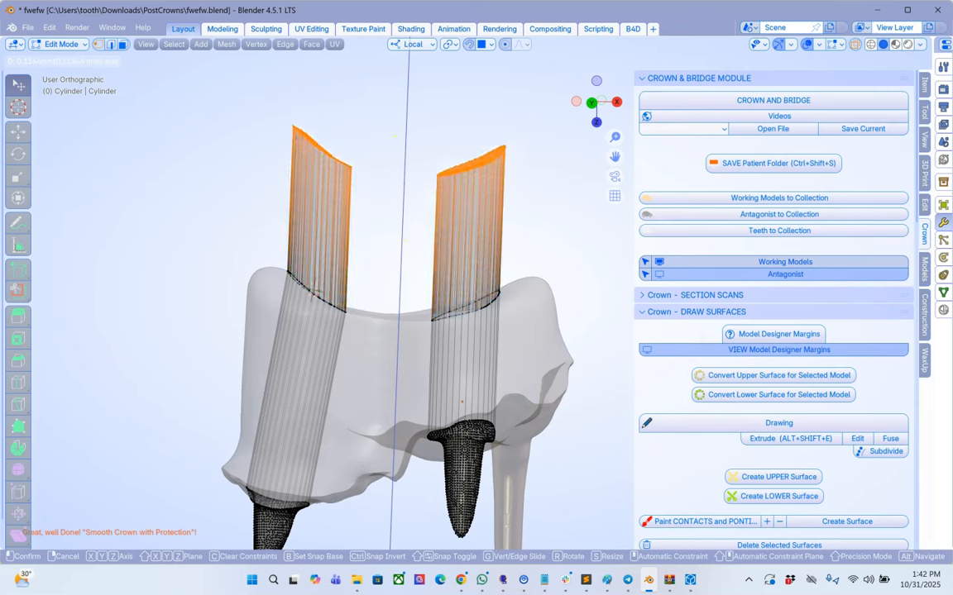
left_click(412, 104)
scroll(398, 146, "down", 1)
middle_click_drag(399, 172, 386, 300, "shift")
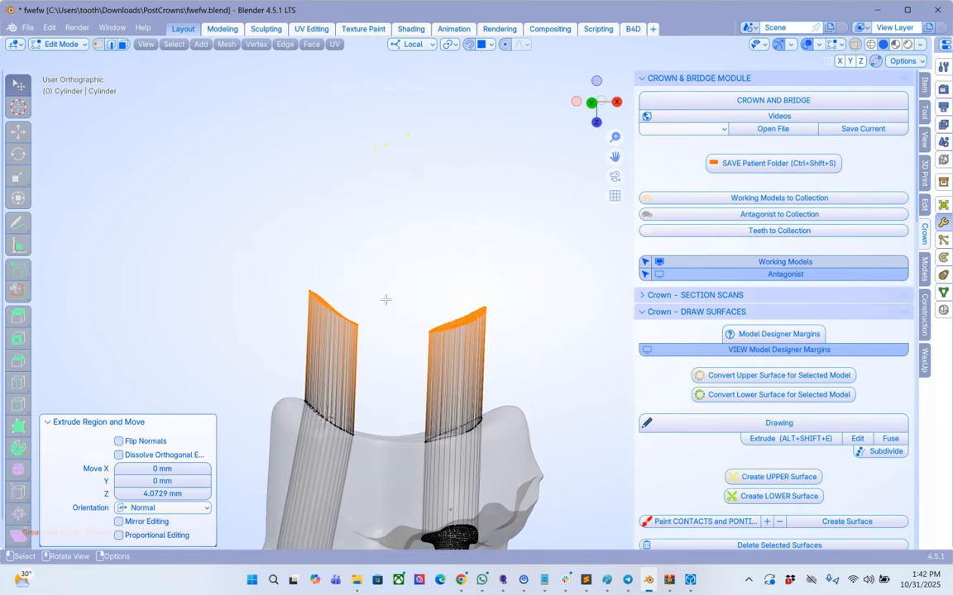
key("e")
left_click(382, 248)
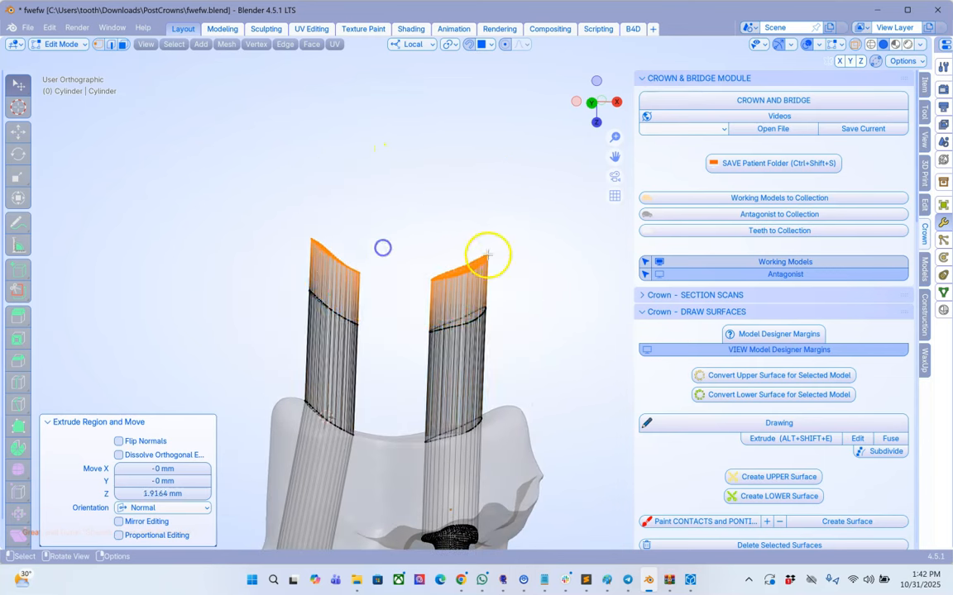
Step: Set the pivot point to Individual Origins and scale the two extruded end faces by about 1.5 to flare them
key("s")
left_click(495, 253)
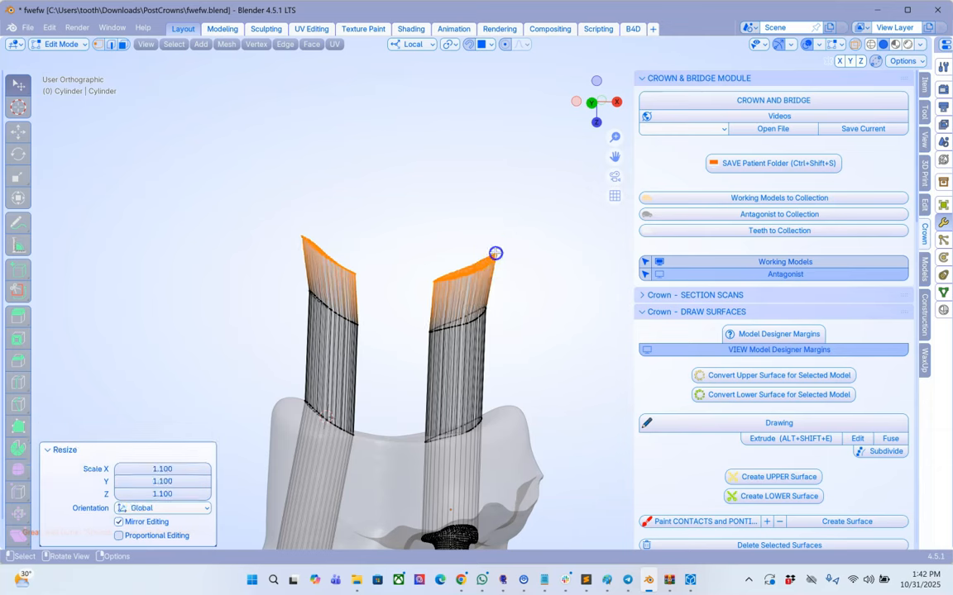
left_click(454, 46)
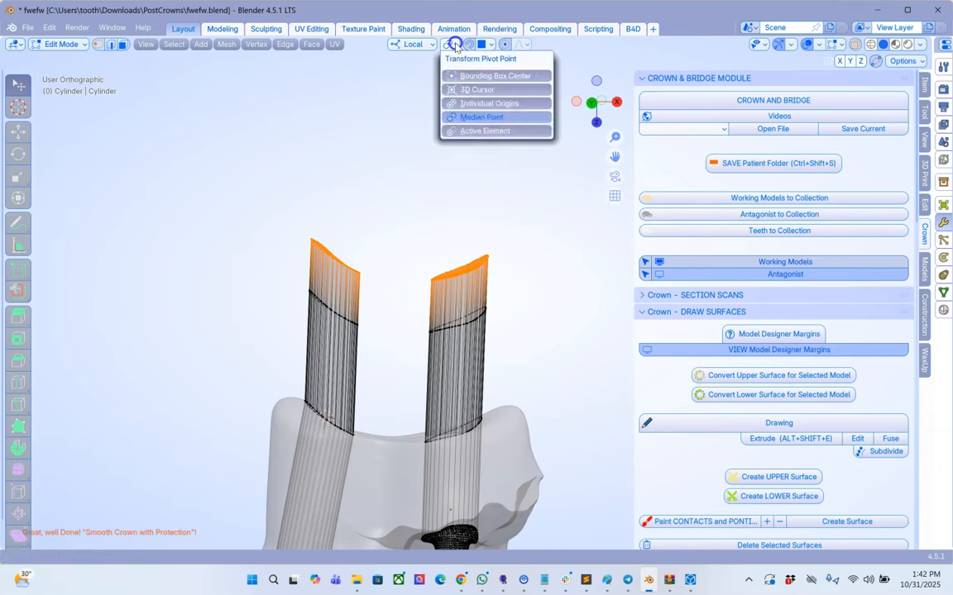
left_click(485, 103)
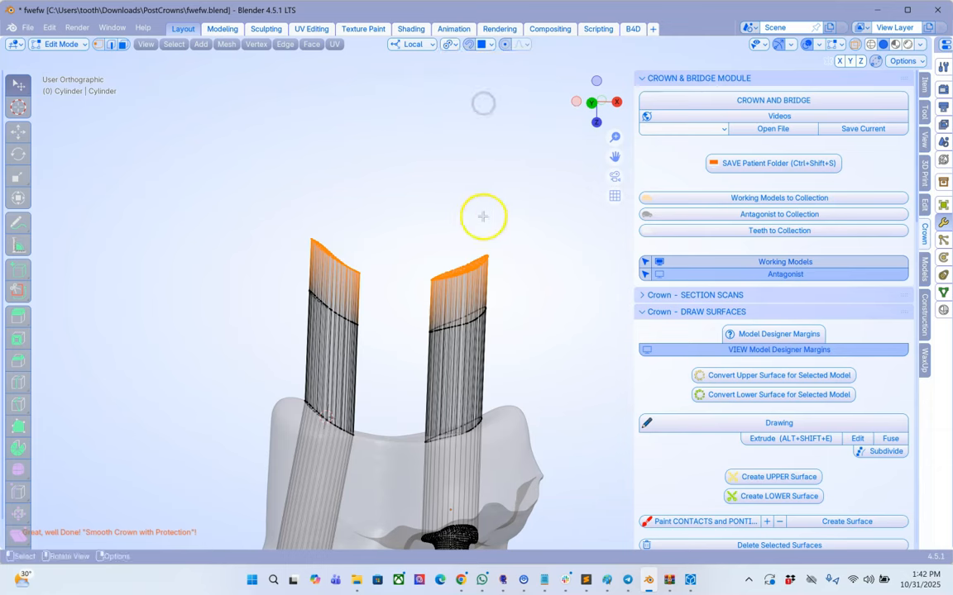
key("s")
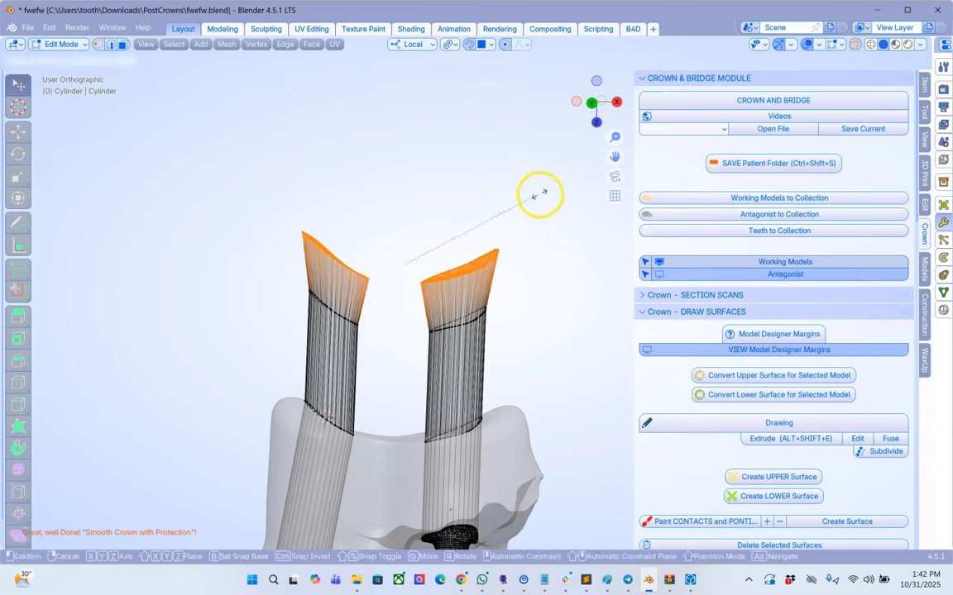
left_click(551, 189)
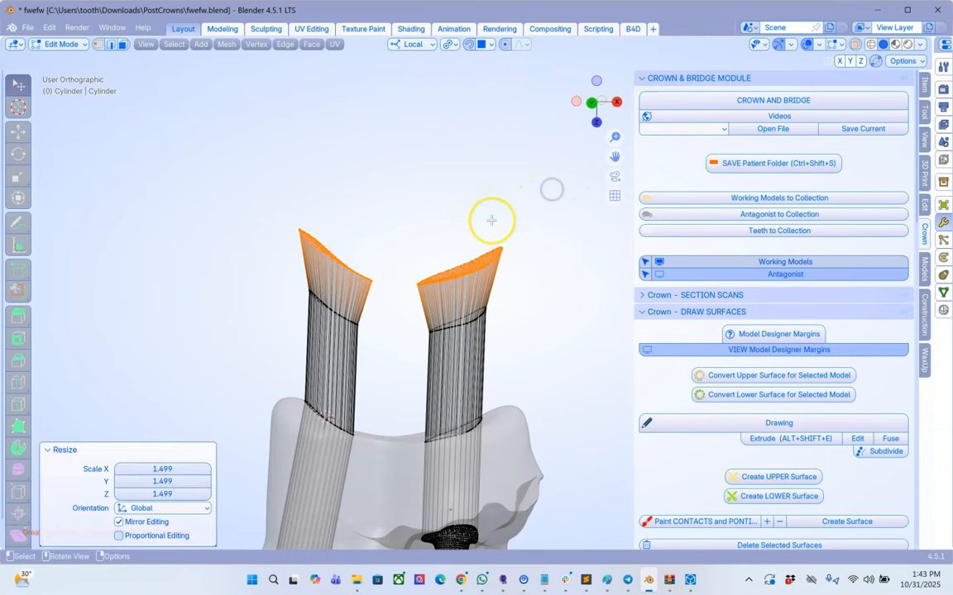
Step: Return to Object Mode, turn off X-ray and inspect the flared cylinders above the coping
scroll(491, 220, "down", 2)
key("Return")
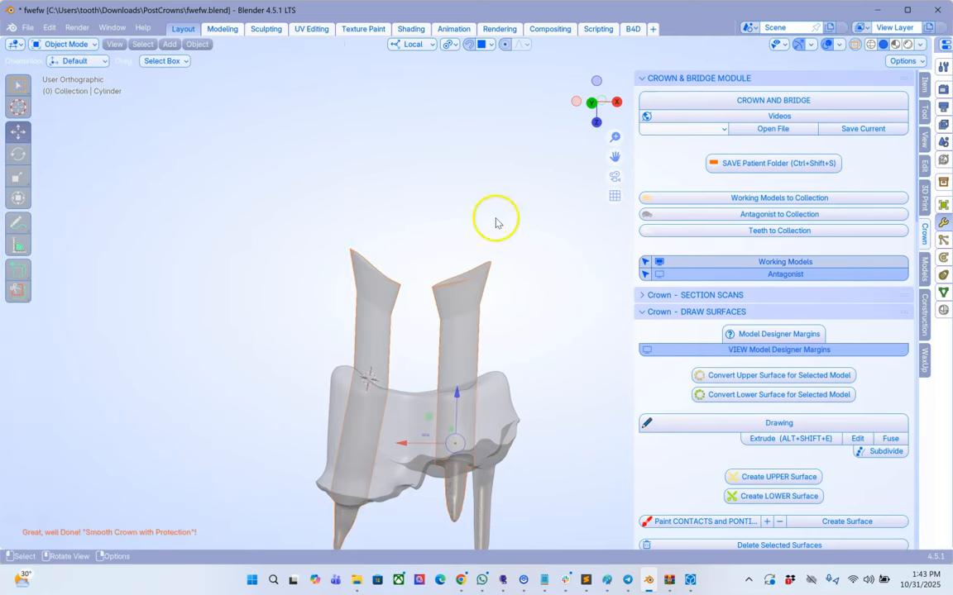
left_click(856, 45)
mouse_move(485, 308)
middle_mouse_down()
mouse_move(425, 283)
mouse_move(409, 358)
middle_mouse_up()
scroll(409, 358, "up", 3)
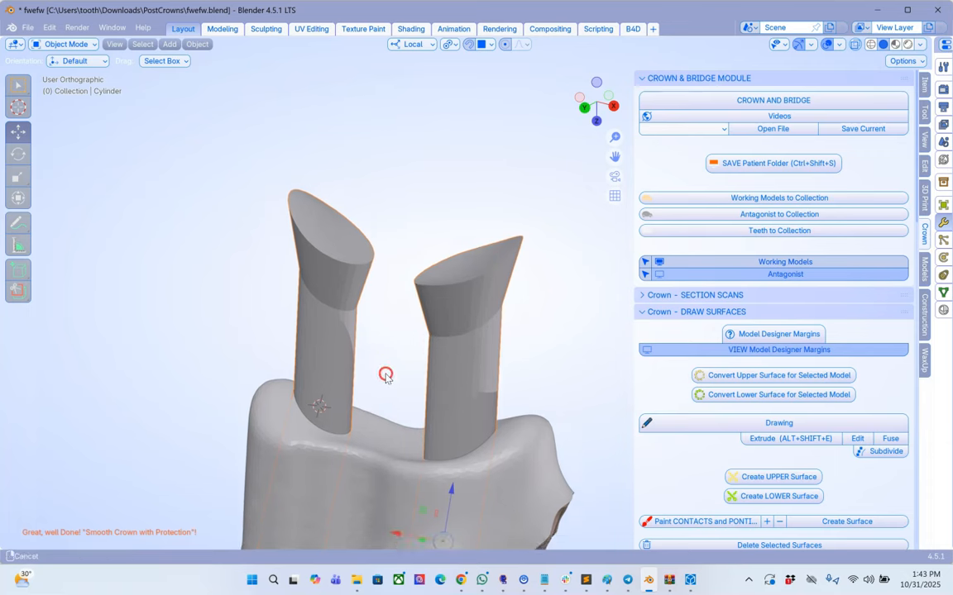
scroll(412, 213, "up", 3)
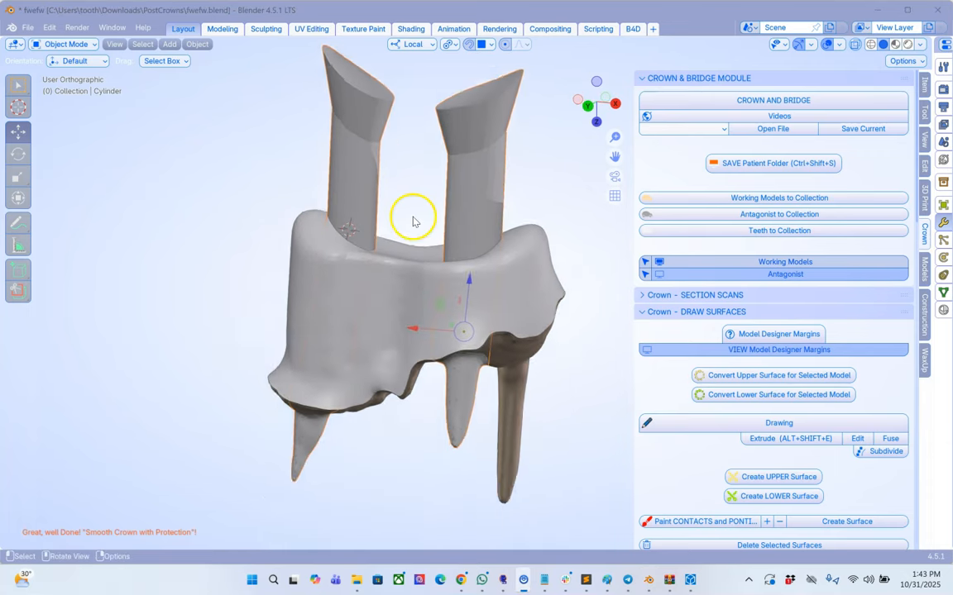
mouse_move(410, 215)
middle_mouse_down()
mouse_move(442, 183)
mouse_move(415, 213)
middle_mouse_up()
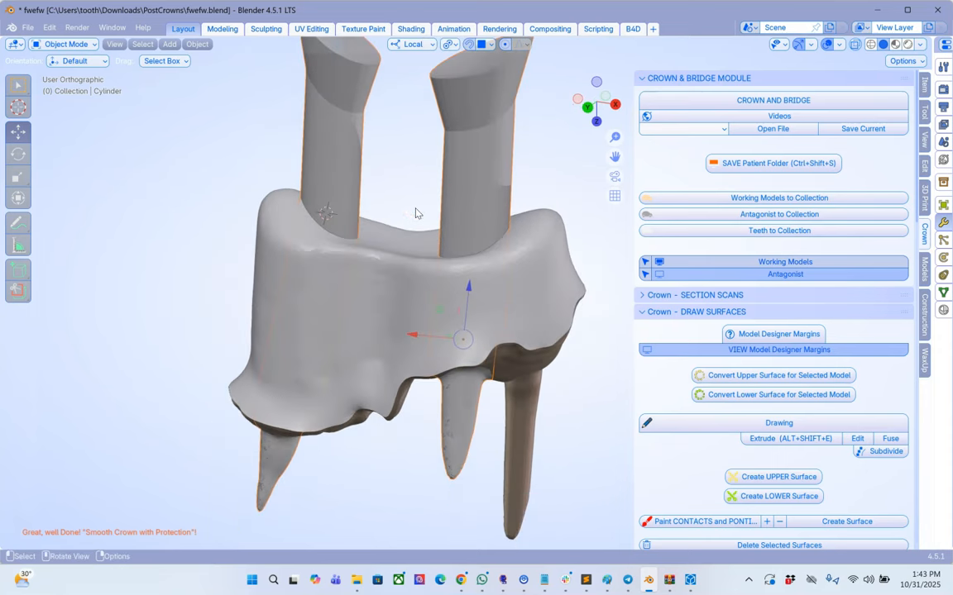
Step: Select the generated upper coping and name it as the object being cut in the Inserts Cutting Tool
left_click(395, 297)
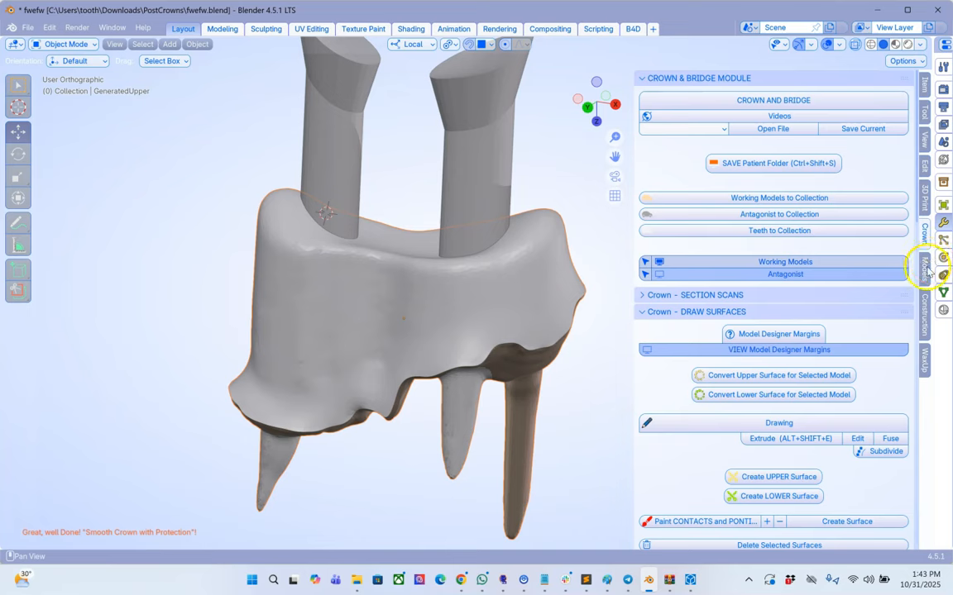
left_click(925, 269)
scroll(684, 500, "down", 3)
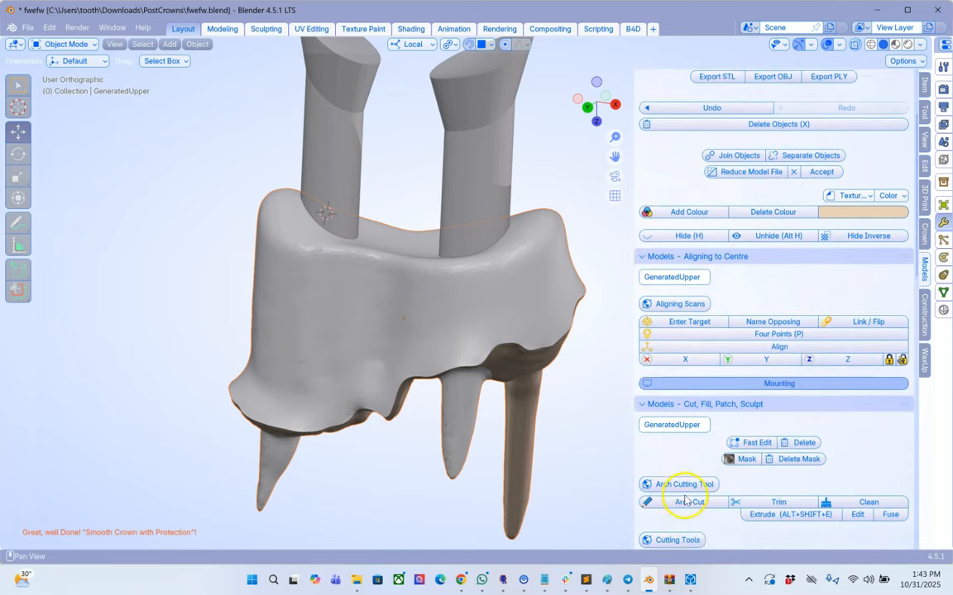
scroll(684, 500, "down", 15)
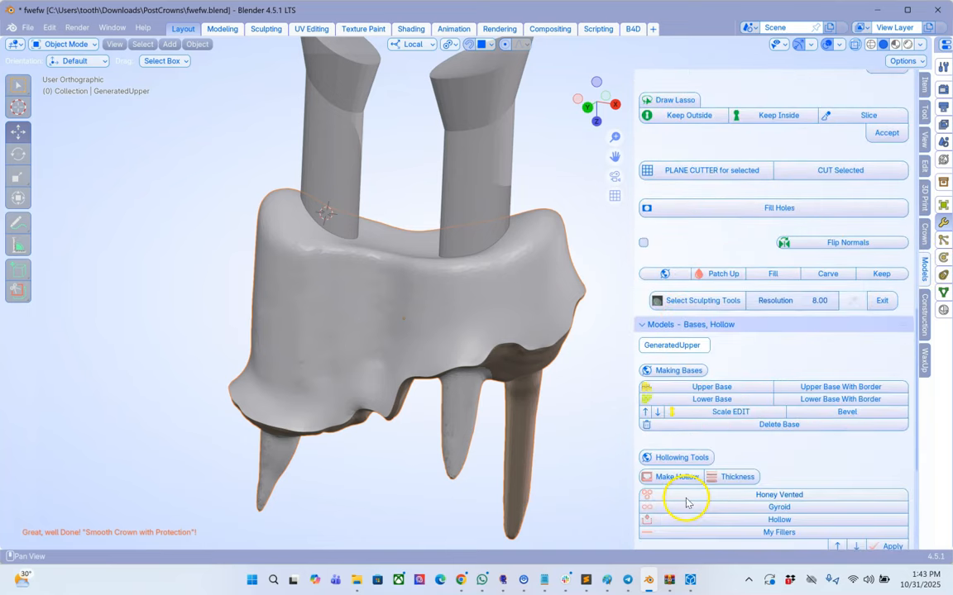
scroll(685, 500, "down", 6)
left_click(721, 490)
scroll(749, 496, "down", 3)
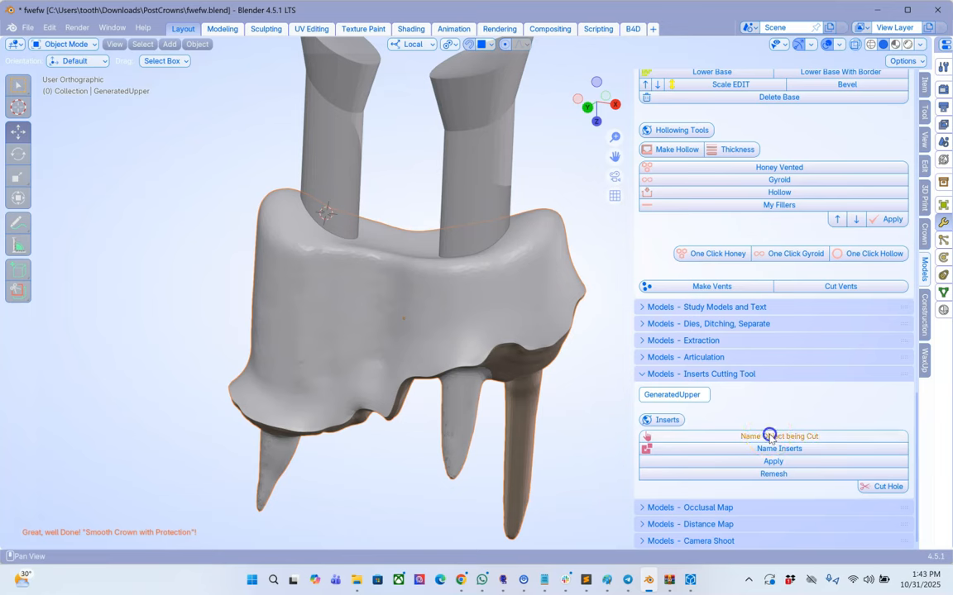
Step: Name the flared cylinders as inserts, inspect their clearance shell and apply the 0.1 mm offset
left_click(484, 192)
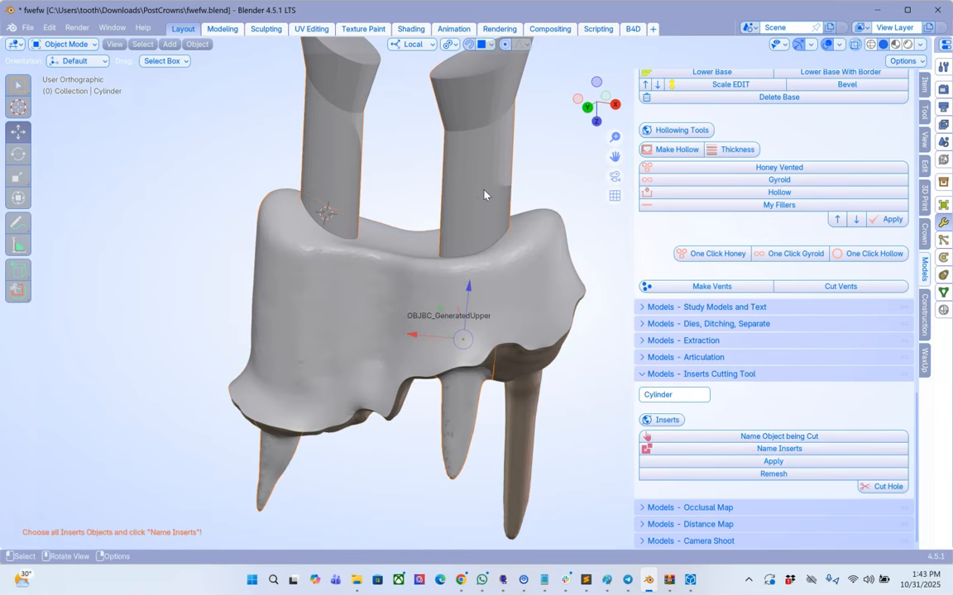
left_click(782, 449)
middle_click_drag(533, 355, 524, 428)
scroll(525, 423, "up", 5)
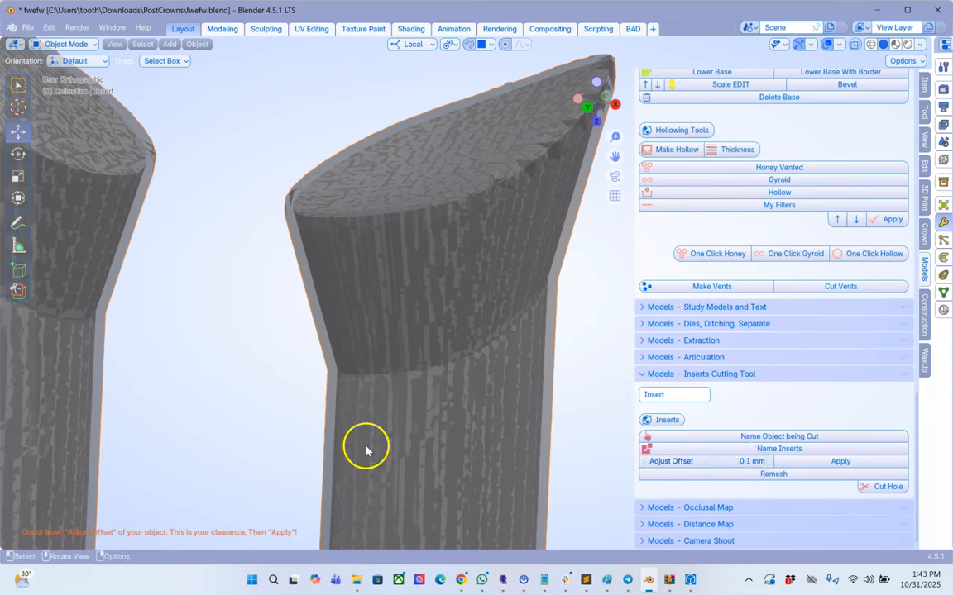
scroll(377, 448, "down", 5)
middle_click_drag(383, 451, 396, 411, "shift")
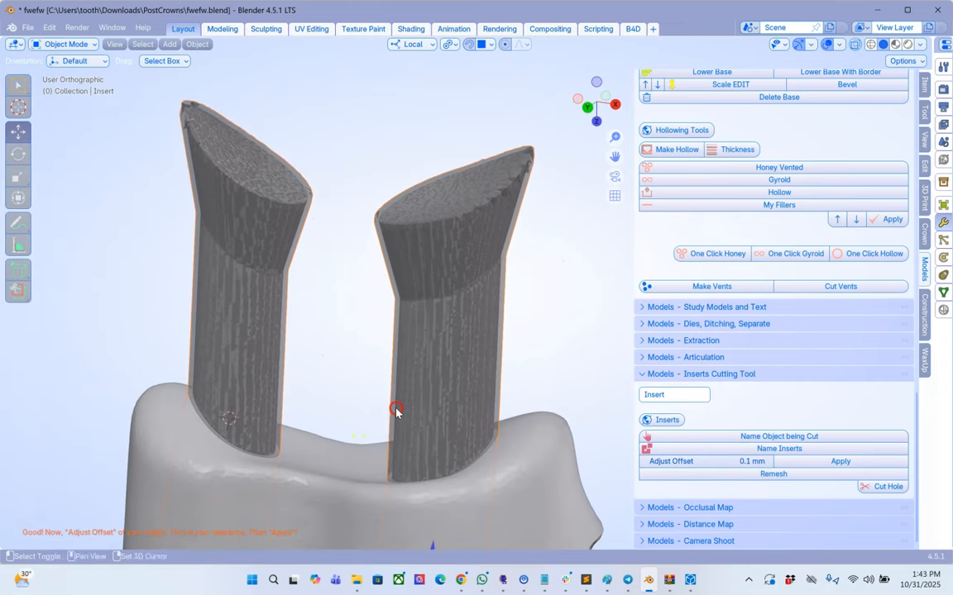
left_click(821, 465)
Step: Remesh the insert with a 0.05 mm voxel size and cut its holes into the upper coping
left_click(699, 475)
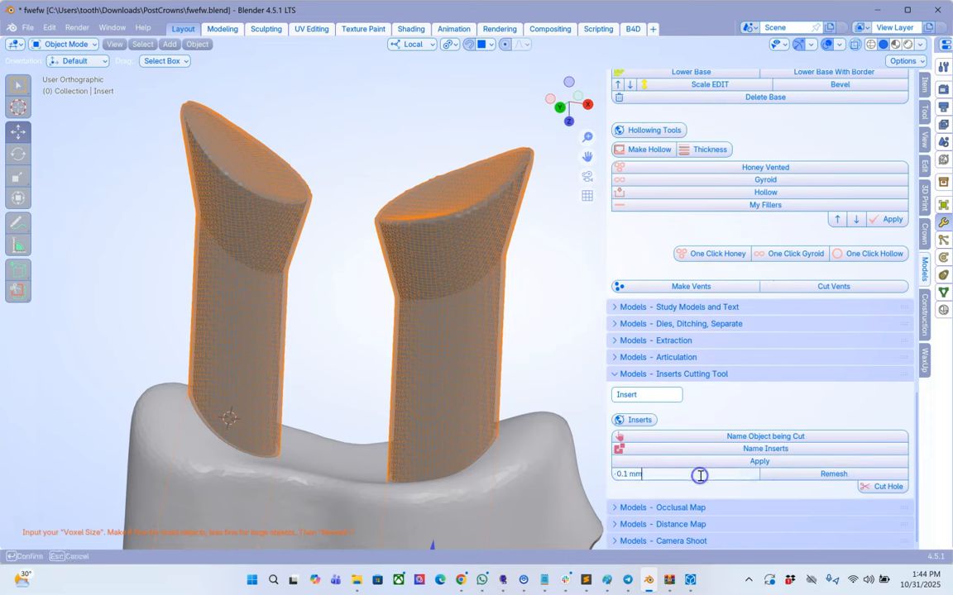
key("Return")
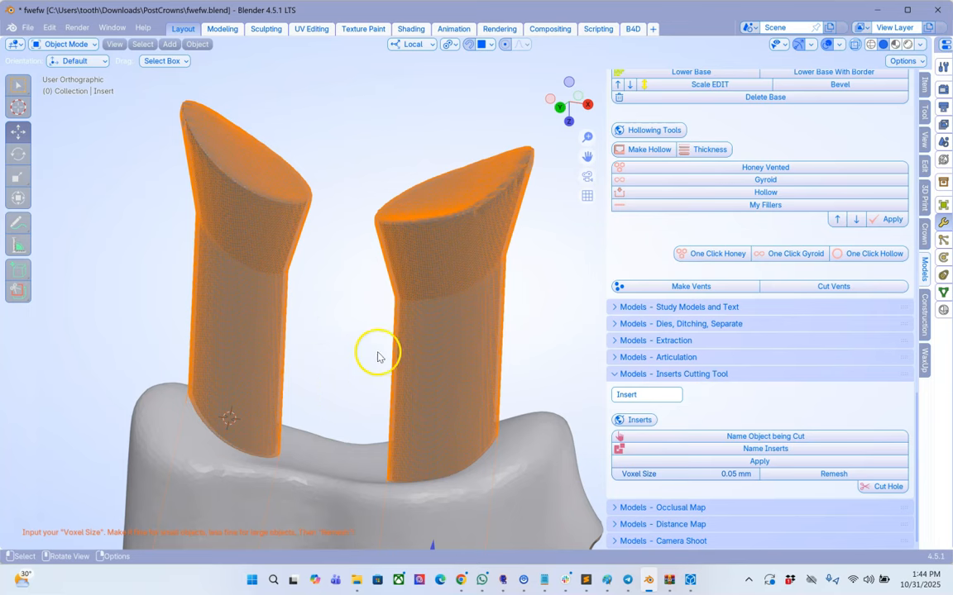
left_click(812, 476)
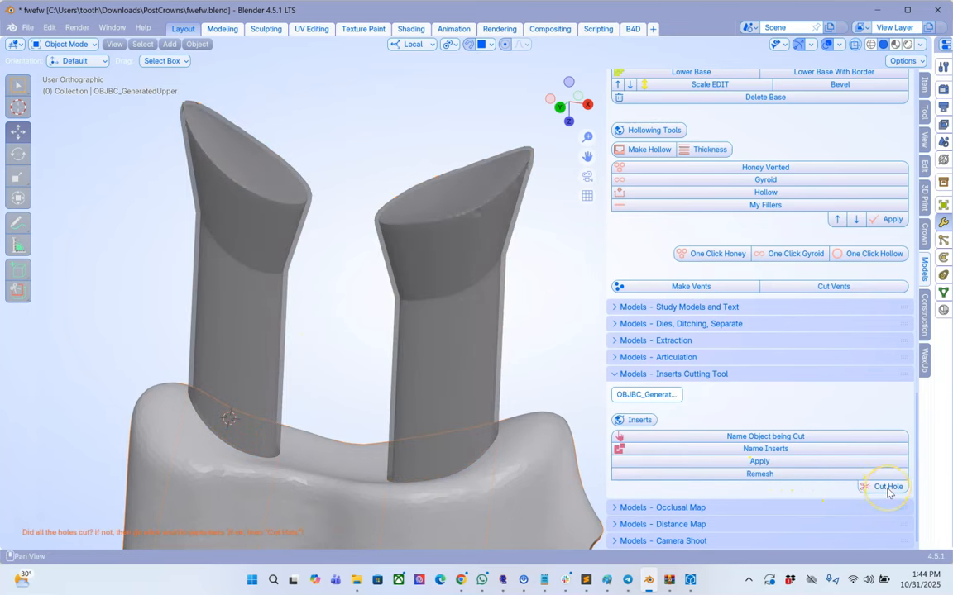
middle_click_drag(453, 366, 382, 378)
scroll(383, 377, "up", 6)
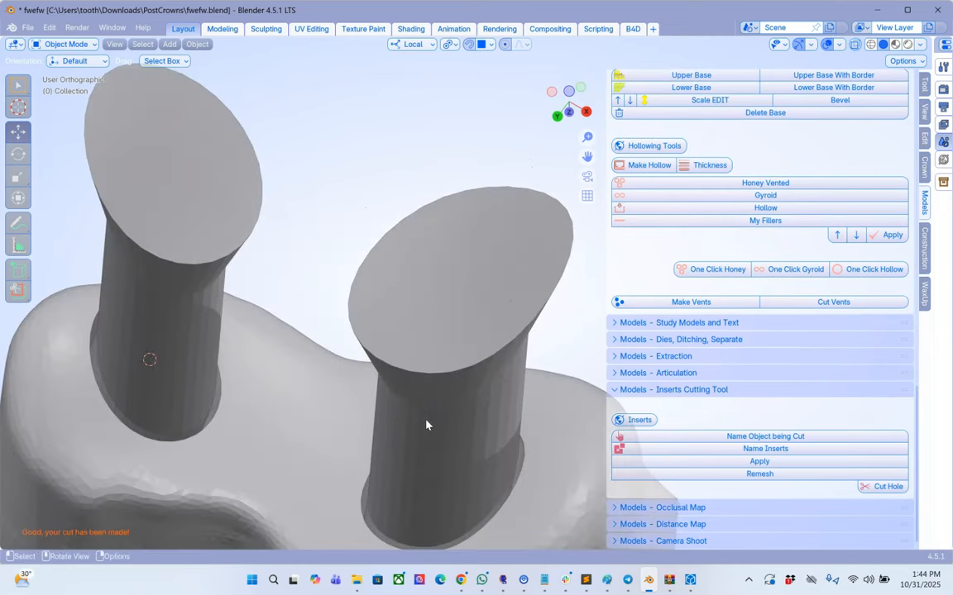
Step: Hide the cut coping to examine the cylinder posts on their own, and show it again
left_click(441, 247)
middle_click_drag(441, 246, 368, 276)
left_click(375, 330)
key("h")
middle_click_drag(374, 330, 444, 257)
middle_click_drag(345, 196, 347, 330)
key("alt+h")
Step: Hide the cylinder posts to examine the holes cut in the coping, and bring the posts back
left_click(360, 205, "shift")
left_click(430, 238, "shift")
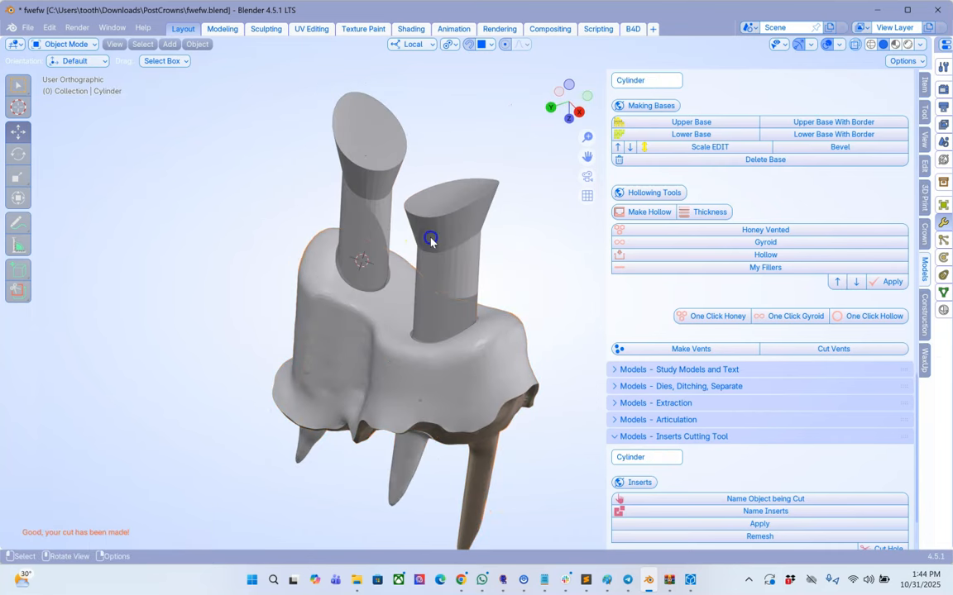
left_click(438, 245)
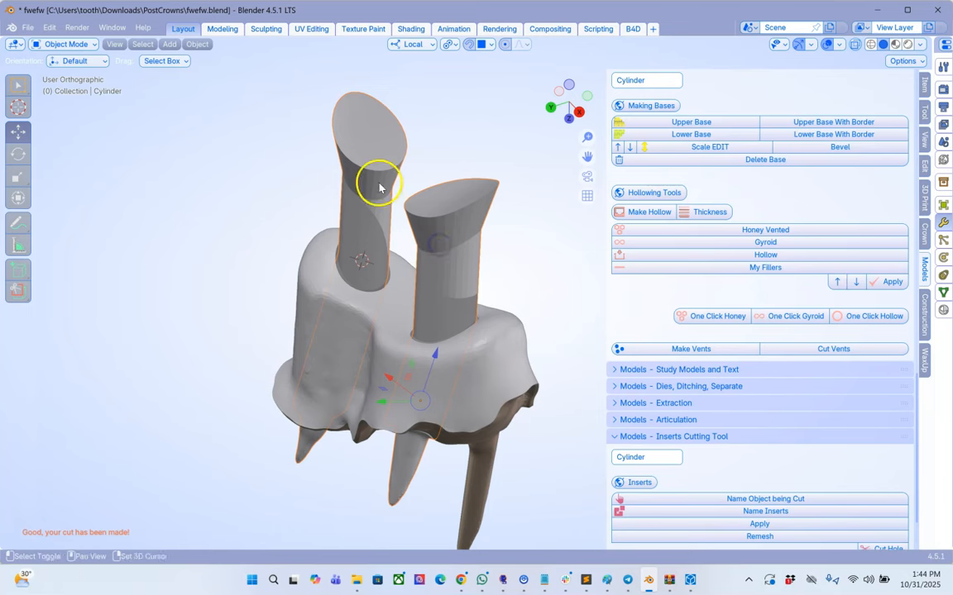
key("h")
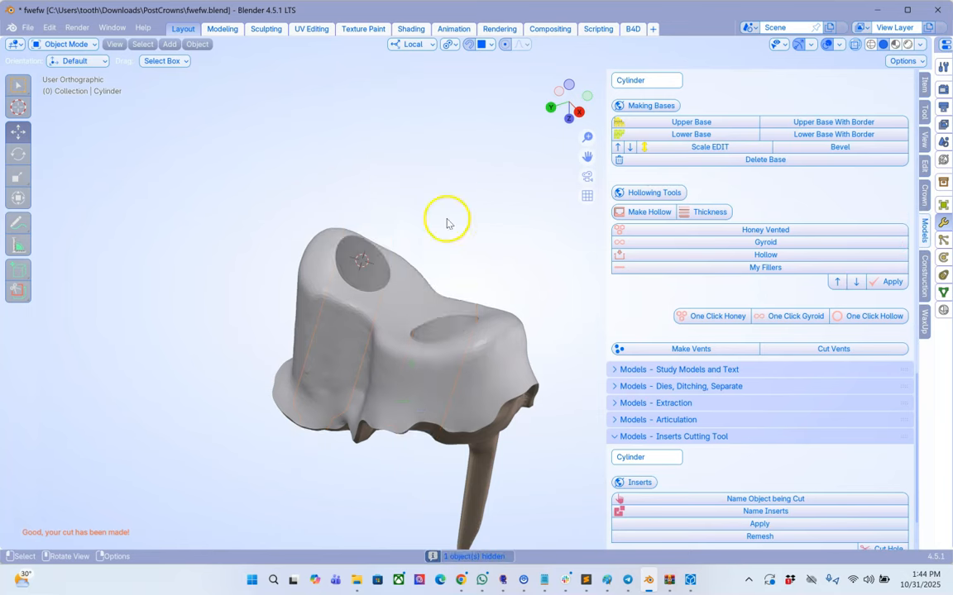
key("alt+h")
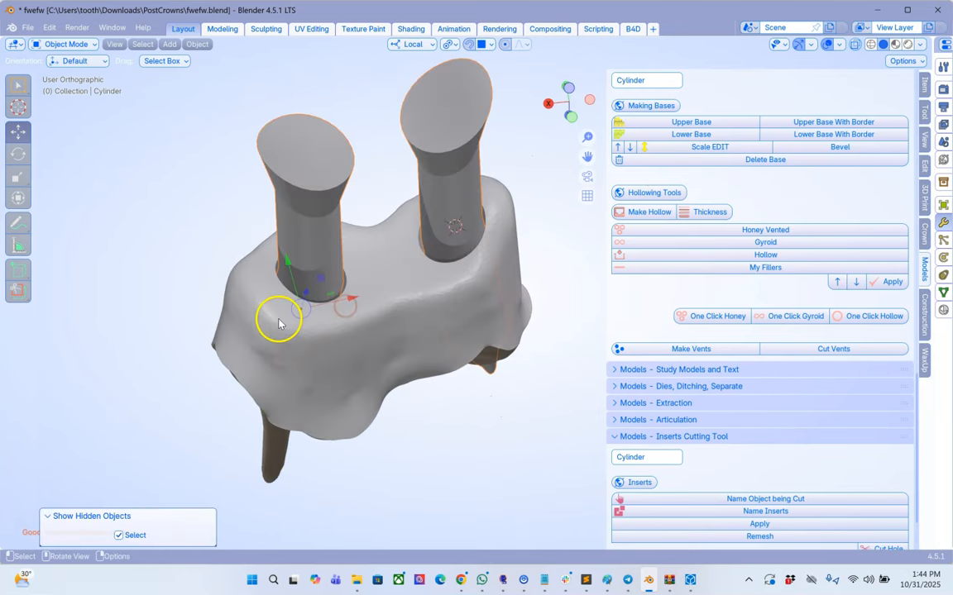